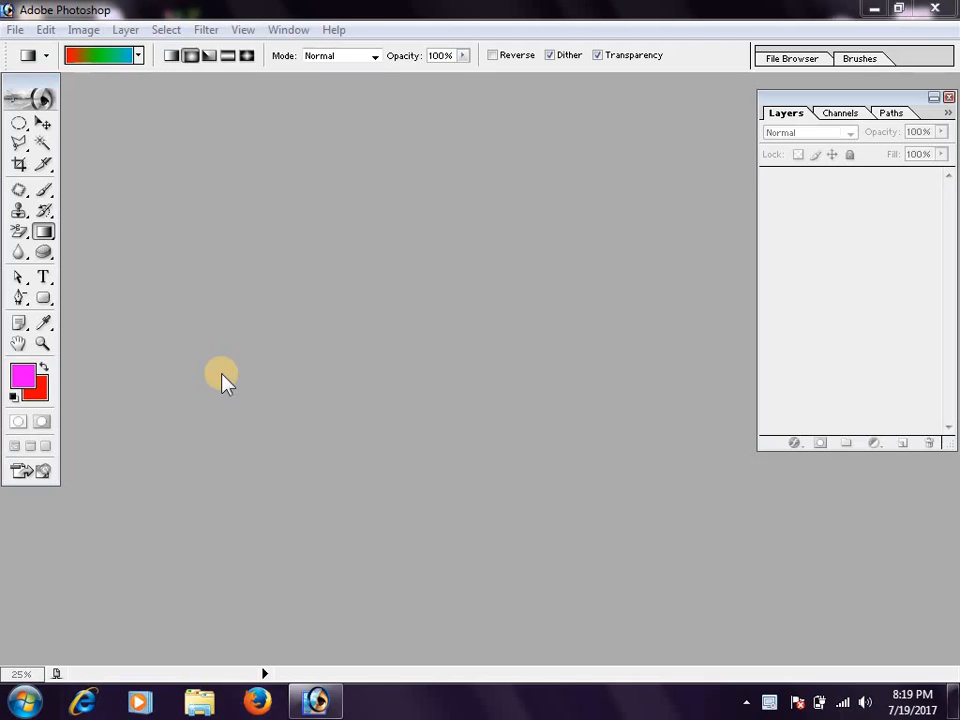
Create a new white RGB document 6 inches wide and 4 inches high at 300 pixels/inch, and maximize its window.
click(405, 344)
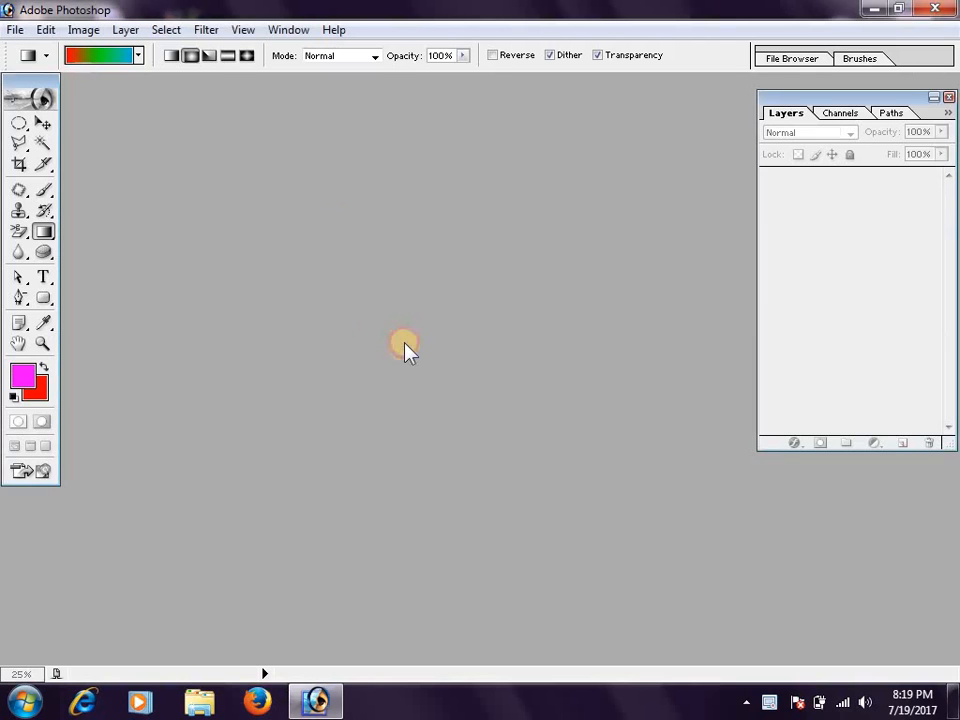
key(ctrl+n)
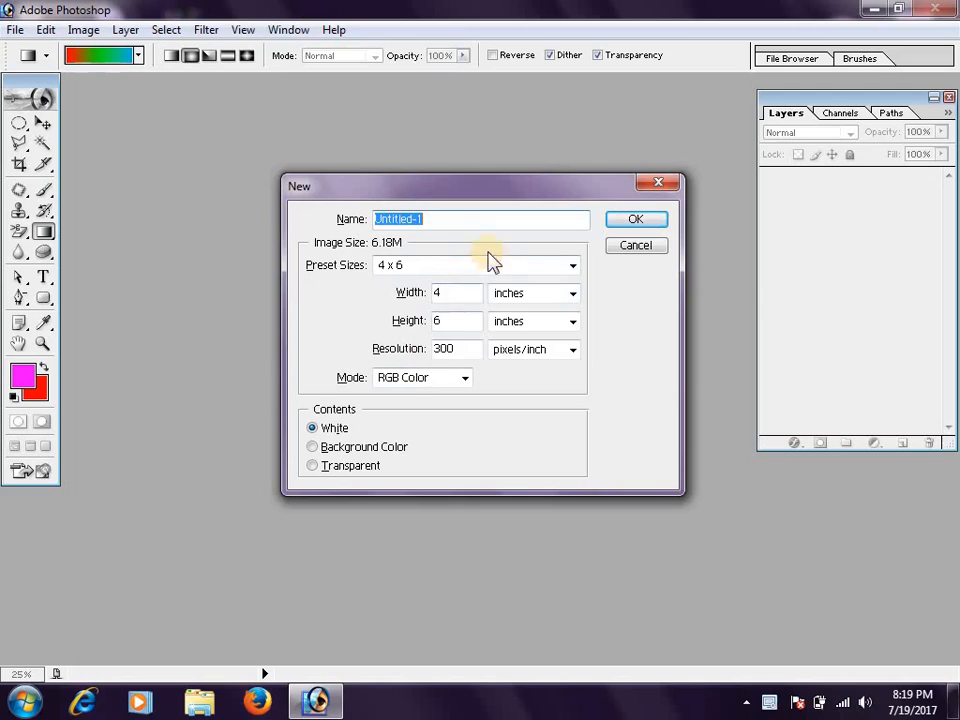
double_click(467, 291)
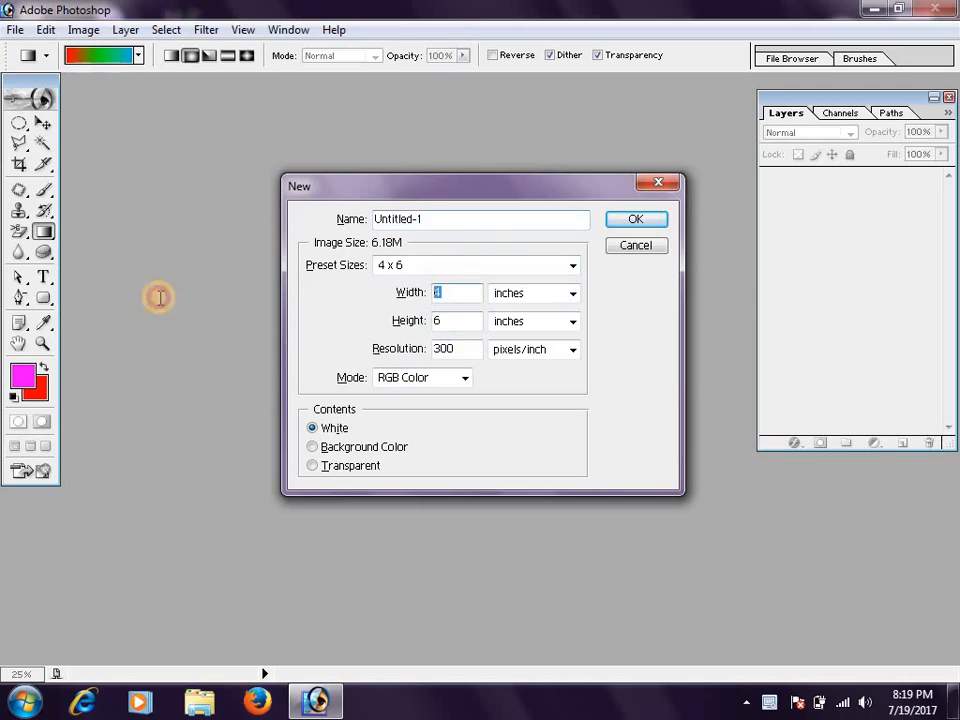
text(6)
key(Tab)
key(Tab)
text(4)
key(Return)
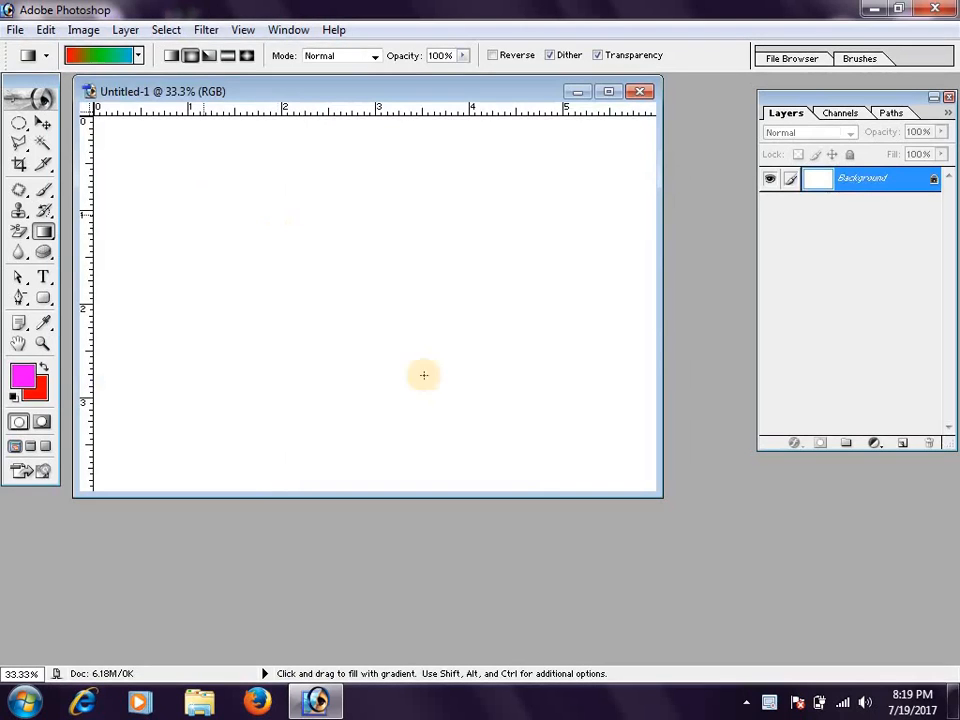
click(608, 91)
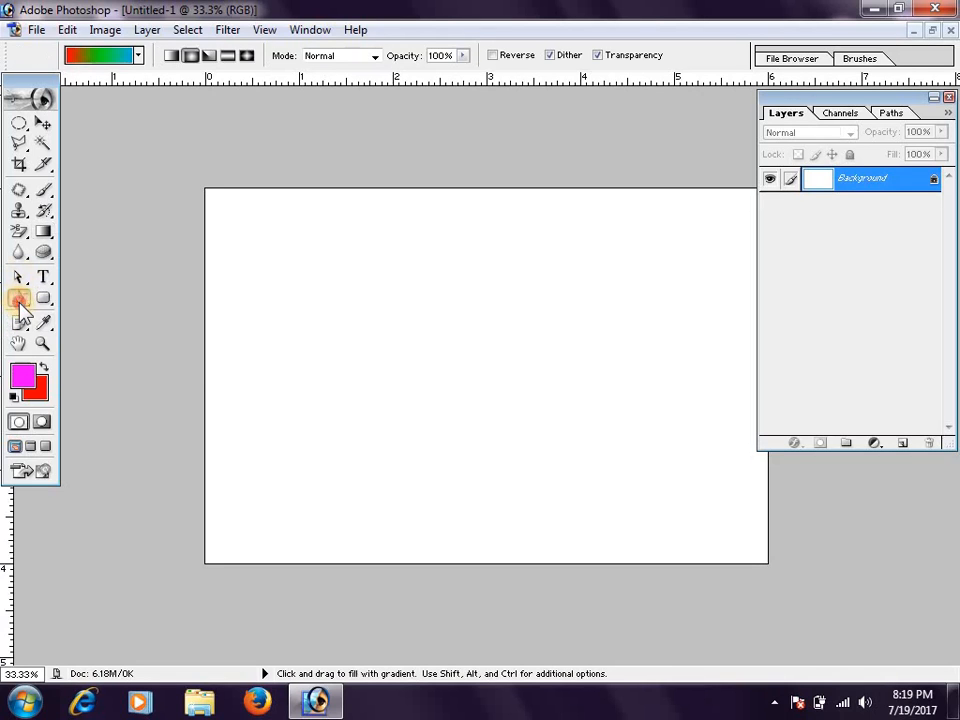
Draw the outer contour of a two-legged tooth shape with the Pen tool, curving up one side, across and down the other.
click(18, 299)
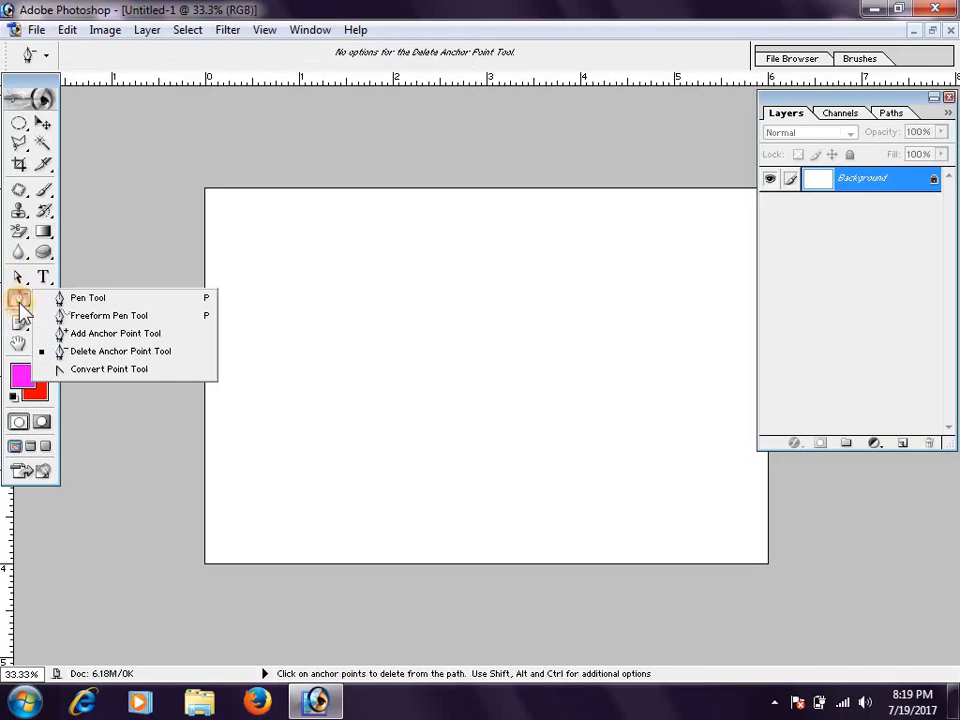
click(98, 300)
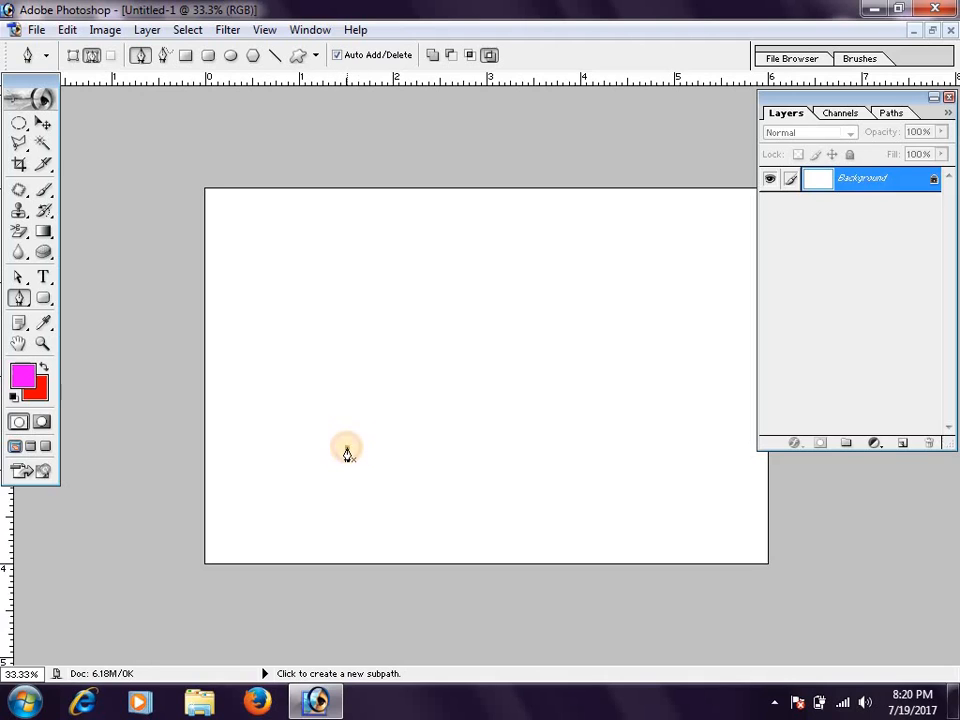
drag(347, 447, 350, 364)
mouse_move(350, 410)
mouse_down()
mouse_move(347, 437)
mouse_move(339, 418)
mouse_move(347, 424)
mouse_up()
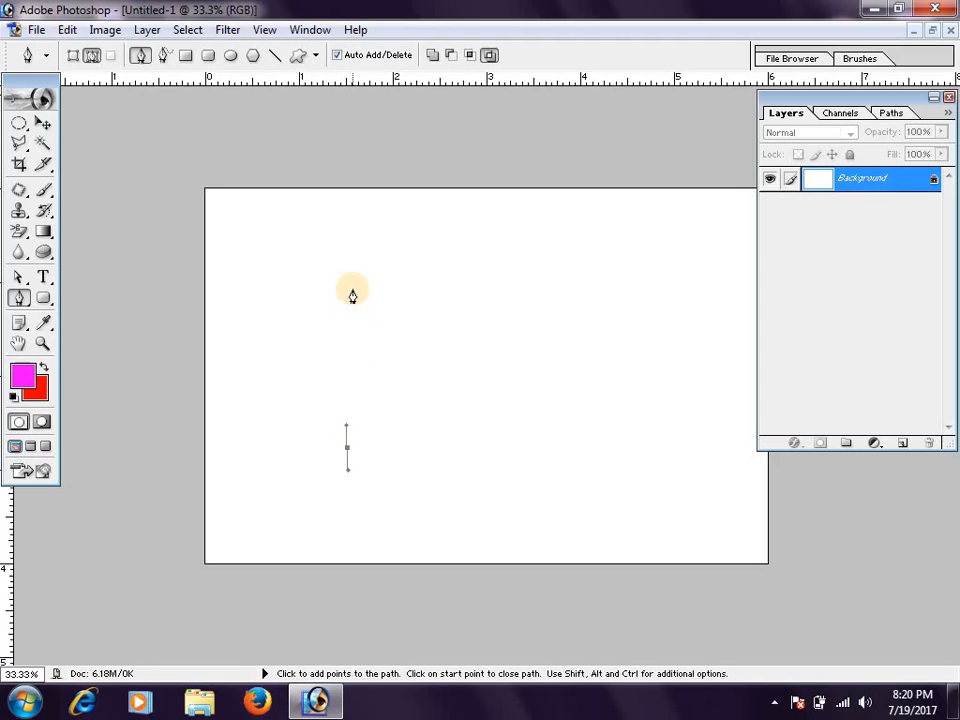
click(352, 279)
drag(352, 279, 485, 278)
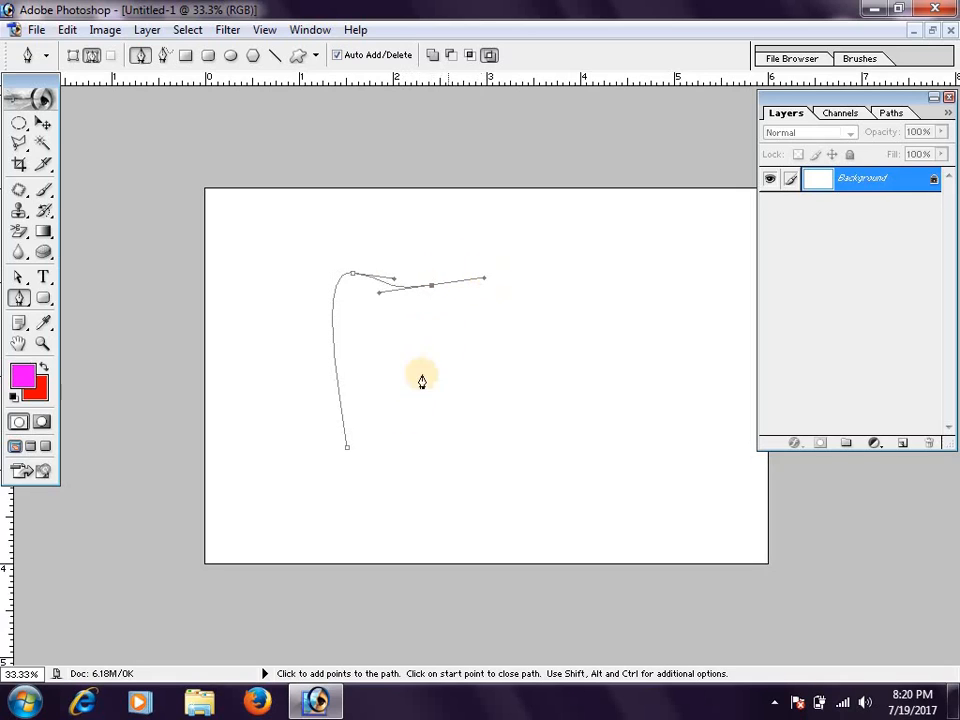
click(445, 450)
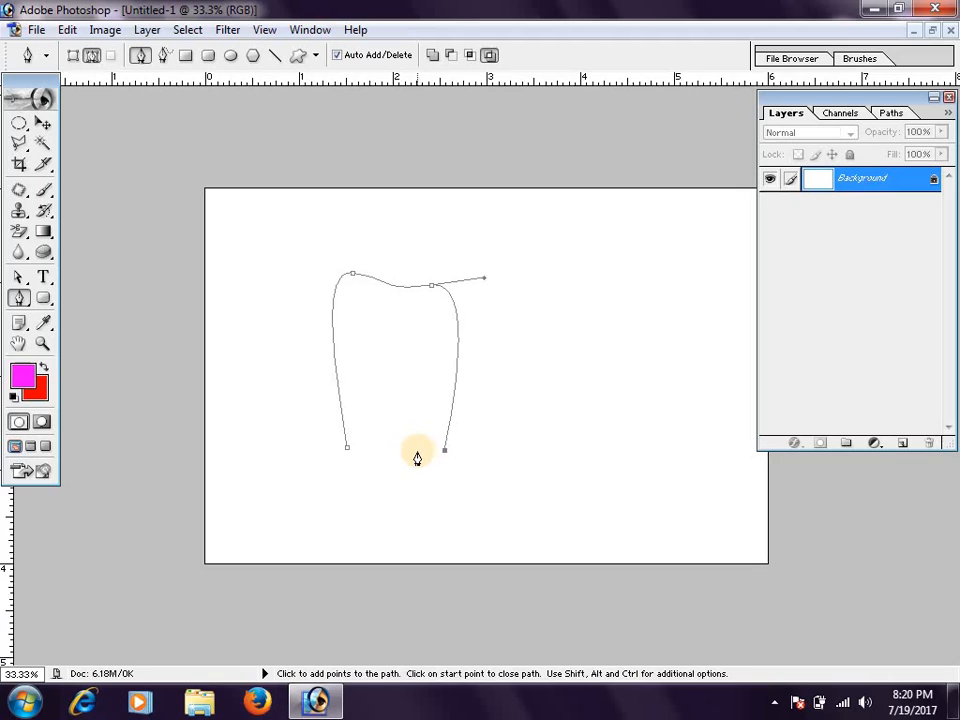
Add the inner contour between the two legs and close the path at its starting point.
mouse_move(420, 442)
mouse_down()
mouse_move(420, 413)
mouse_move(420, 428)
mouse_up()
drag(409, 329, 356, 313)
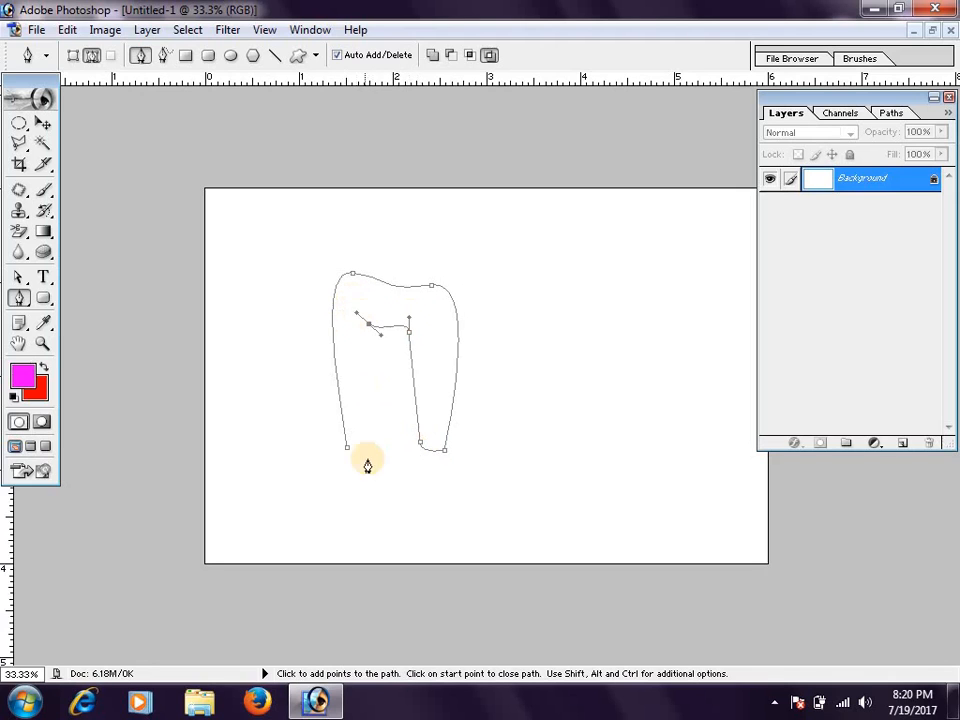
drag(347, 447, 377, 446)
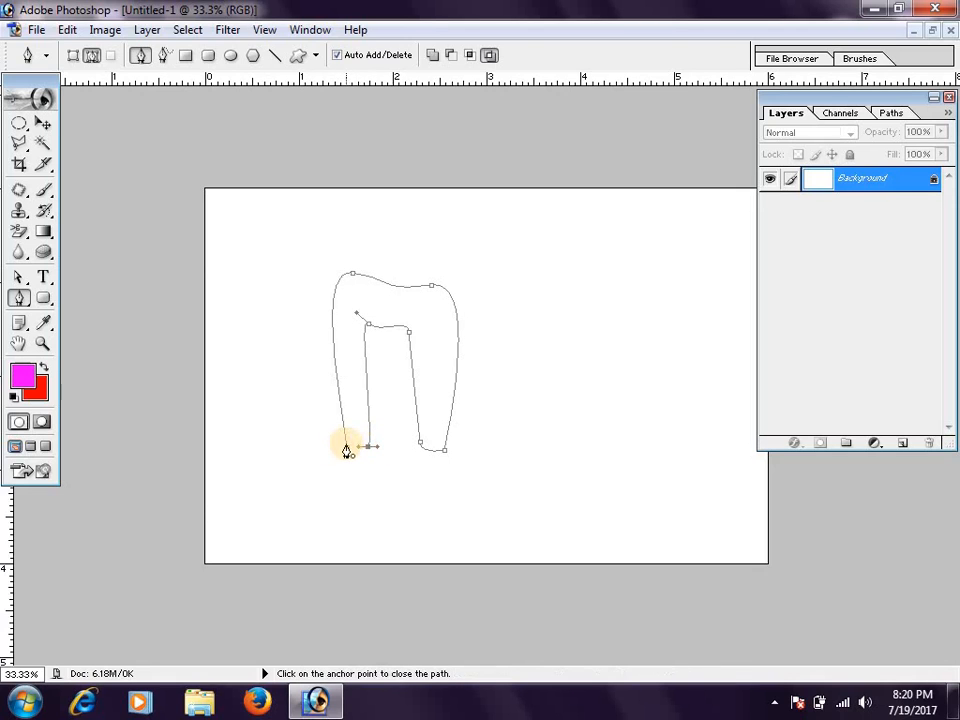
click(347, 450)
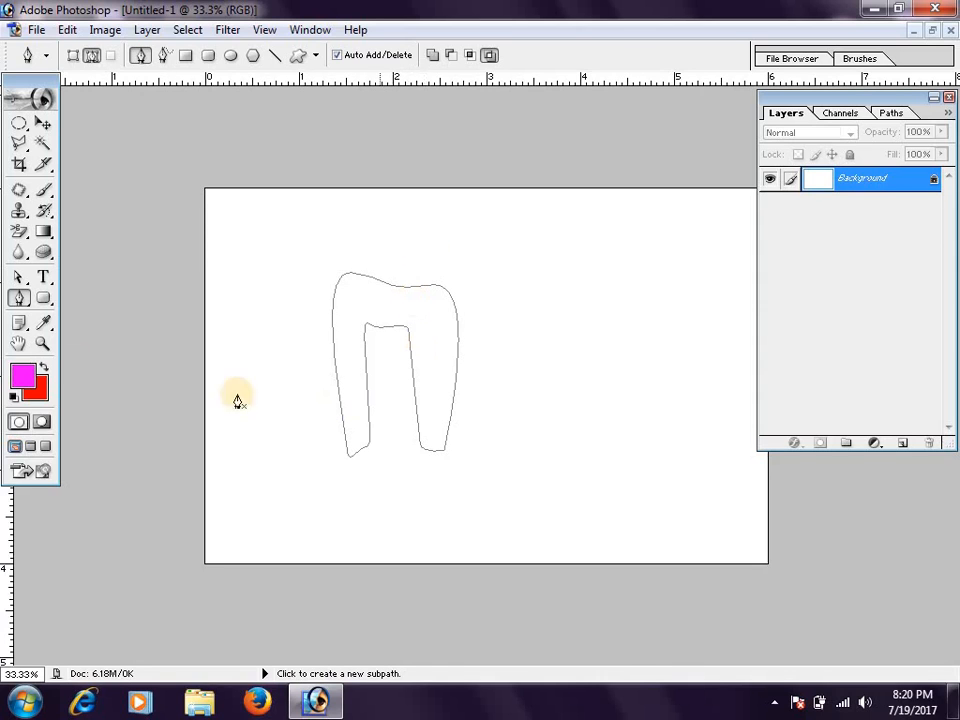
Reshape the path with the Direct Selection tool, raising both top corner points and narrowing the inner arch between the legs.
drag(24, 277, 120, 298)
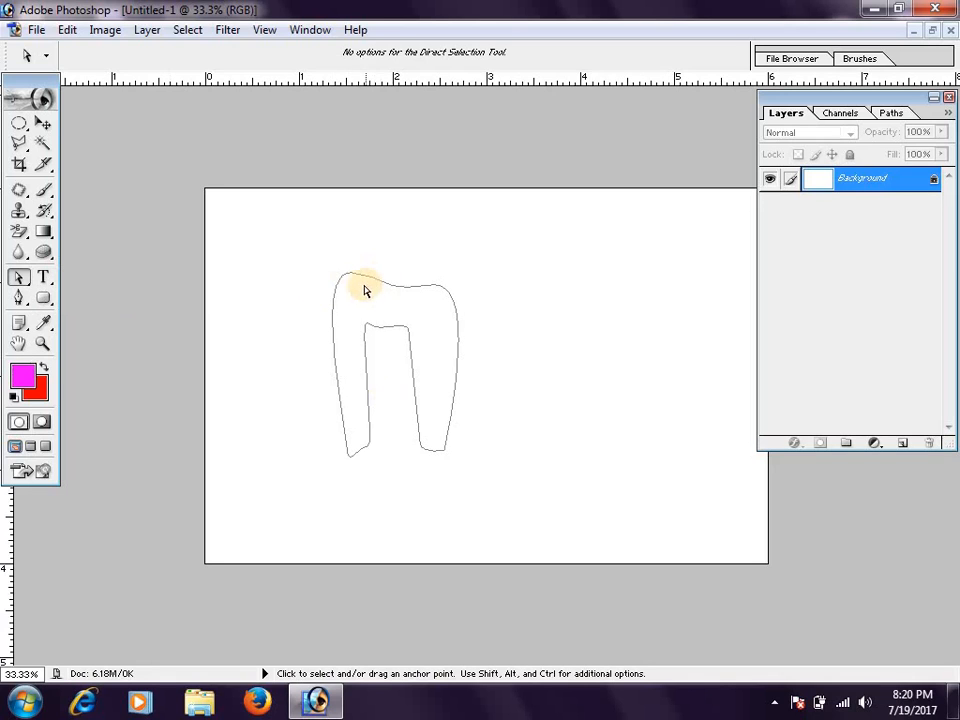
click(372, 283)
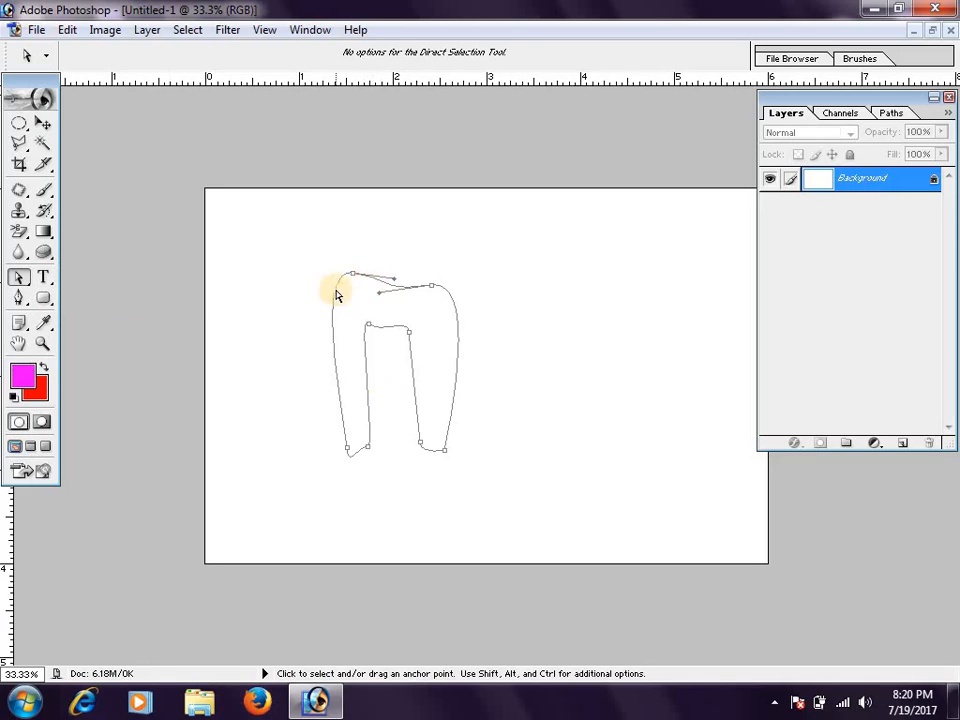
click(352, 271)
drag(352, 271, 341, 255)
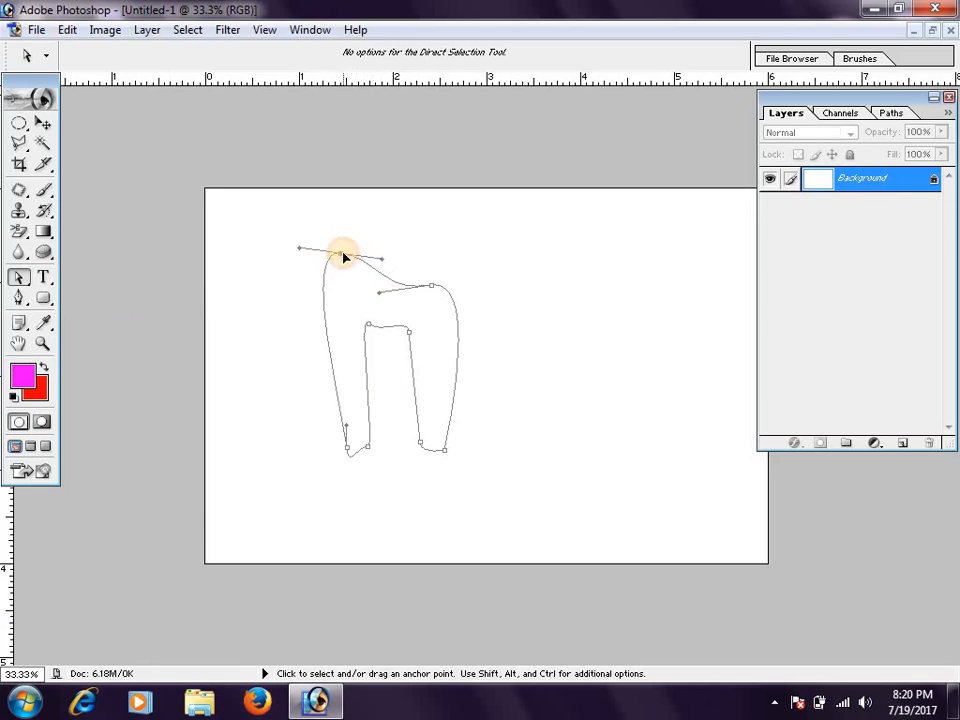
drag(434, 290, 370, 302)
drag(379, 253, 387, 293)
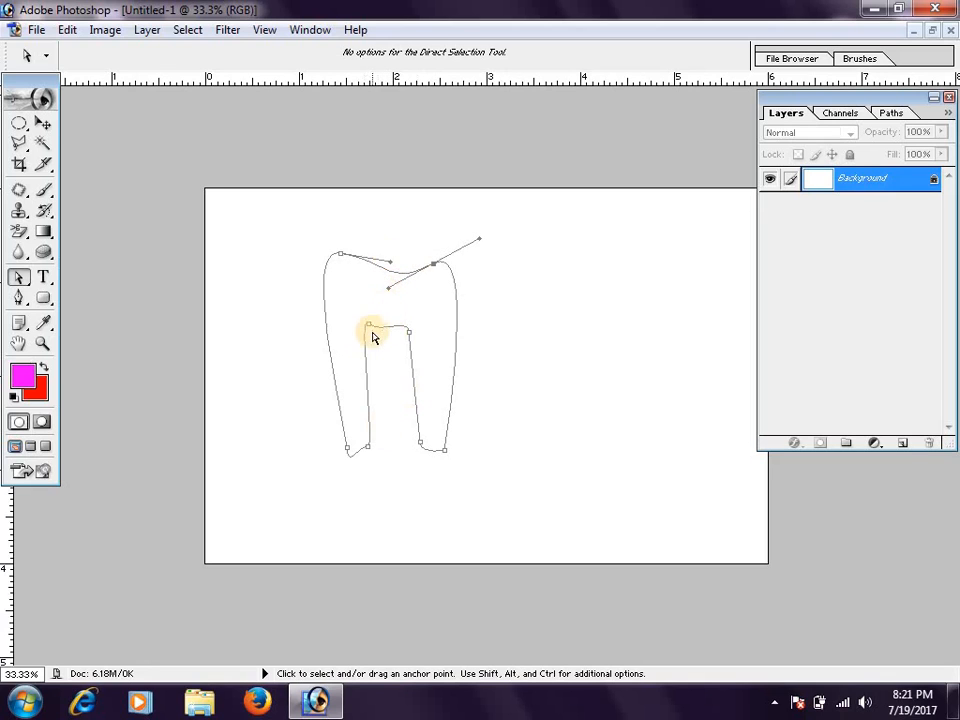
drag(371, 328, 401, 339)
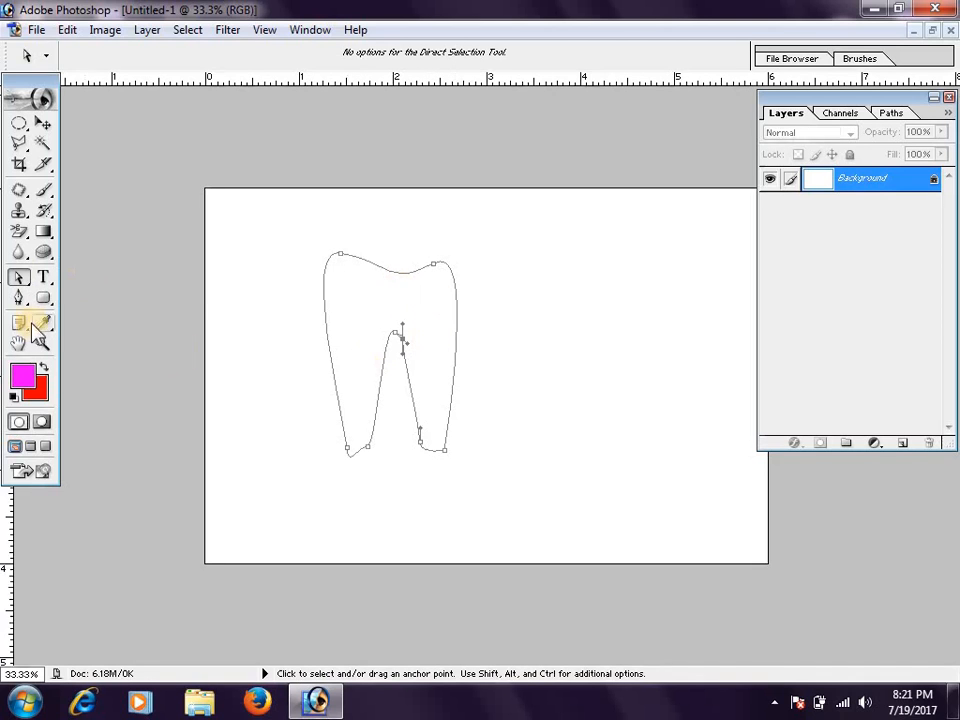
Move the whole path with the Path Selection tool to the middle of the canvas.
click(18, 282)
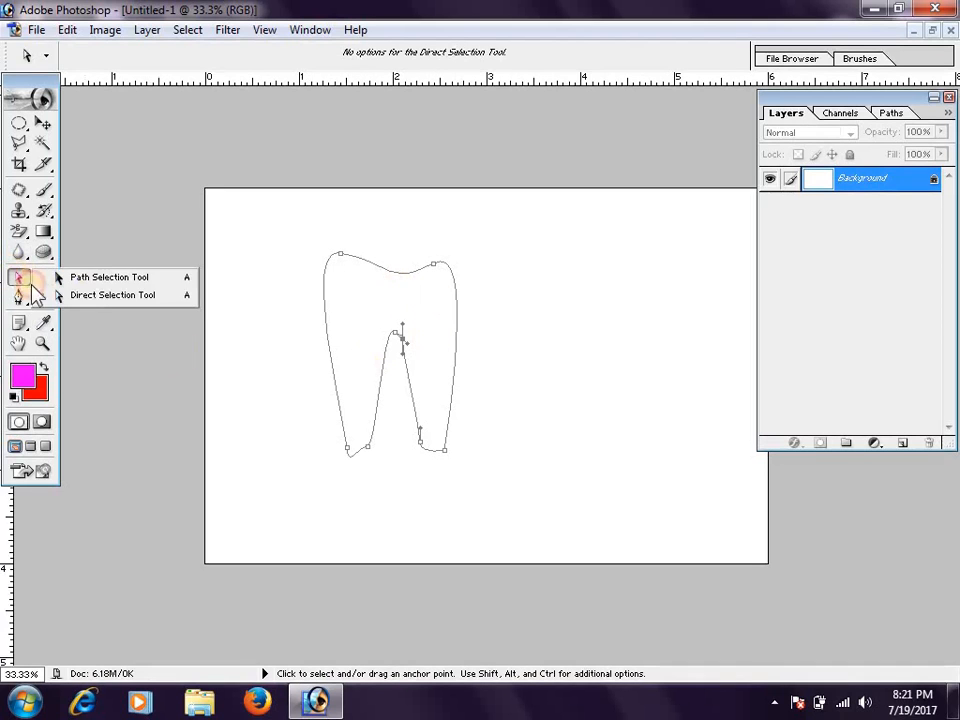
click(107, 279)
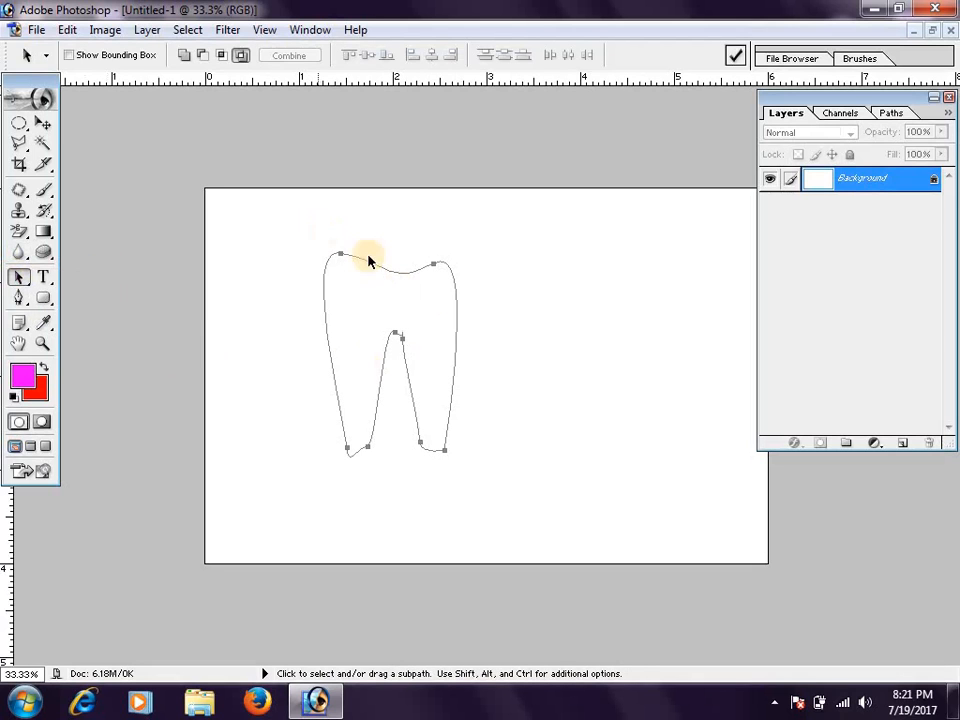
drag(371, 266, 534, 286)
click(444, 340)
drag(466, 308, 363, 288)
click(592, 274)
drag(440, 301, 354, 335)
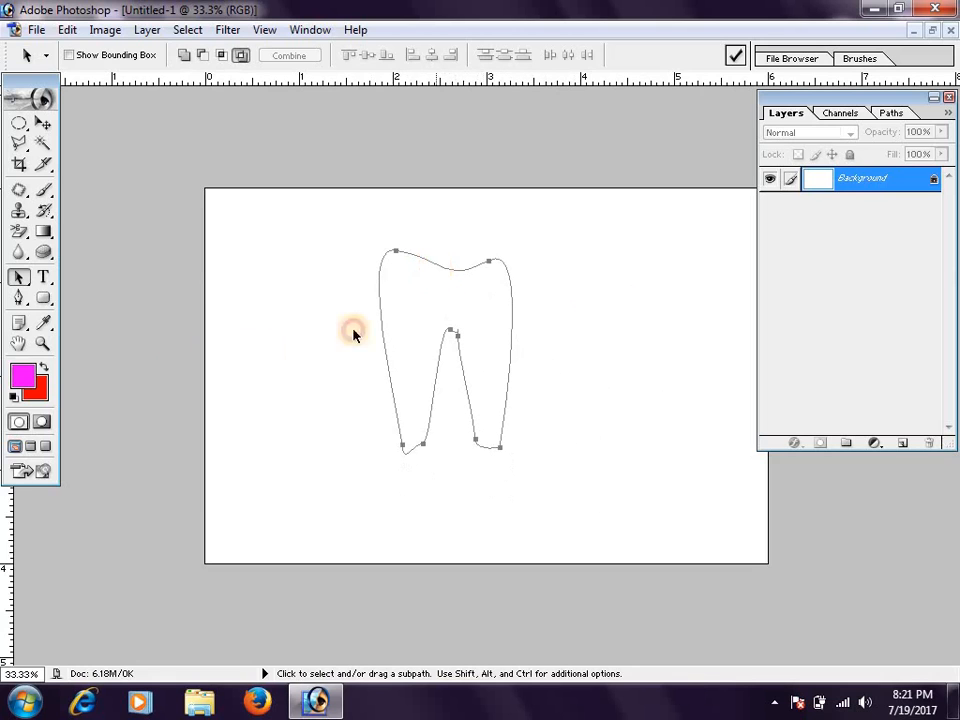
Delete the inner anchor point at the left leg's tip and shorten the remaining point's handle so the leg ends in a point.
click(27, 278)
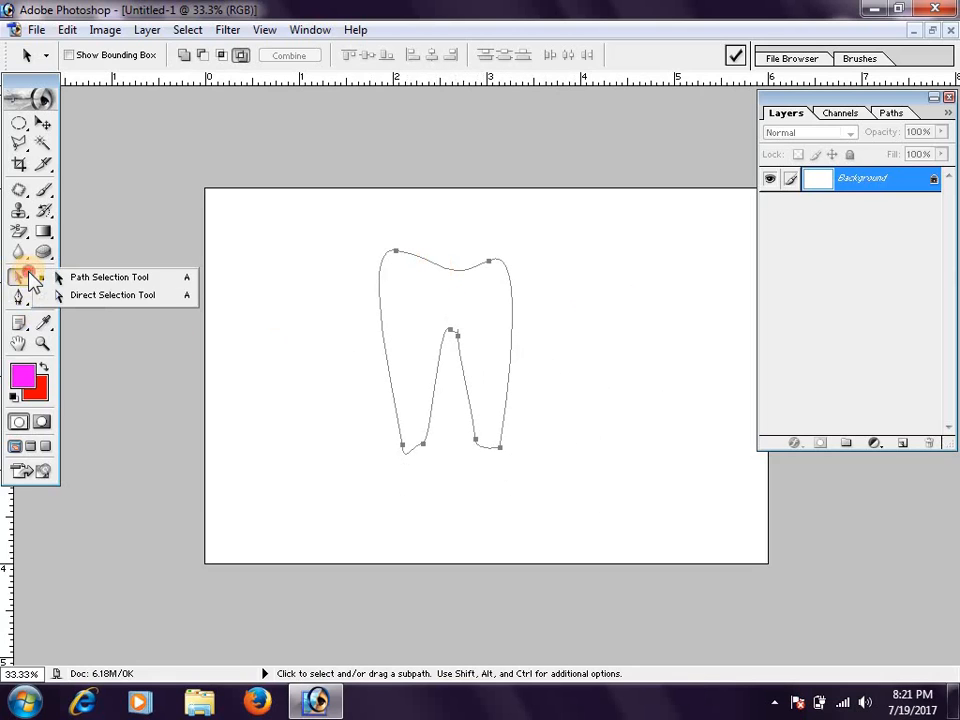
click(90, 295)
mouse_move(397, 252)
mouse_down()
mouse_move(407, 289)
mouse_move(408, 255)
mouse_up()
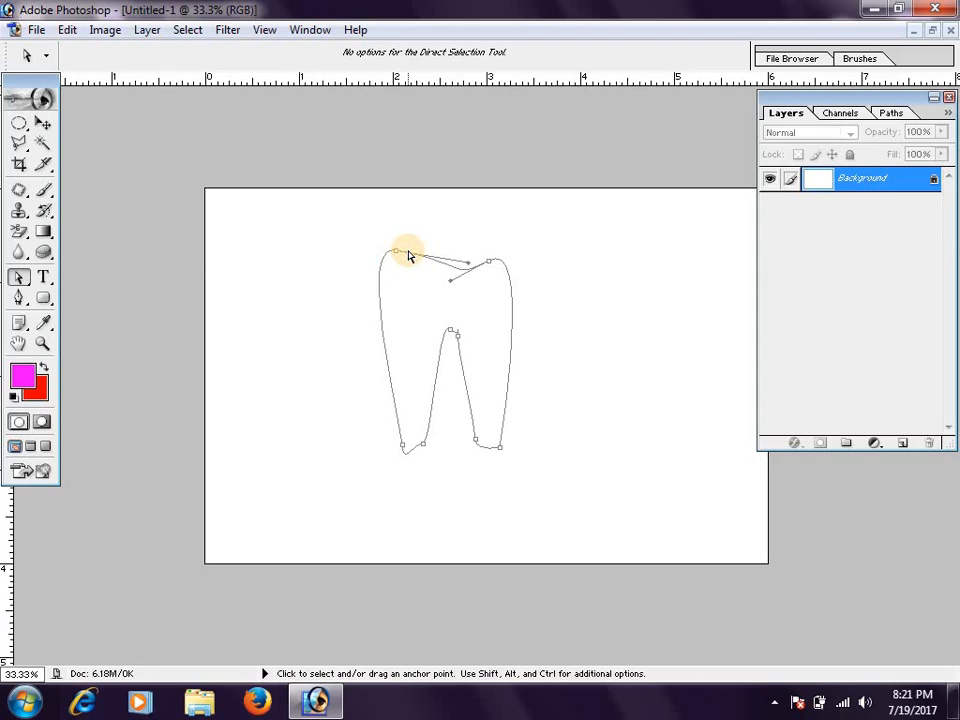
right_click(422, 448)
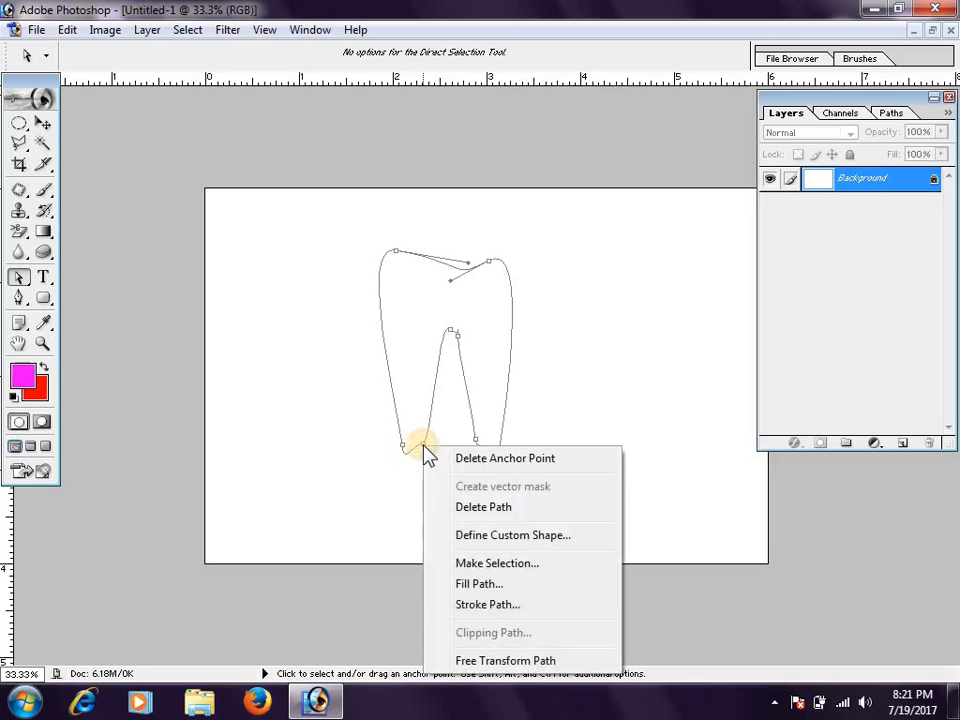
click(481, 467)
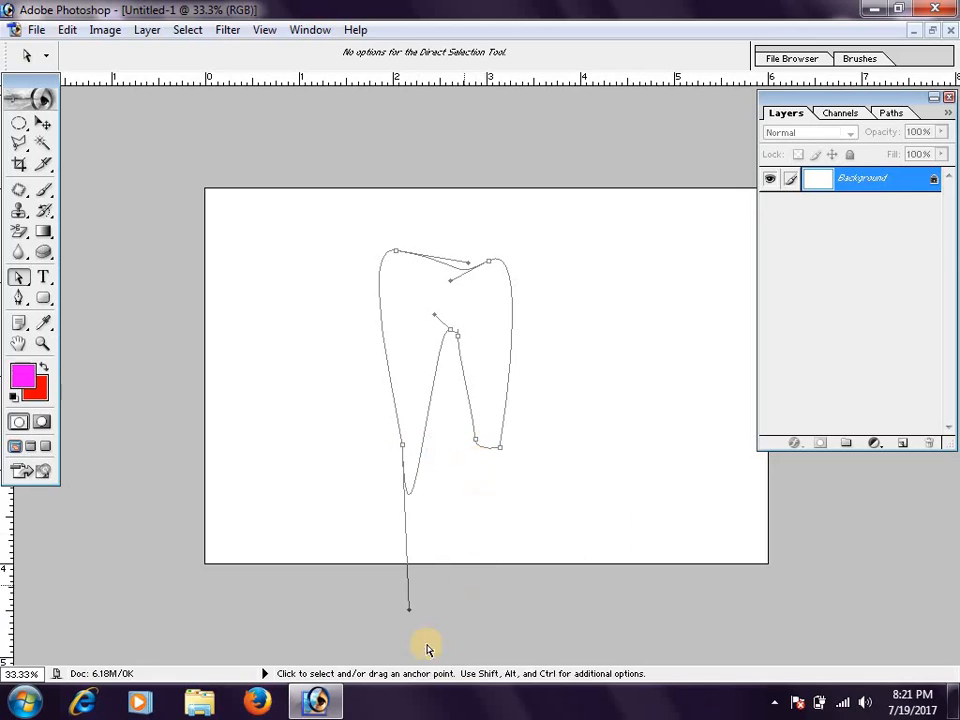
drag(411, 608, 413, 458)
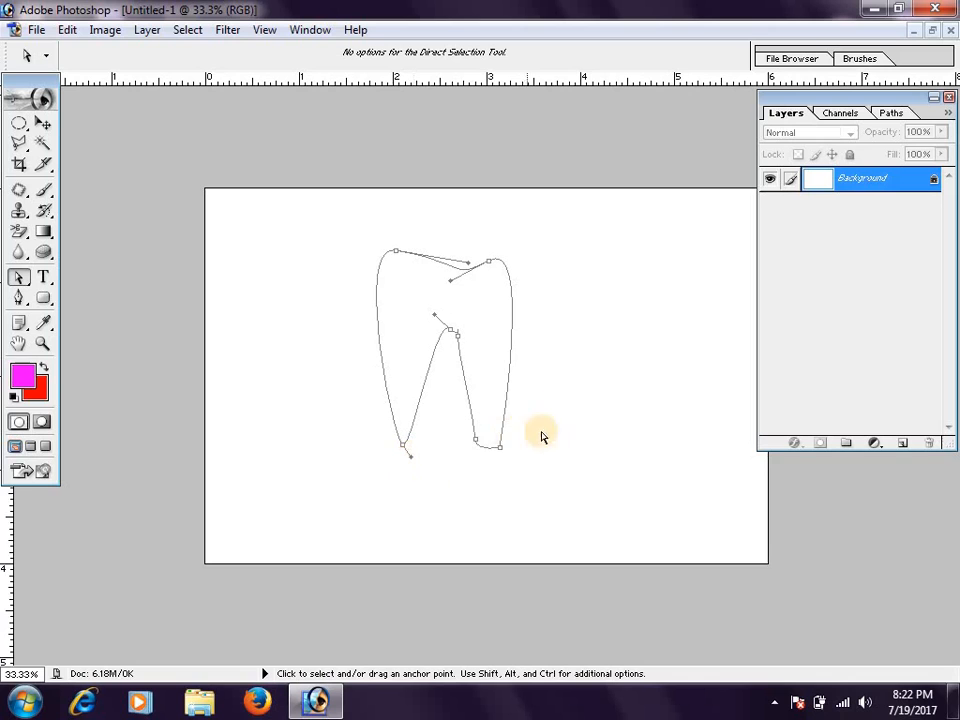
Delete the right leg's inner tip point and the arch's right anchor point, and adjust the remaining arch handle into a sharp peak.
right_click(478, 444)
click(514, 456)
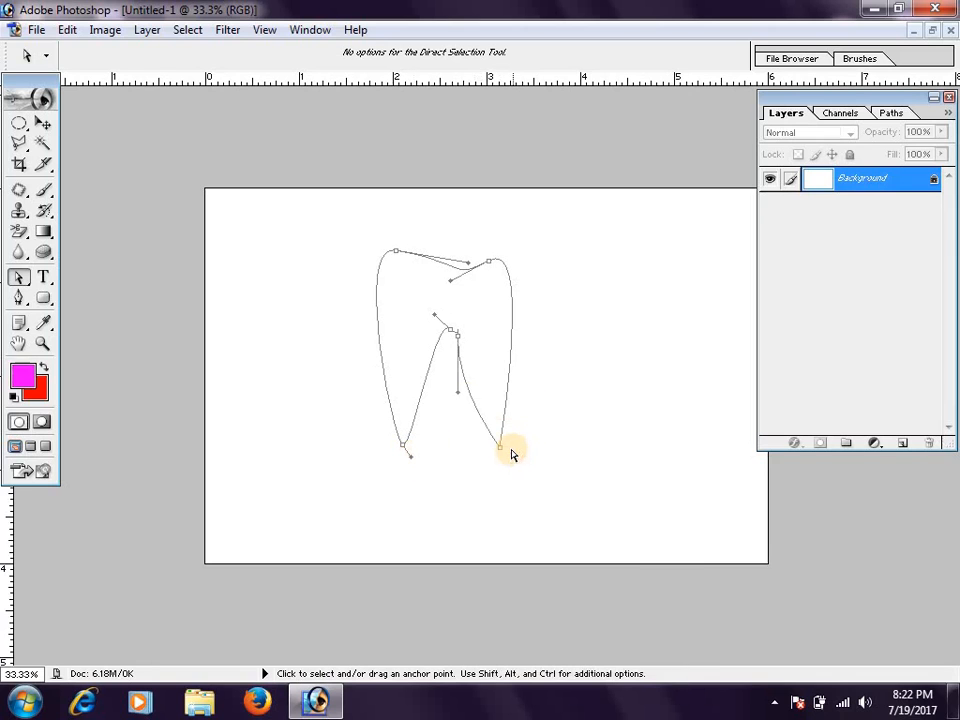
right_click(458, 342)
click(516, 352)
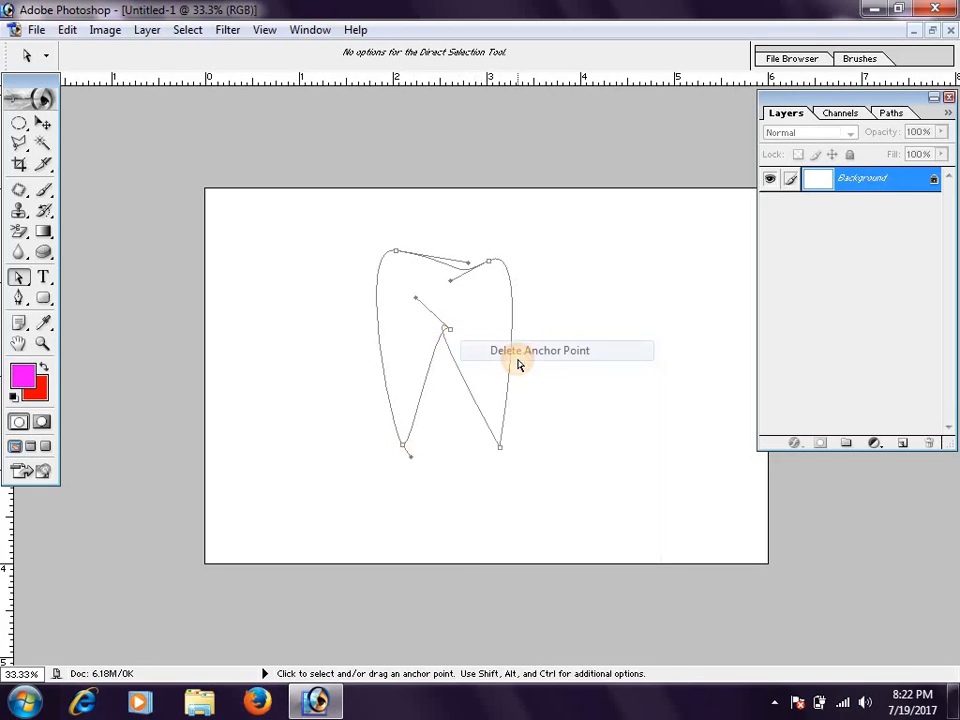
drag(418, 303, 452, 356)
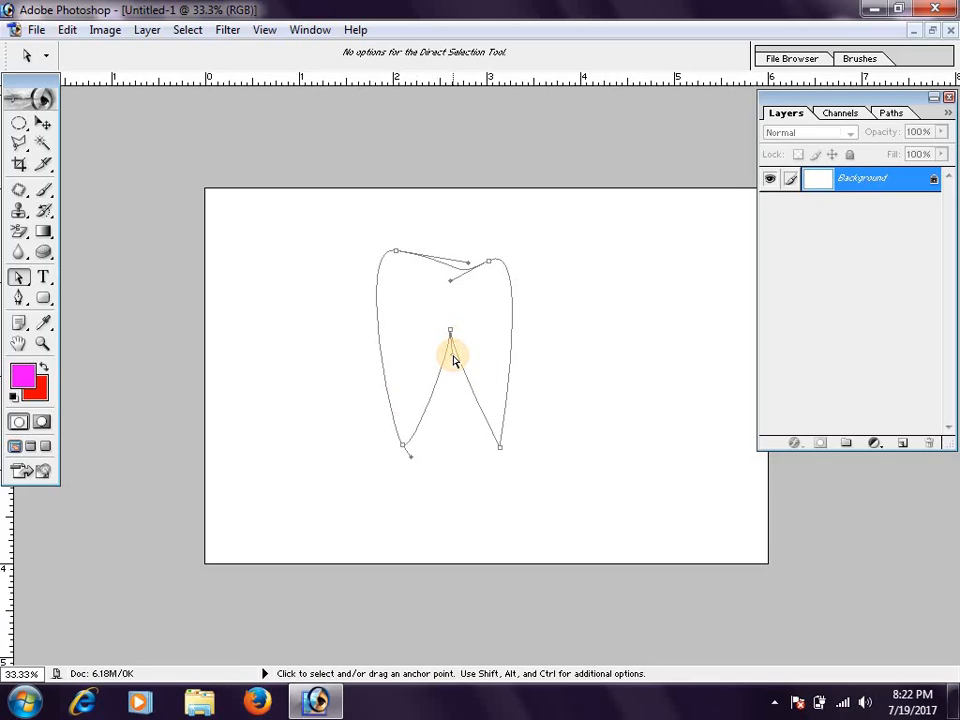
Add an anchor point on the path's right edge, shift it slightly inward with shorter handles, and delete that point.
right_click(513, 355)
click(563, 368)
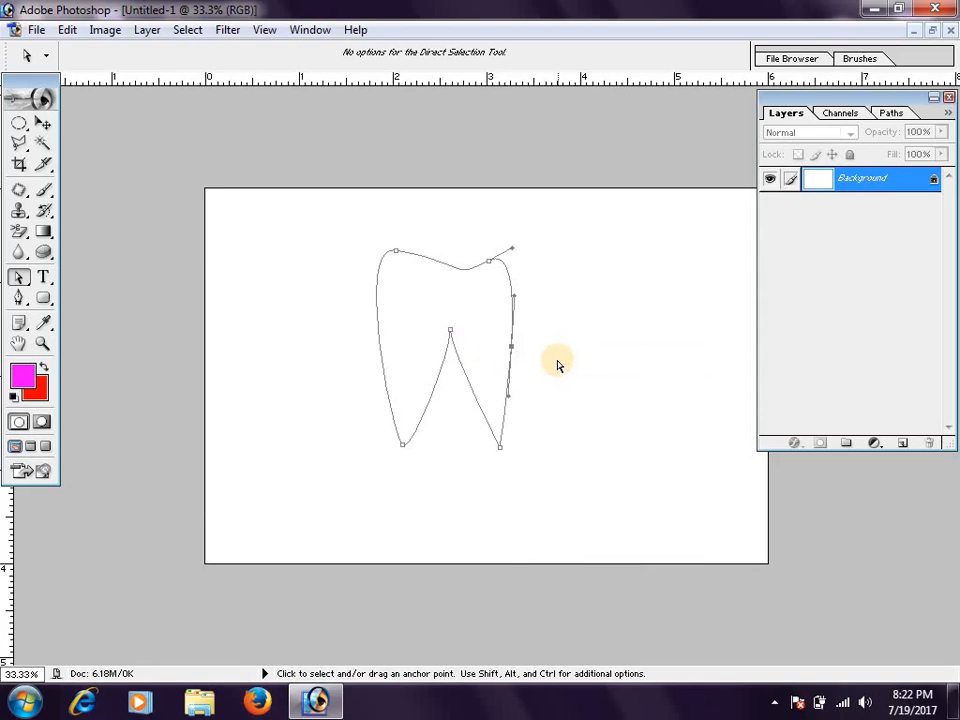
drag(510, 398, 508, 360)
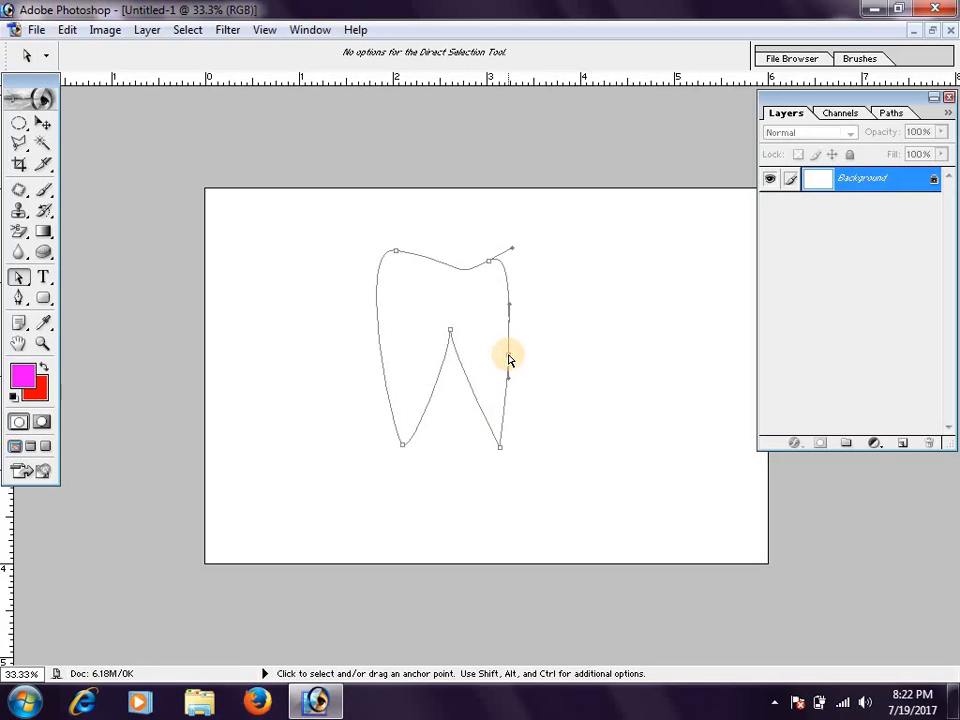
right_click(508, 358)
click(556, 376)
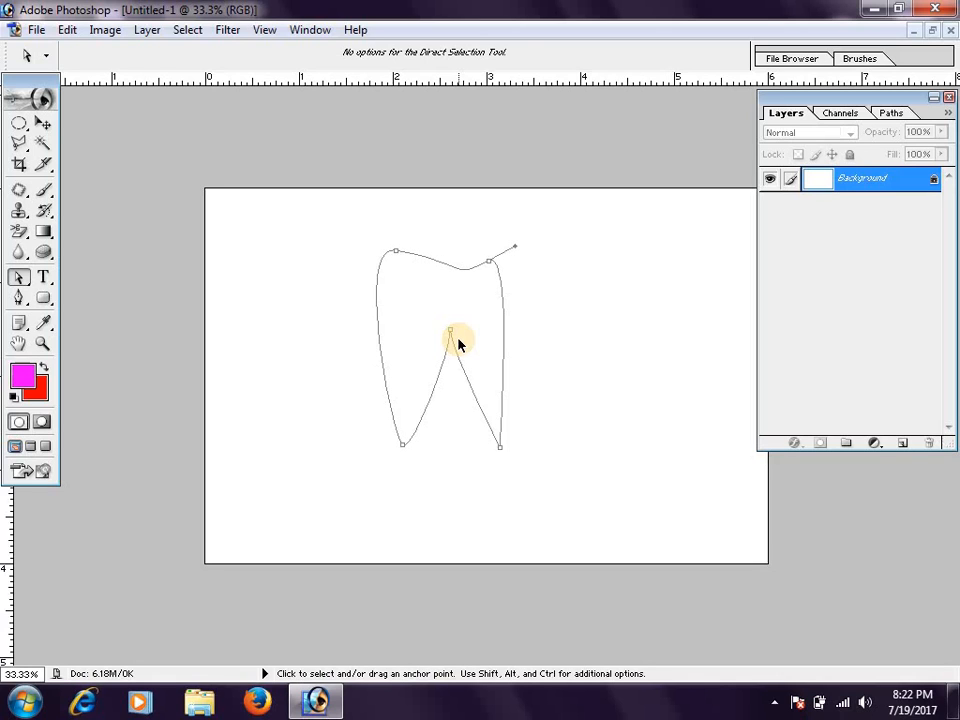
Convert the path to a selection, fill it with the magenta foreground colour on a new layer, and deselect.
key(ctrl+Return)
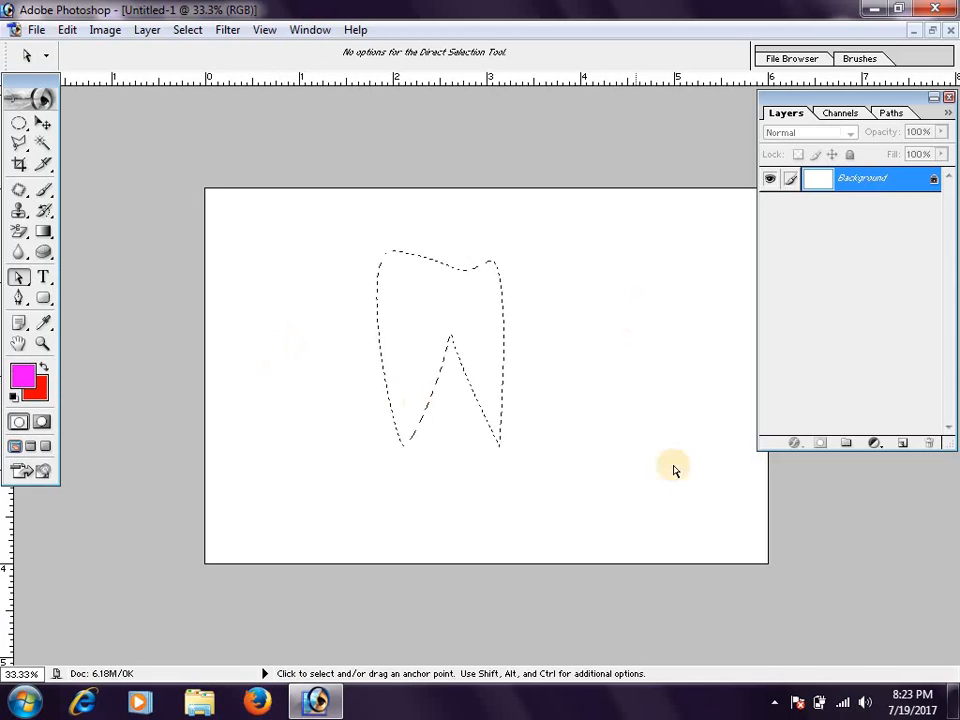
click(902, 442)
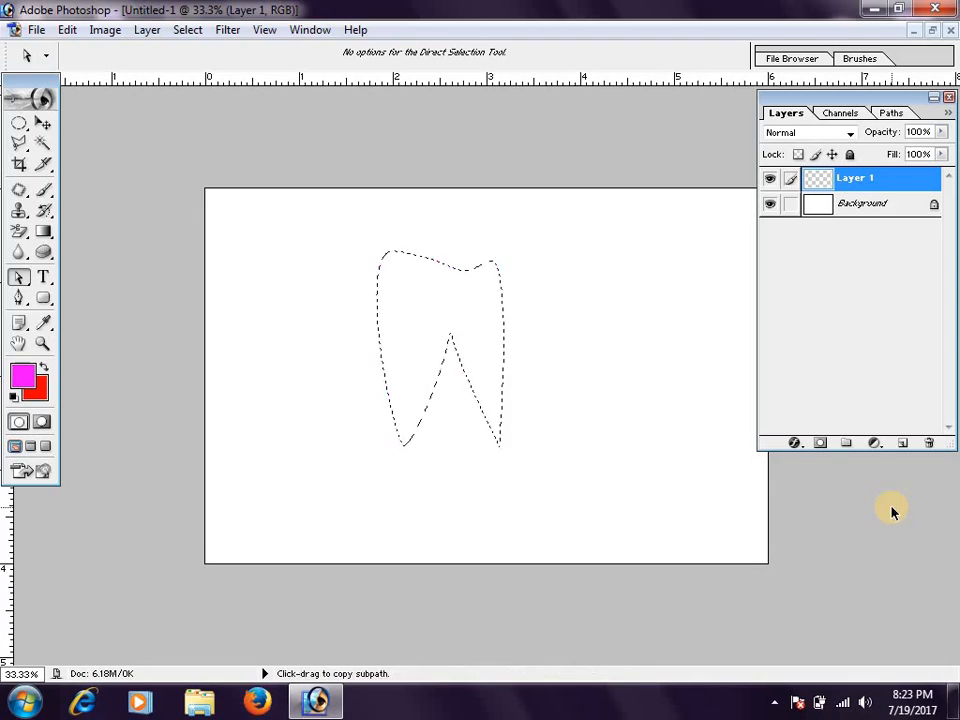
key(alt+BackSpace)
key(ctrl+d)
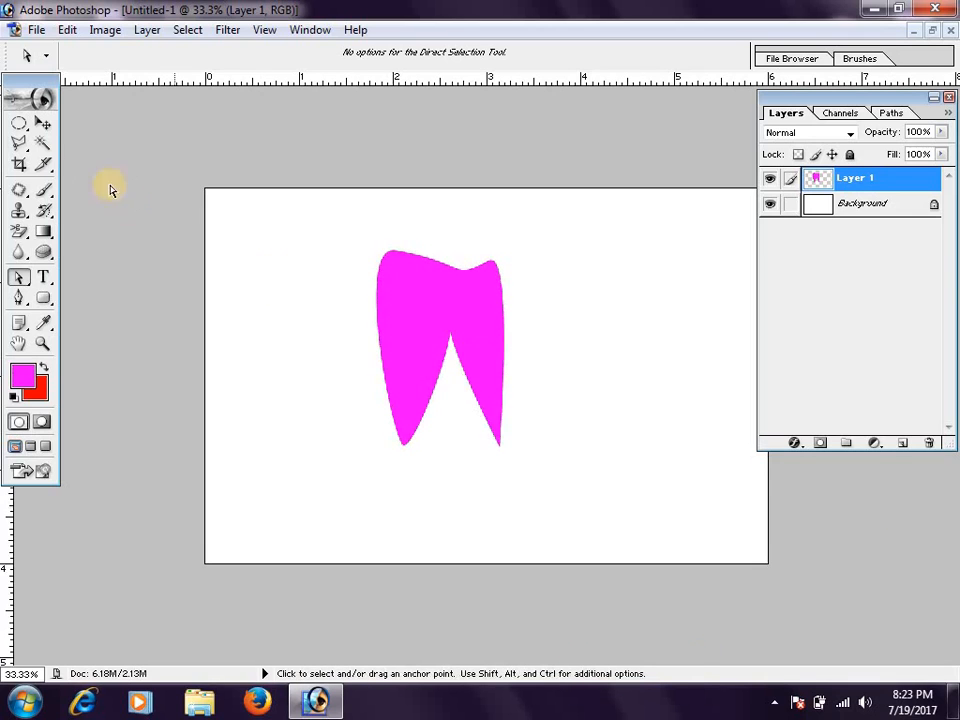
Move the magenta shape on Layer 1 to the right, toward the middle of the canvas.
click(43, 122)
drag(527, 272, 525, 344)
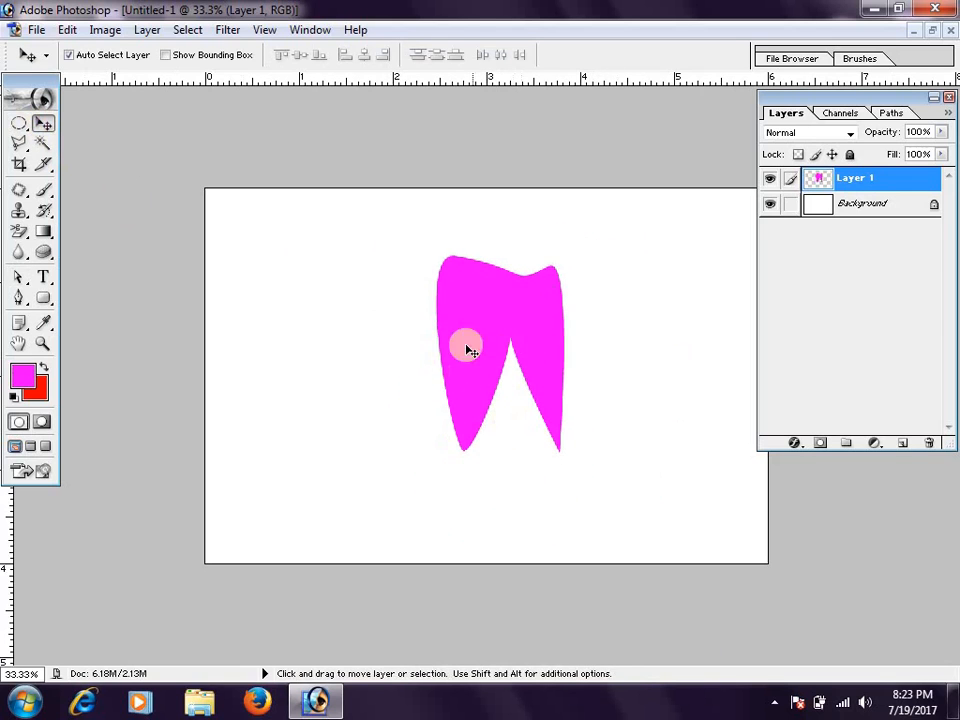
Draw a closed, irregular straight-edged selection beside the magenta shape with the Polygonal Lasso tool, and deselect it.
click(19, 147)
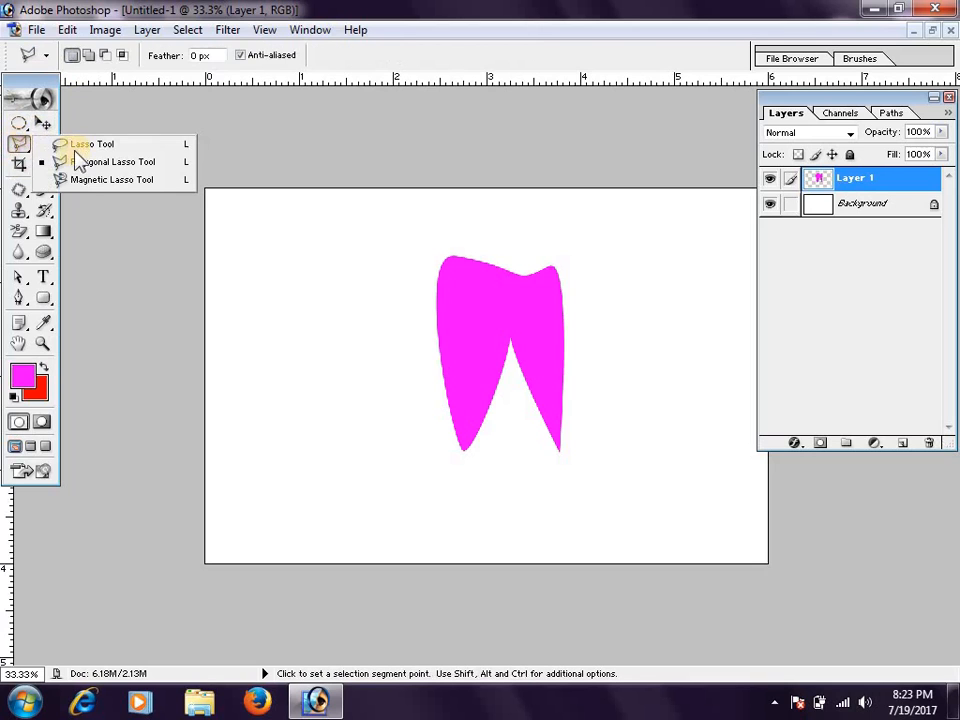
click(88, 162)
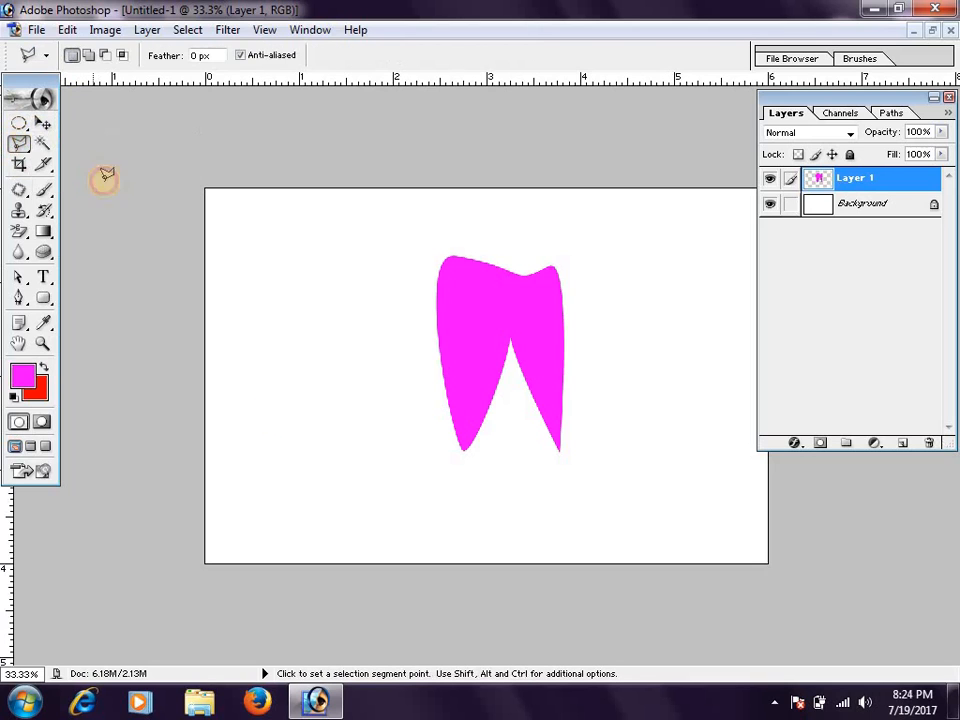
click(292, 452)
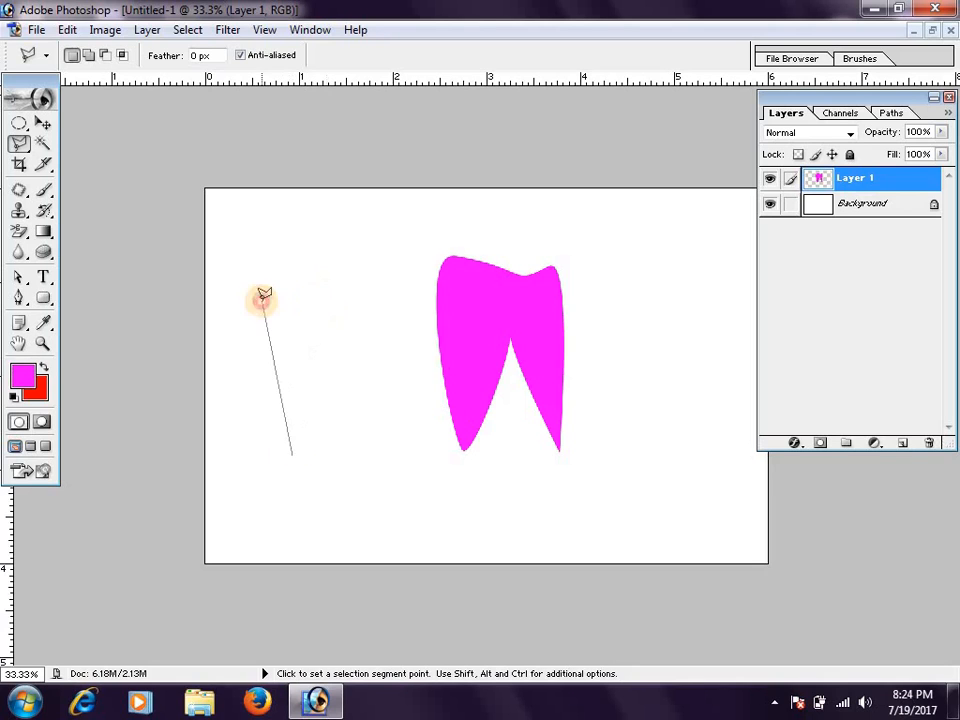
click(282, 294)
click(342, 293)
click(378, 342)
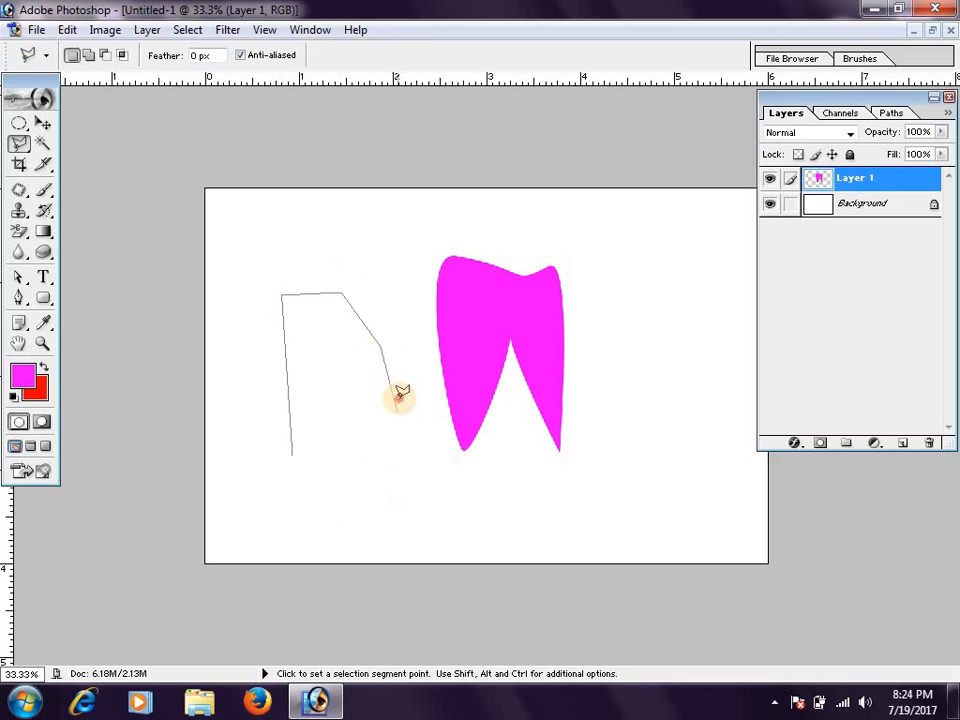
click(399, 398)
click(428, 373)
click(424, 467)
click(331, 467)
click(320, 397)
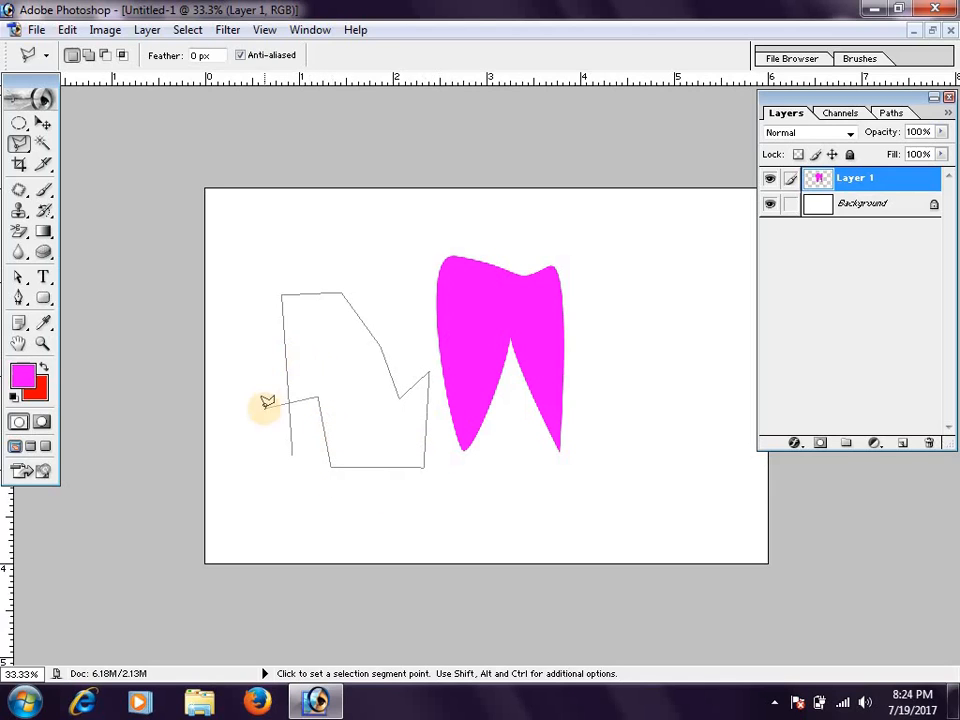
click(319, 455)
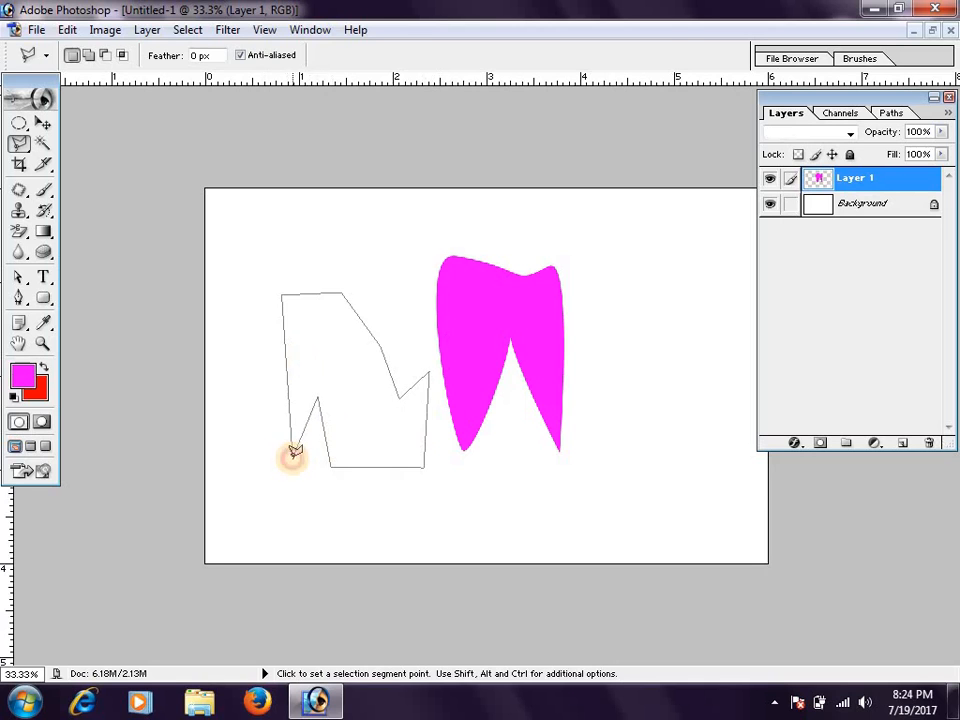
double_click(360, 418)
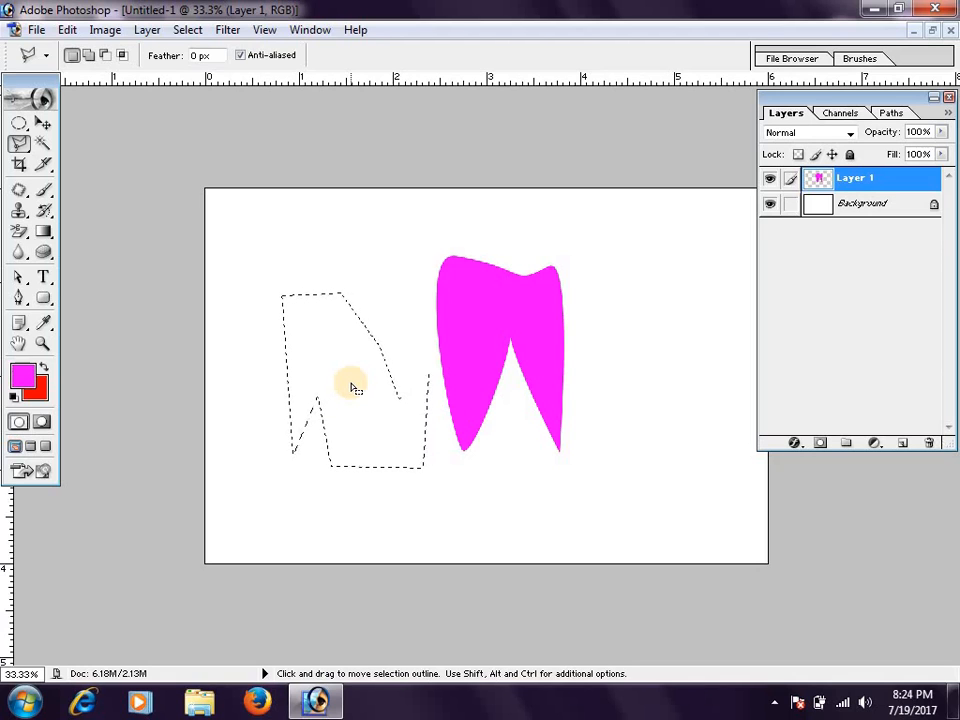
key(ctrl+d)
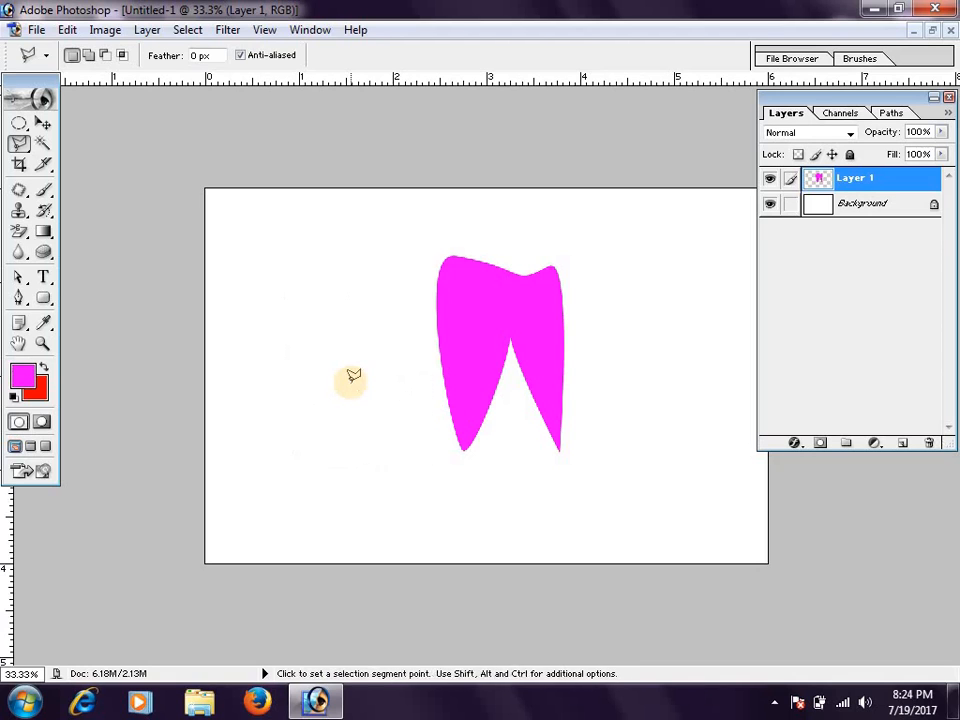
Switch to the Pen tool and delete Layer 1 with the magenta shape.
click(23, 302)
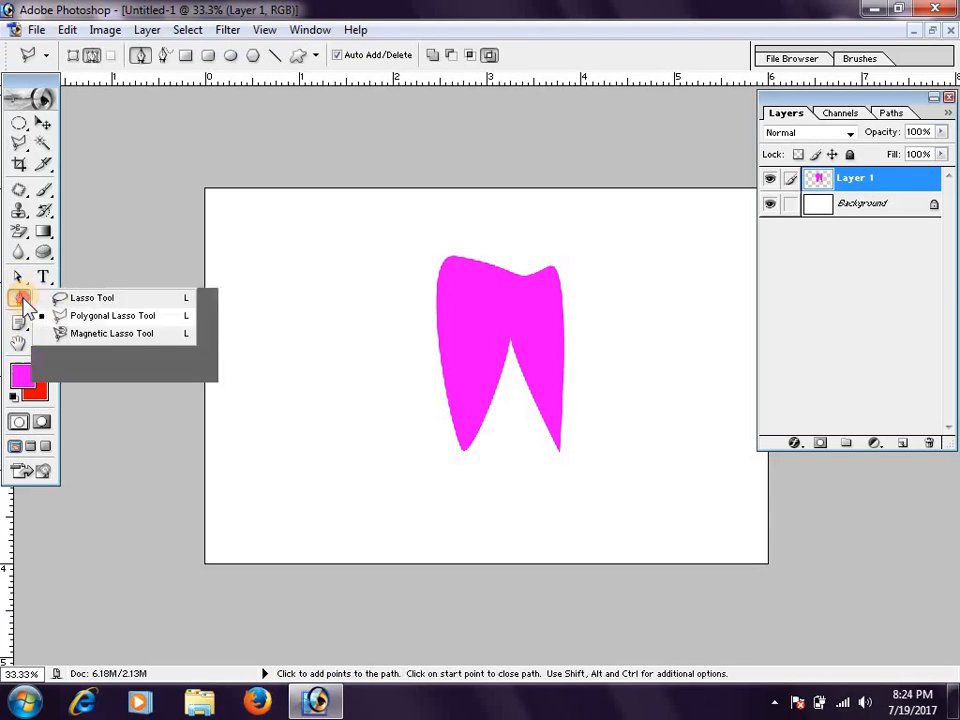
drag(25, 310, 108, 318)
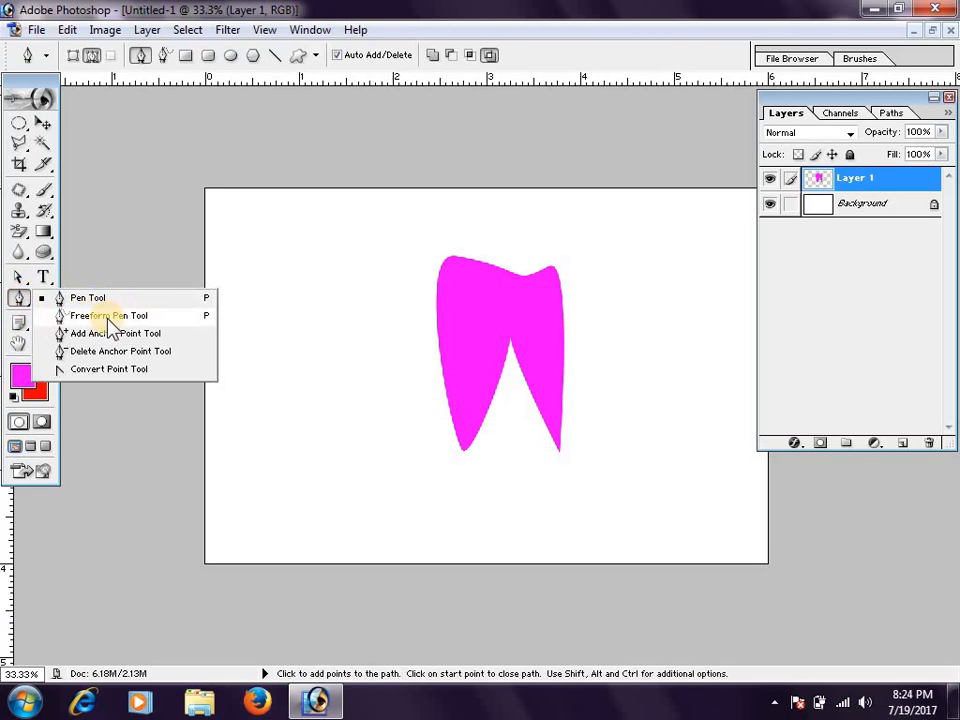
mouse_move(108, 330)
mouse_down()
mouse_move(84, 312)
mouse_move(107, 305)
mouse_up()
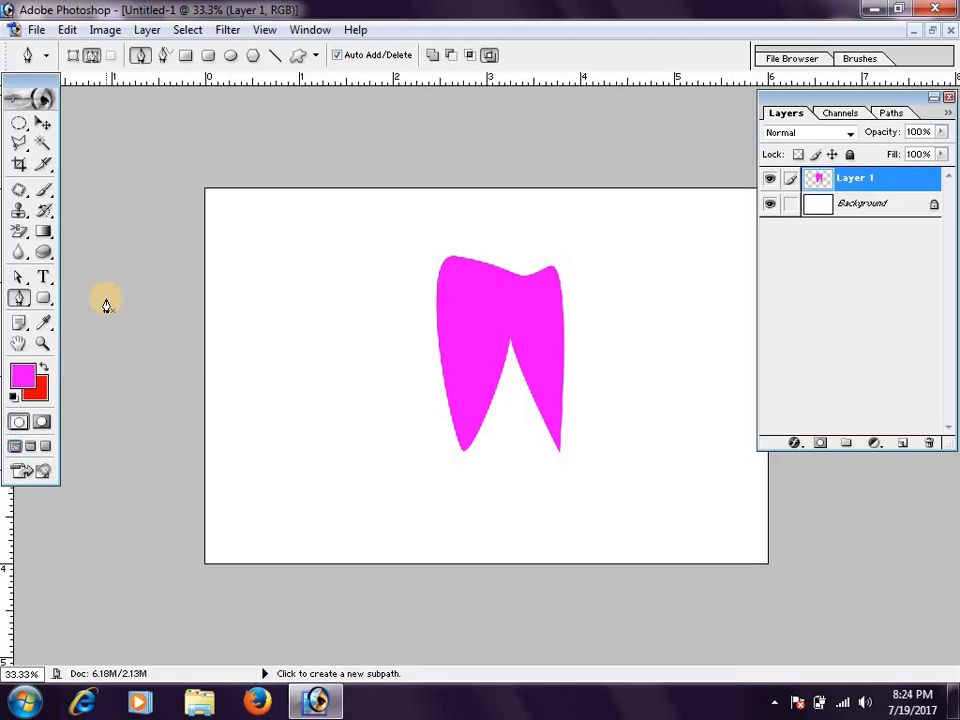
click(856, 182)
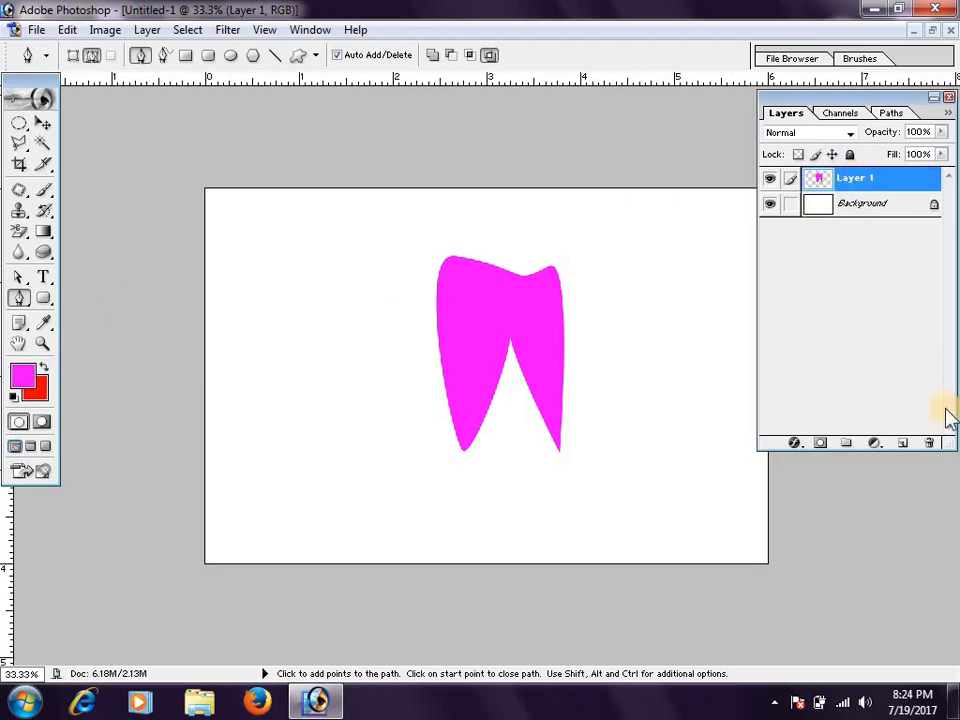
click(929, 444)
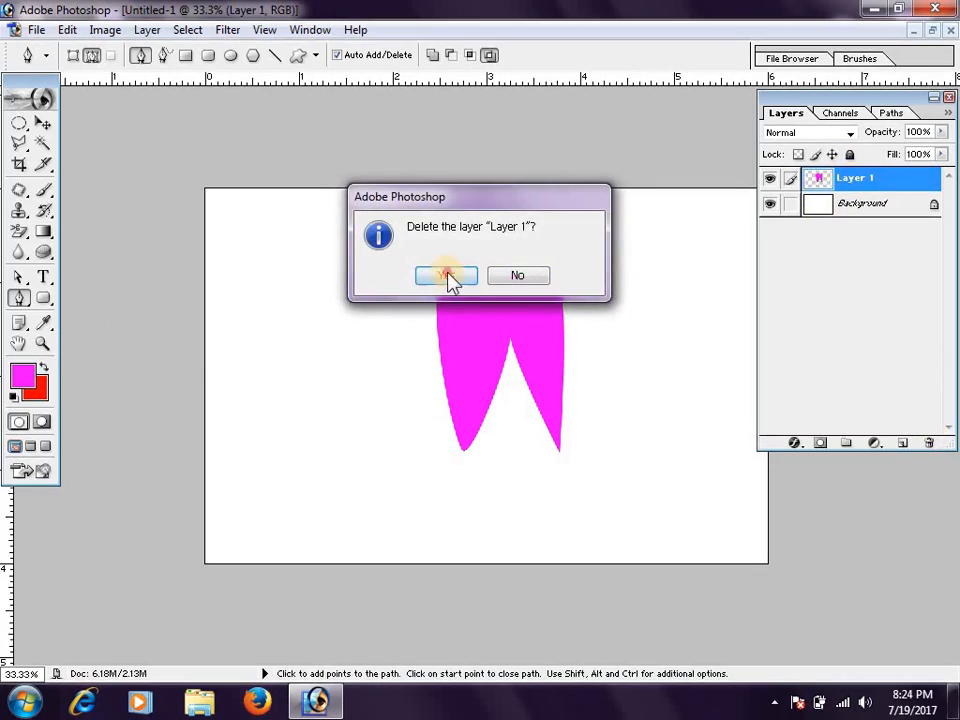
click(447, 277)
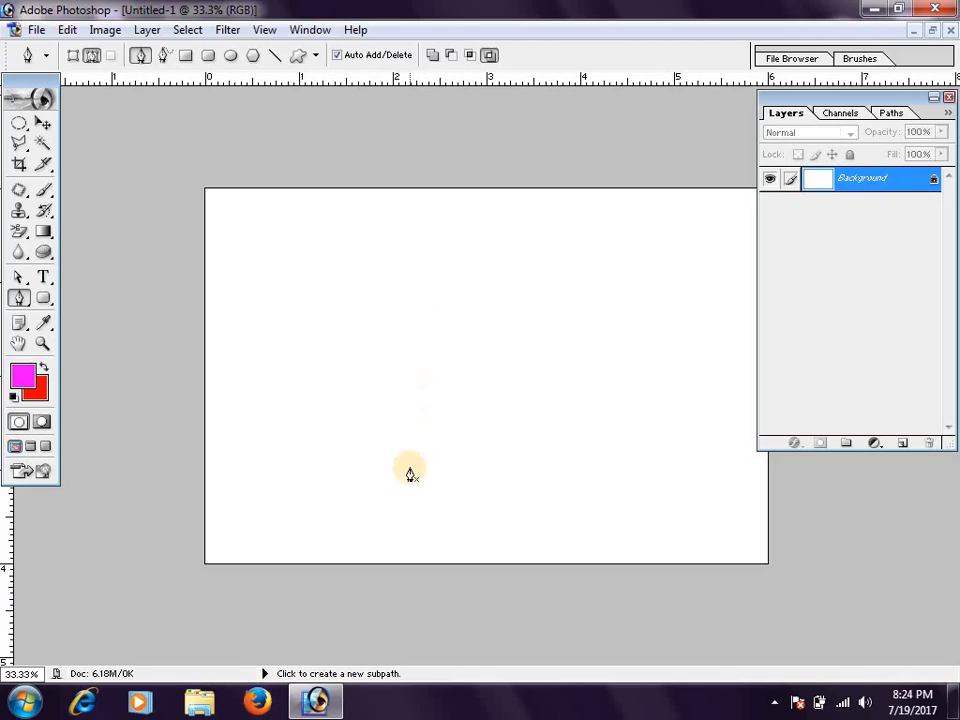
Draw a closed, irregular path with curved segments across the canvas using the Pen tool.
click(413, 464)
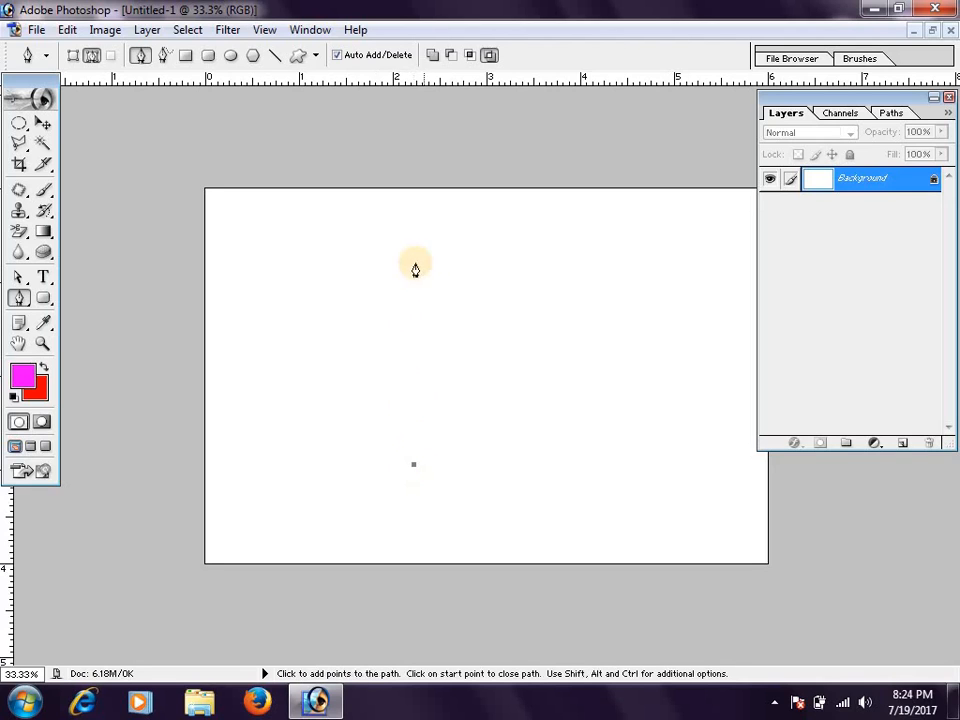
click(417, 272)
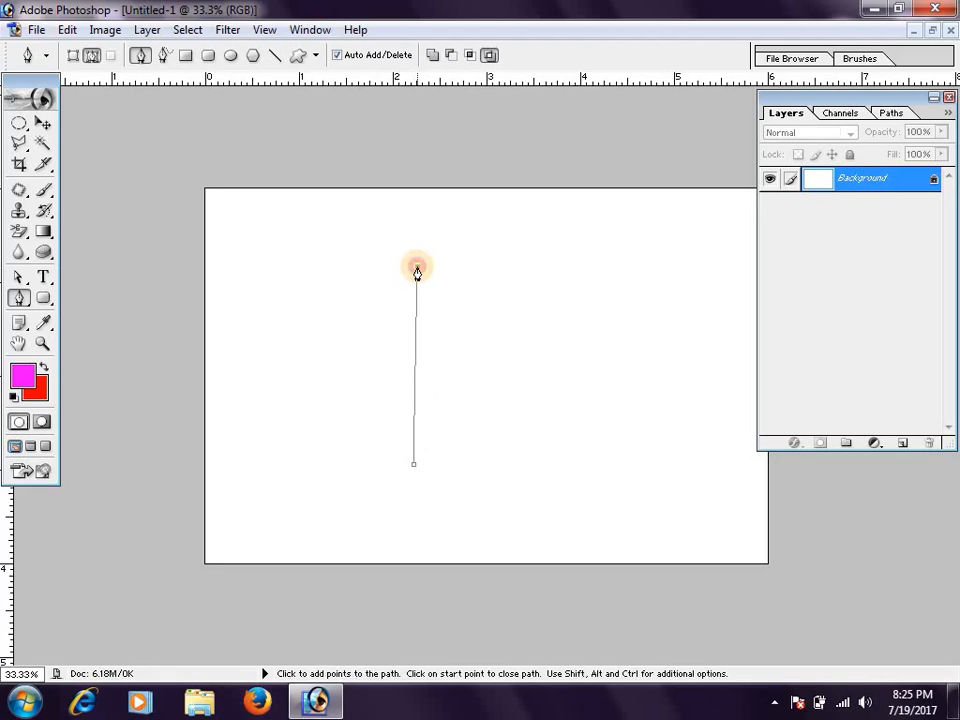
drag(417, 267, 511, 281)
drag(611, 266, 675, 332)
drag(649, 495, 544, 530)
drag(433, 474, 447, 427)
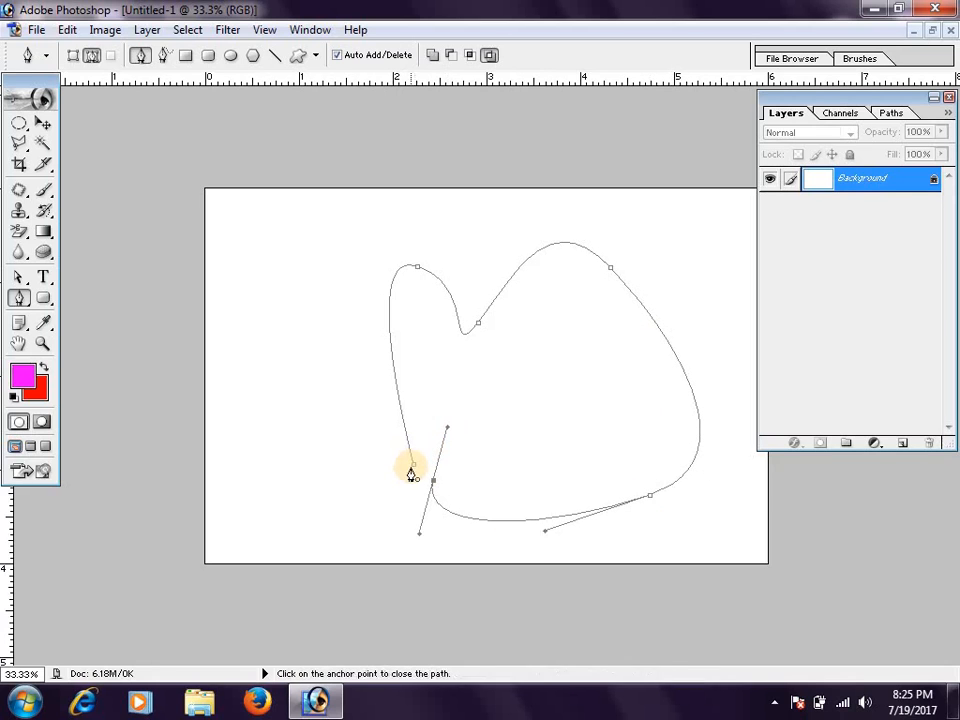
drag(413, 472, 418, 544)
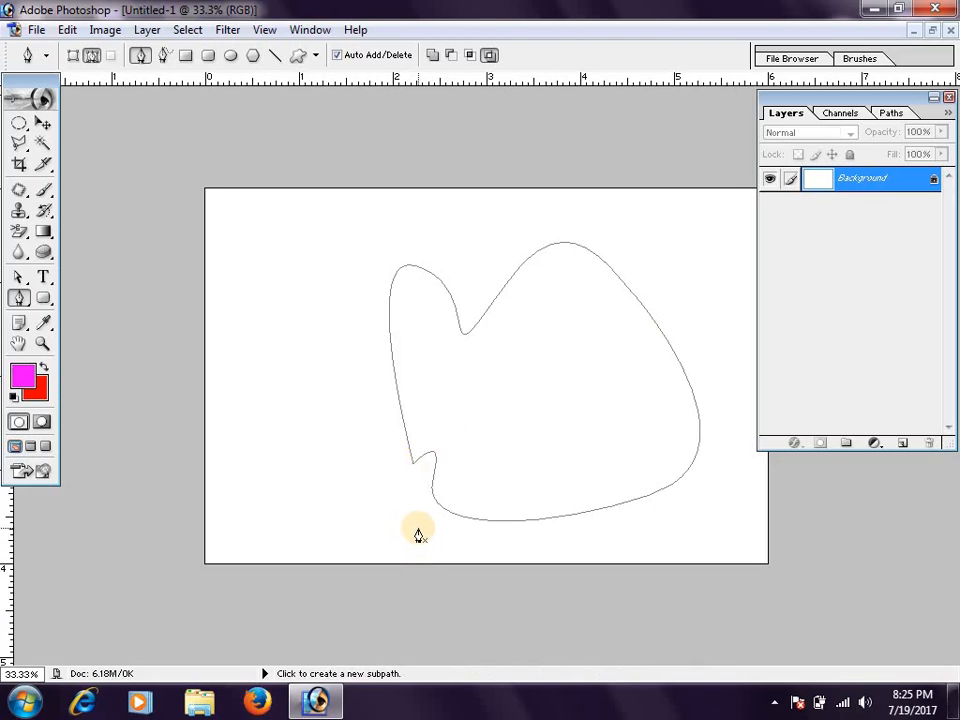
Convert the irregular path to a selection and deselect it.
key(ctrl+Return)
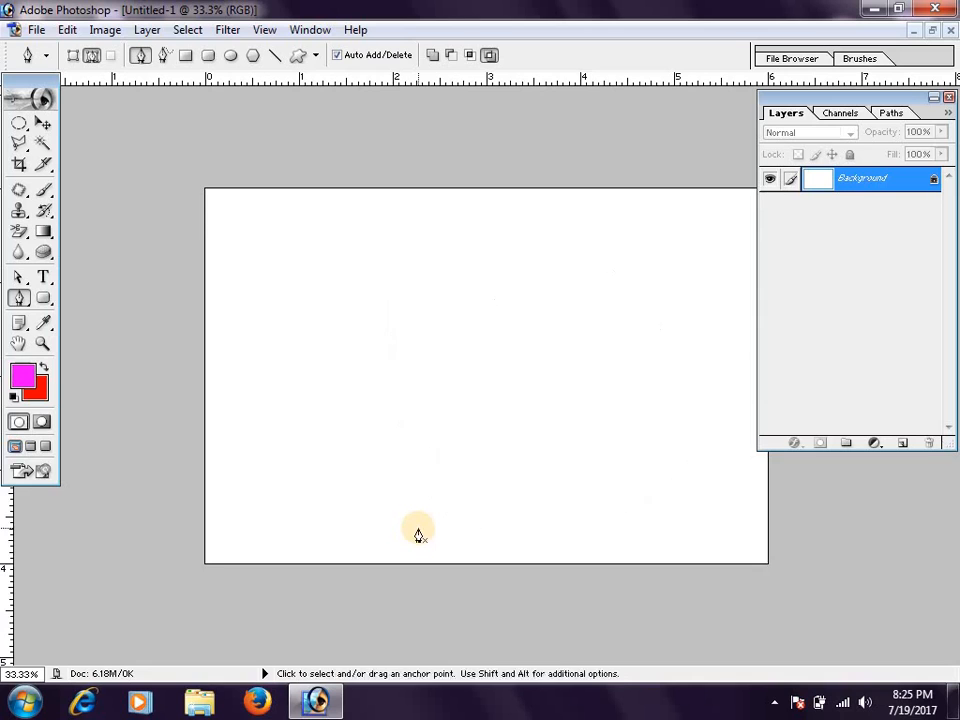
key(ctrl+d)
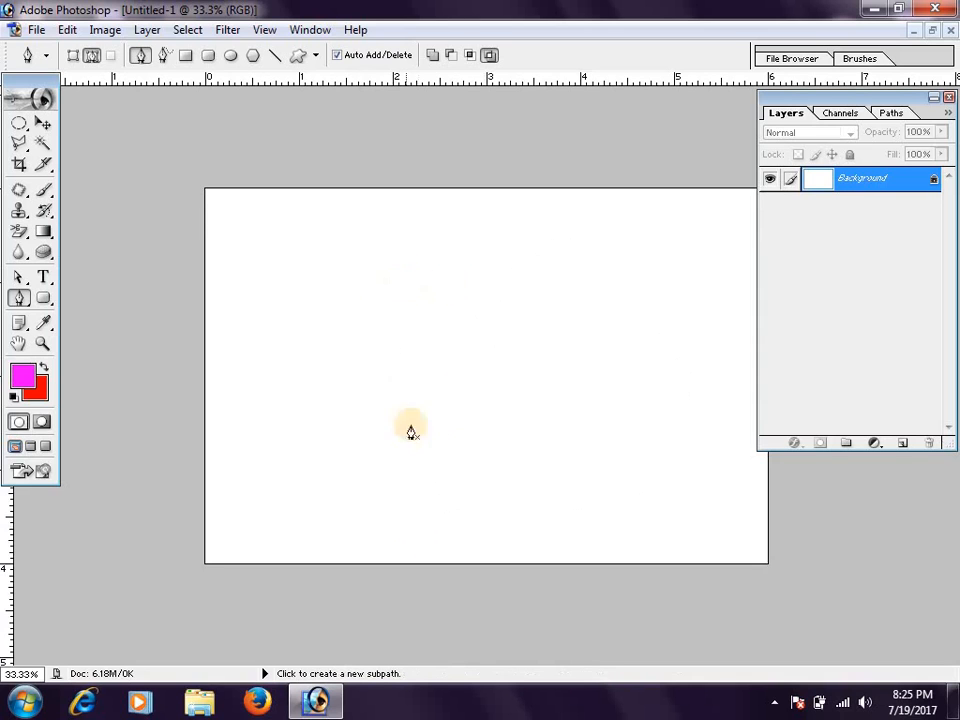
Start a heart path with a bottom anchor point and a curved left side ending at the left lobe's top.
click(469, 455)
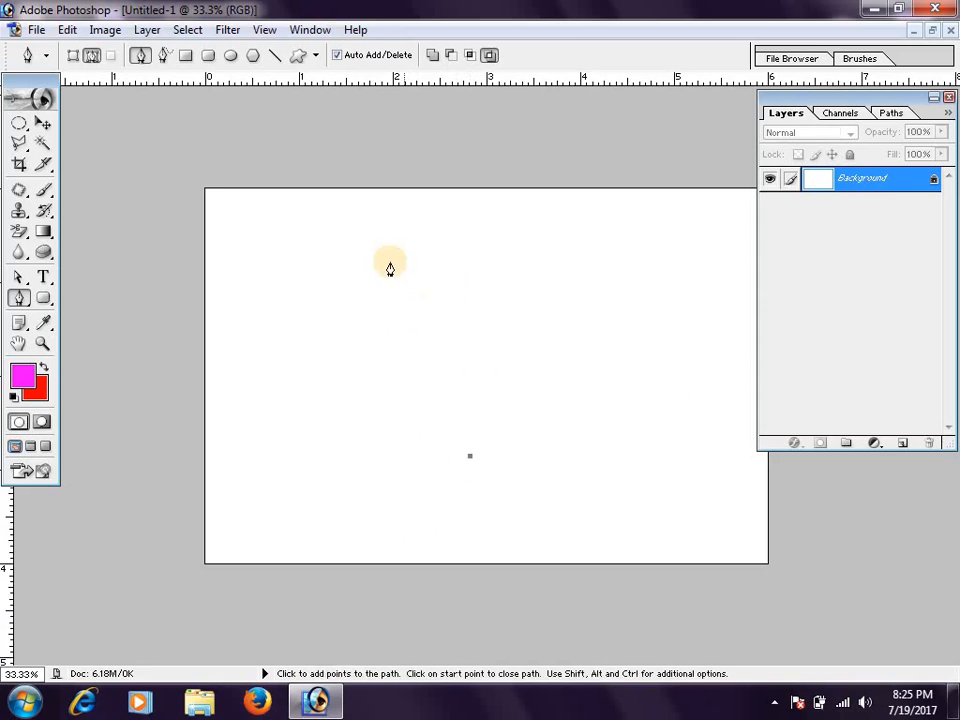
click(396, 255)
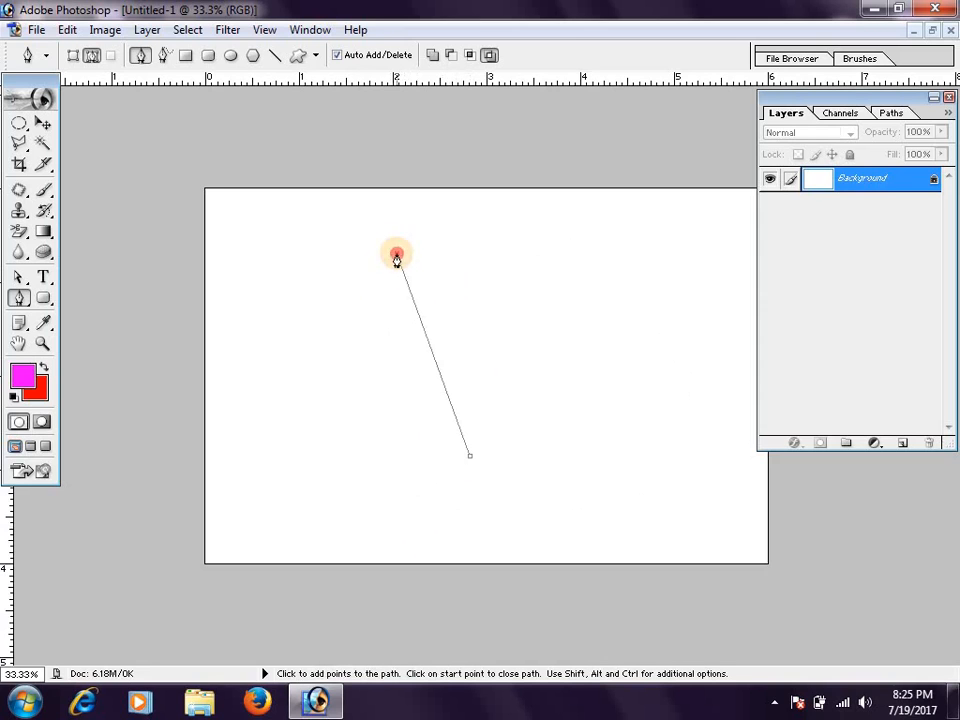
drag(557, 288, 512, 259)
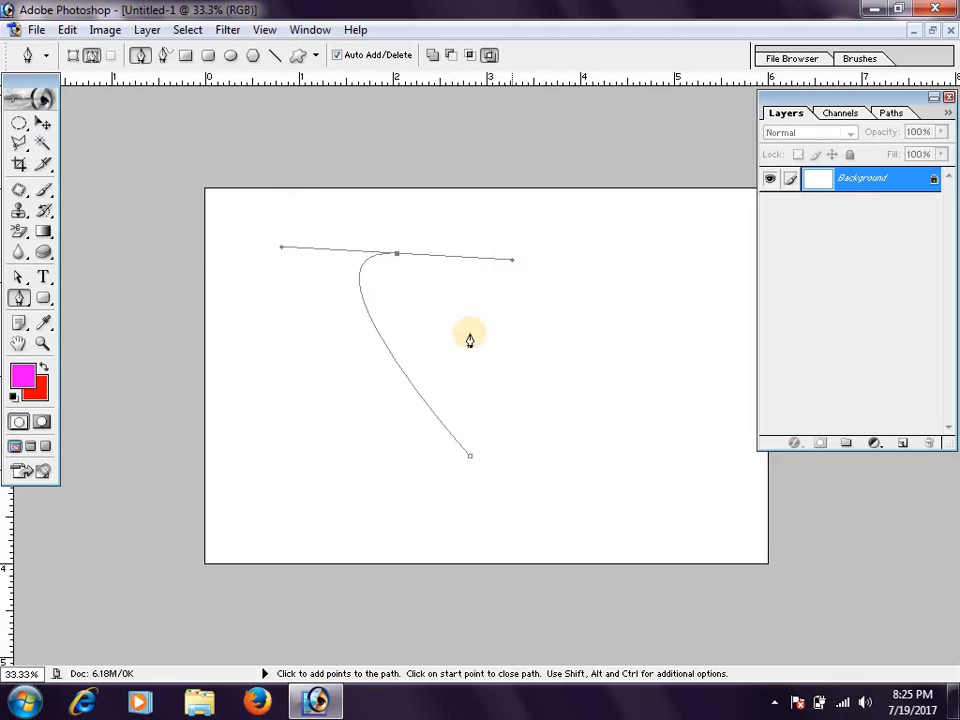
Try to add the heart's notch point while the left lobe's outgoing handle is still active, and undo it.
click(478, 305)
click(478, 305)
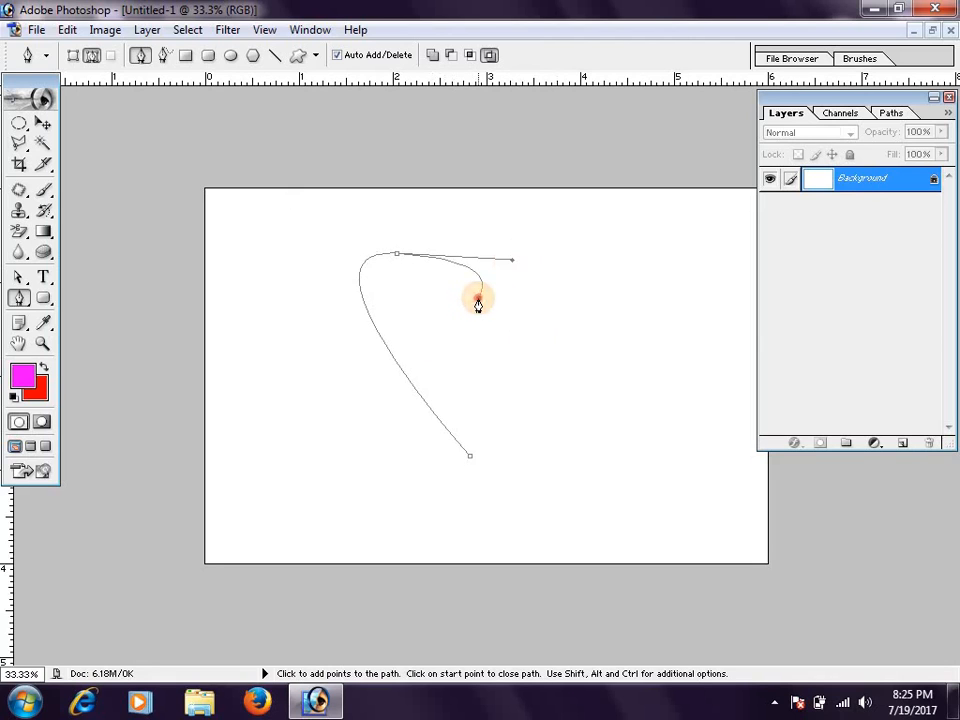
click(478, 305)
key(ctrl+z)
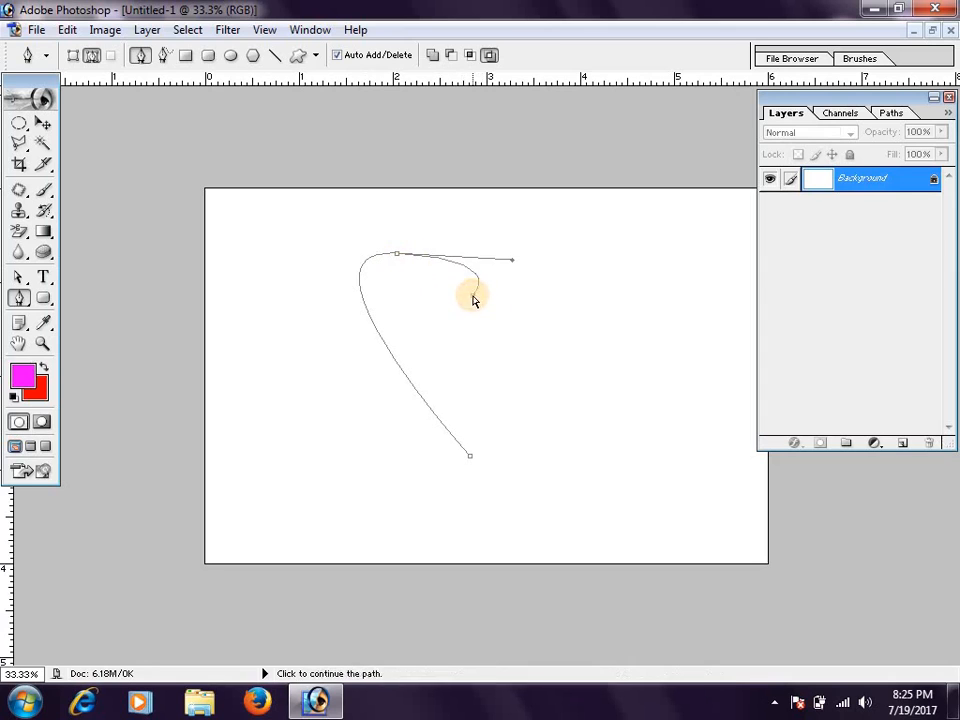
Remove the left lobe anchor's outgoing handle, and complete the heart with a straight-sided notch and a curved right side closing at the bottom point.
alt+click(395, 260)
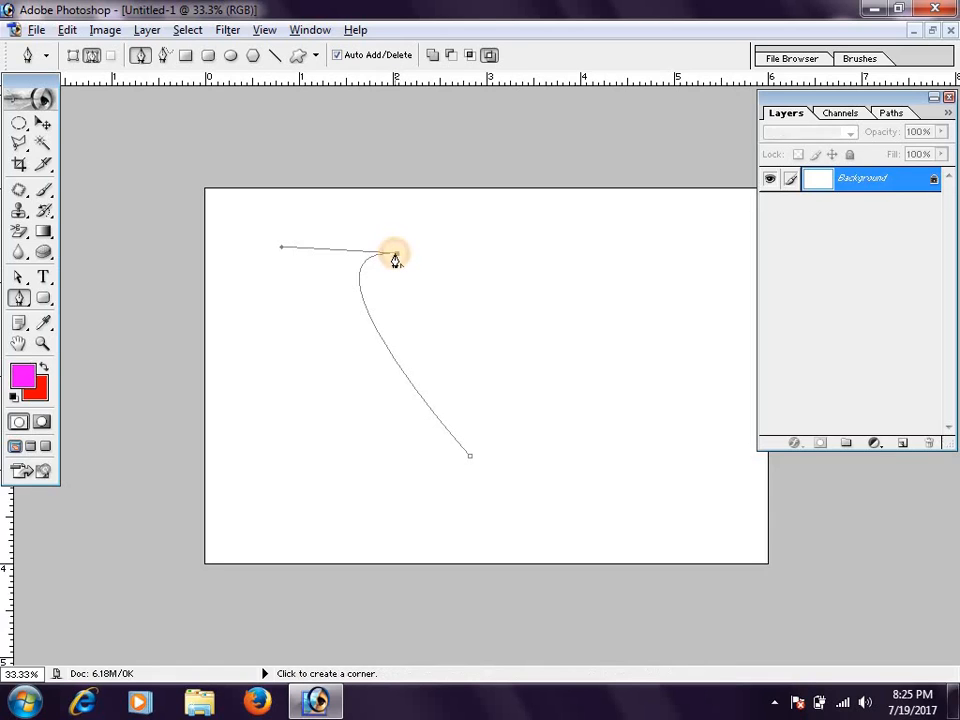
click(467, 309)
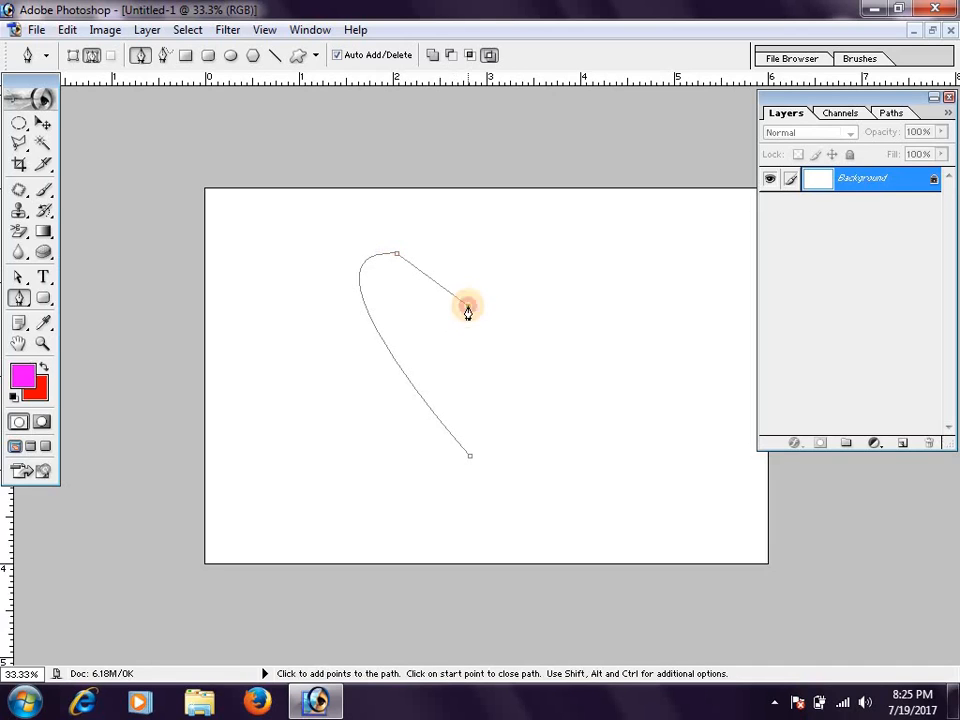
click(468, 306)
click(468, 306)
click(467, 309)
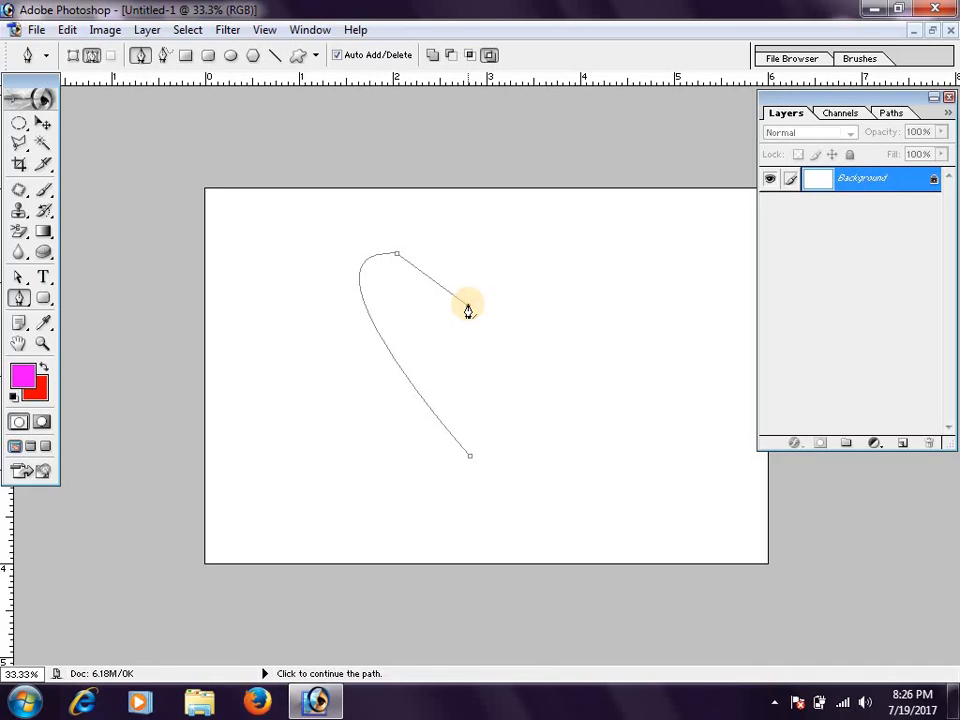
click(467, 308)
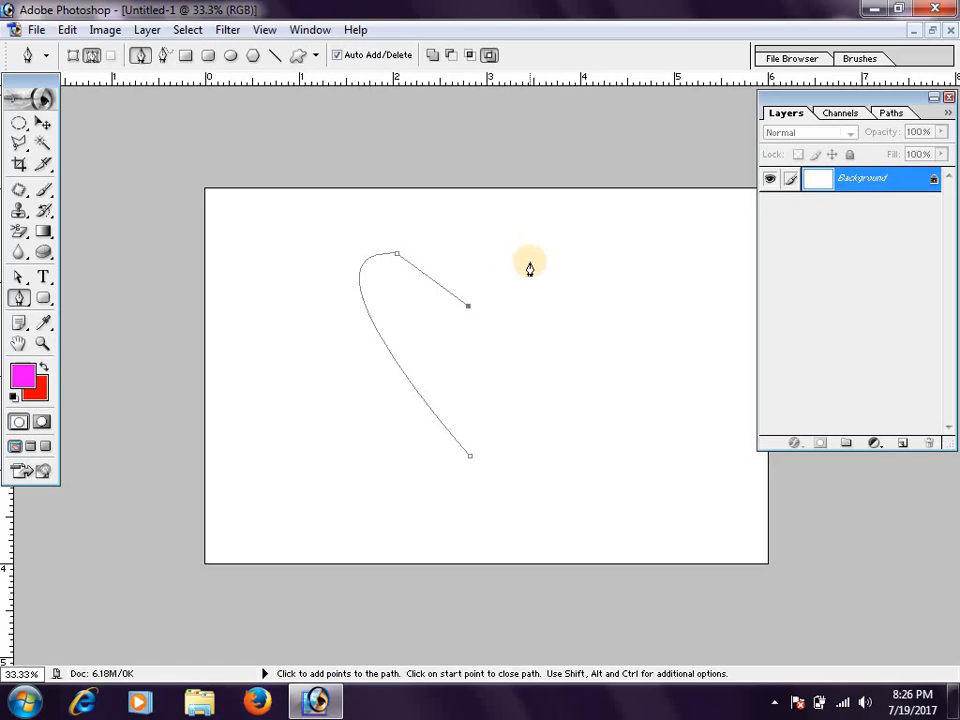
click(529, 266)
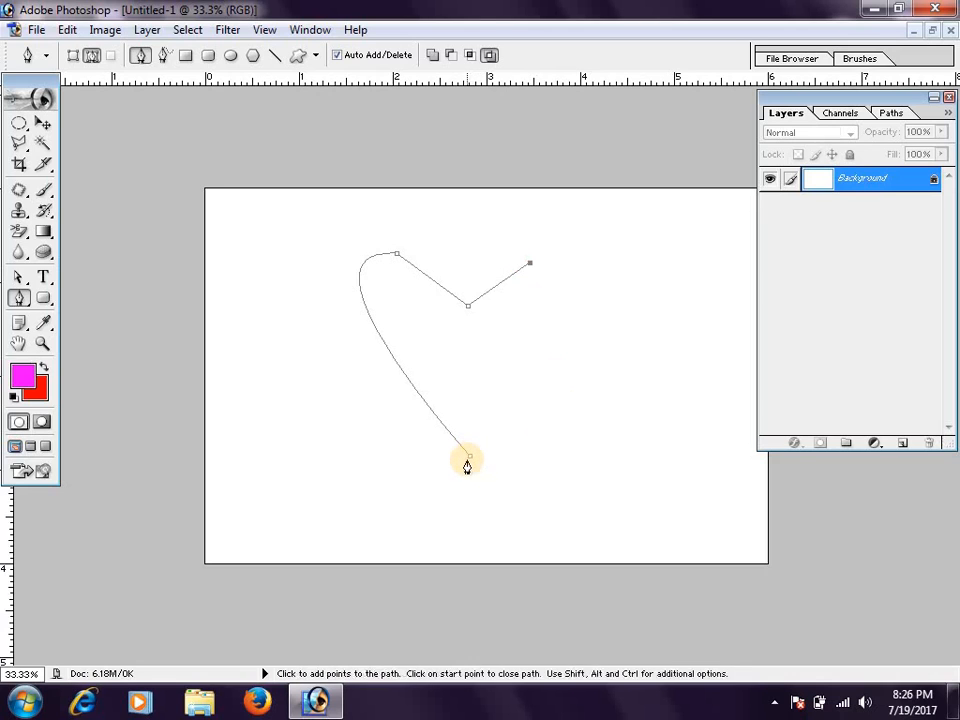
drag(470, 456, 260, 690)
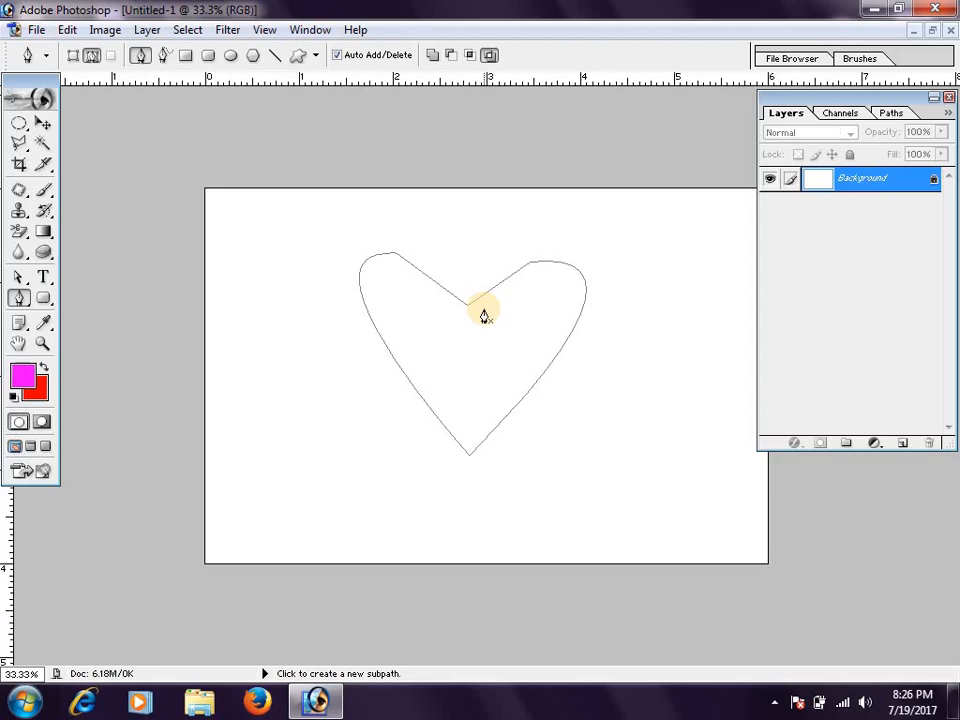
Convert the heart path to a selection and deselect it.
key(ctrl+Return)
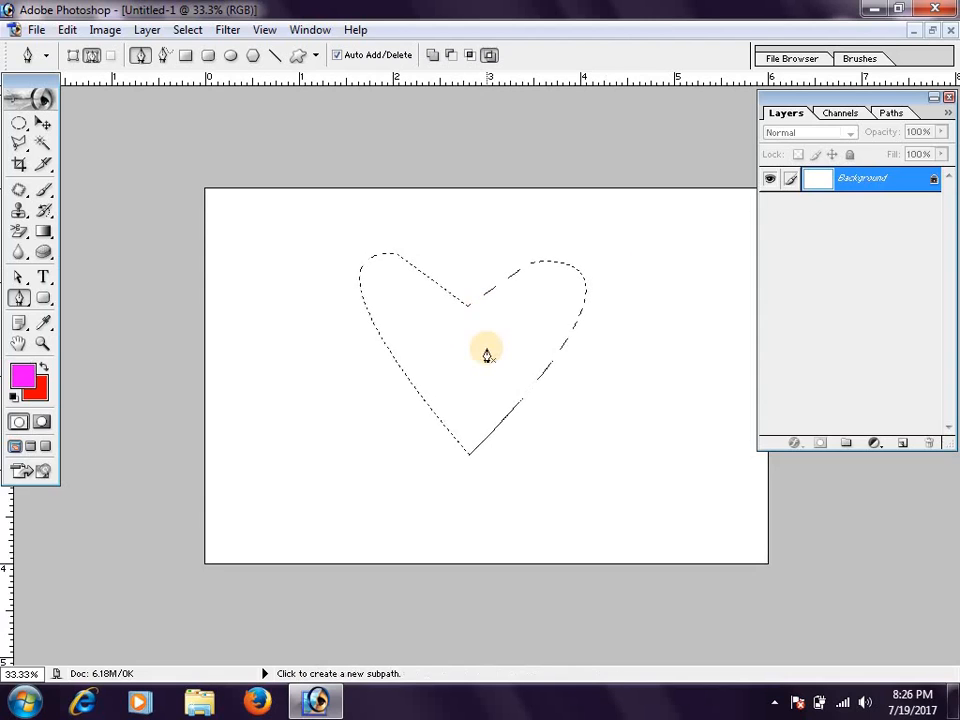
key(ctrl+d)
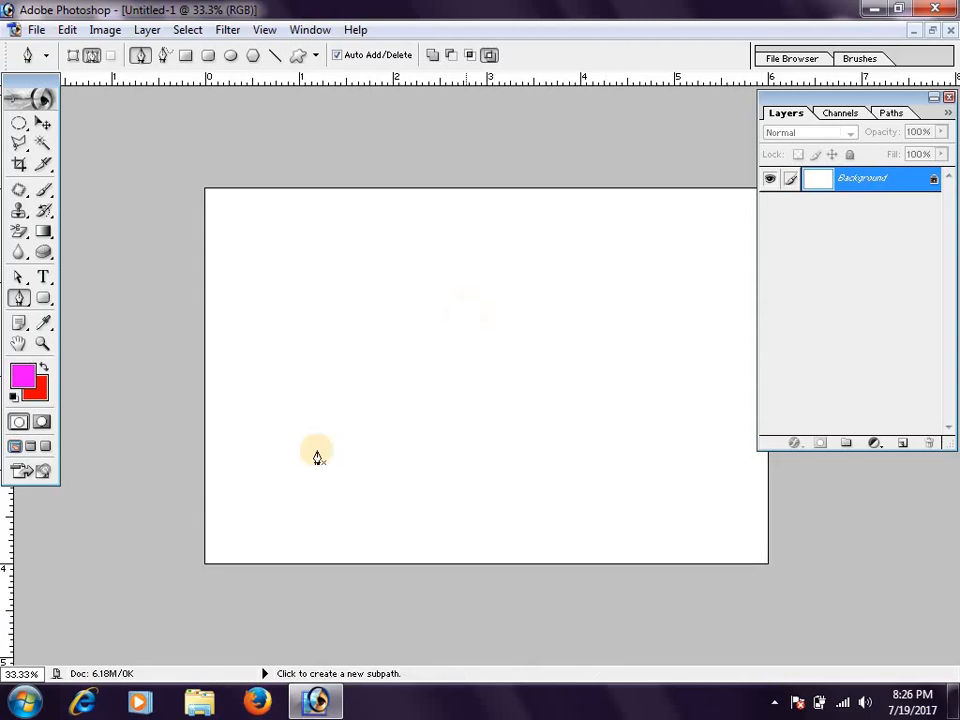
Draw a closed heart outline on the canvas with the Freeform Pen tool.
click(18, 298)
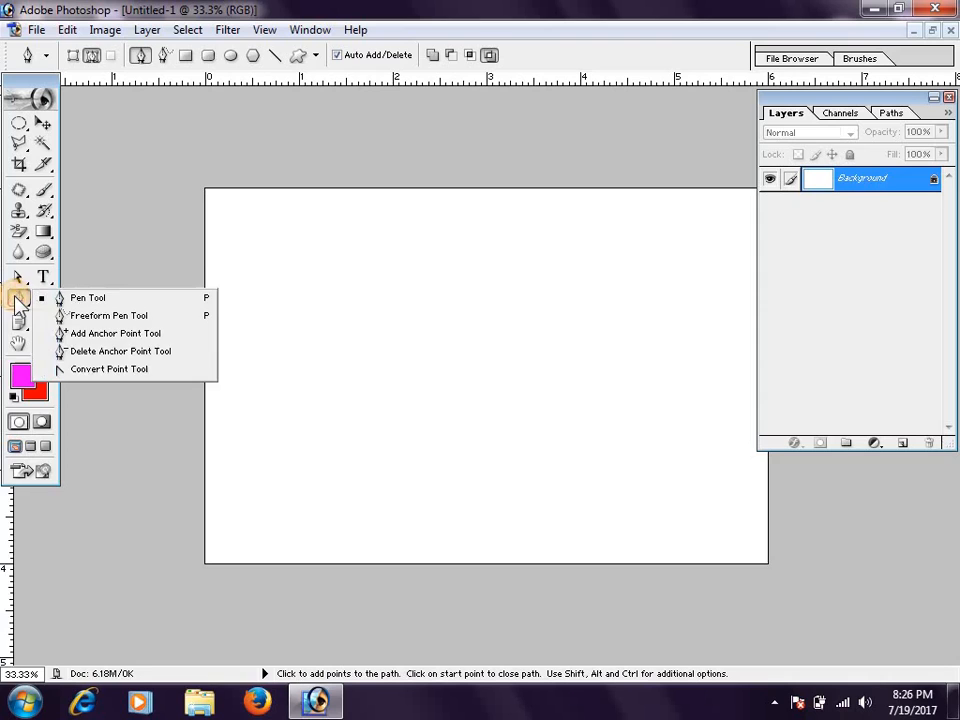
click(129, 316)
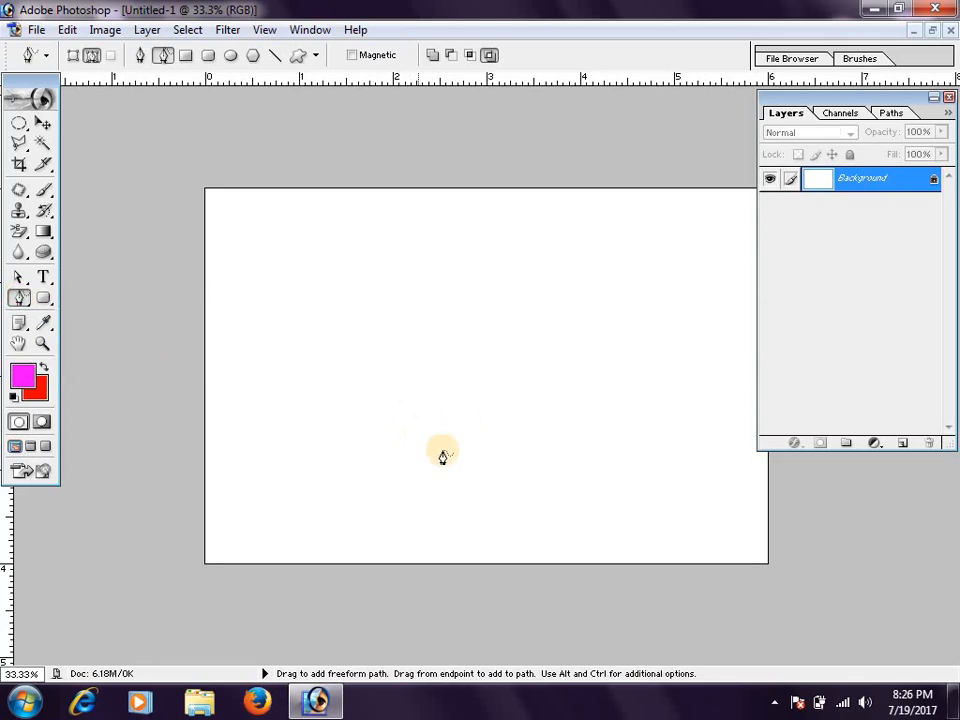
mouse_move(461, 436)
mouse_down()
mouse_move(402, 380)
mouse_move(352, 260)
mouse_move(409, 278)
mouse_move(451, 328)
mouse_move(466, 273)
mouse_move(490, 257)
mouse_move(544, 268)
mouse_move(546, 356)
mouse_move(474, 481)
mouse_move(461, 437)
mouse_up()
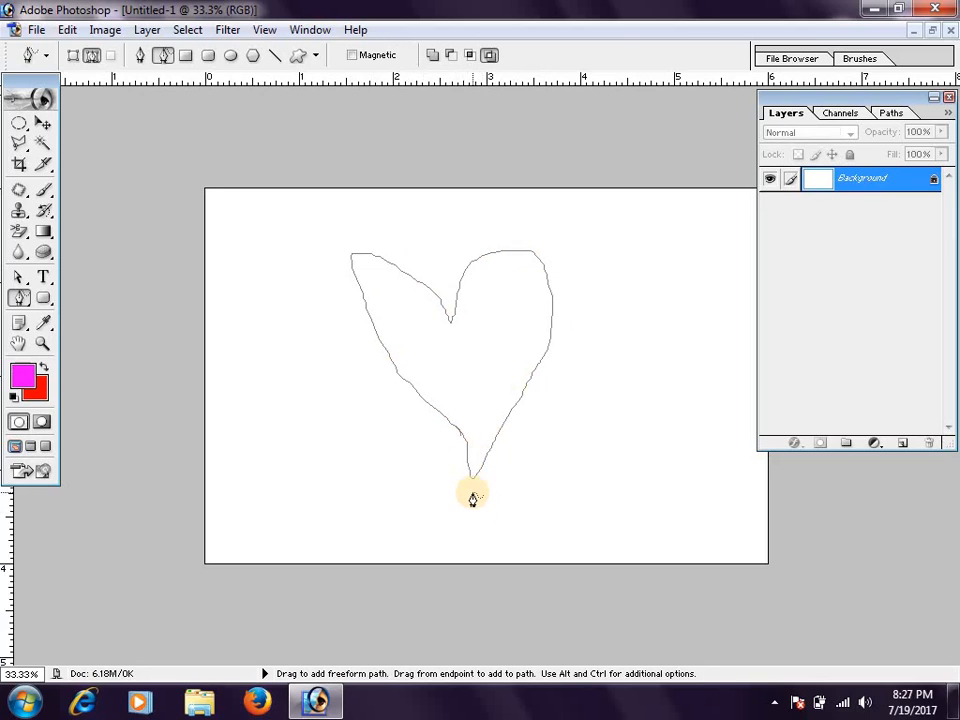
Delete several anchor points along the upper edge of the freeform heart's left lobe, and delete the whole path.
click(18, 277)
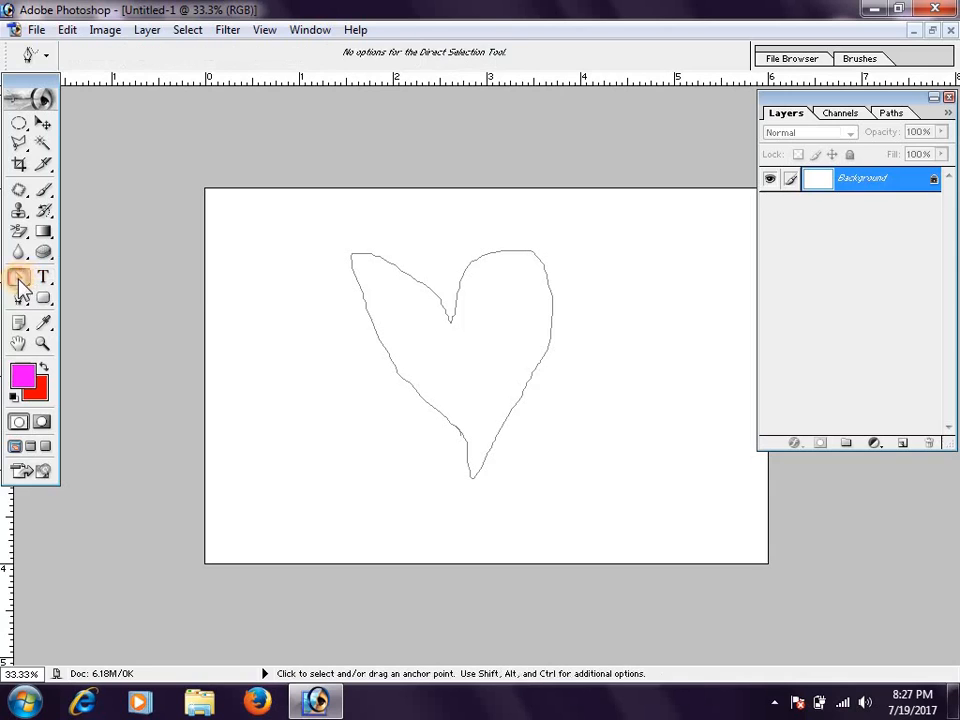
click(92, 296)
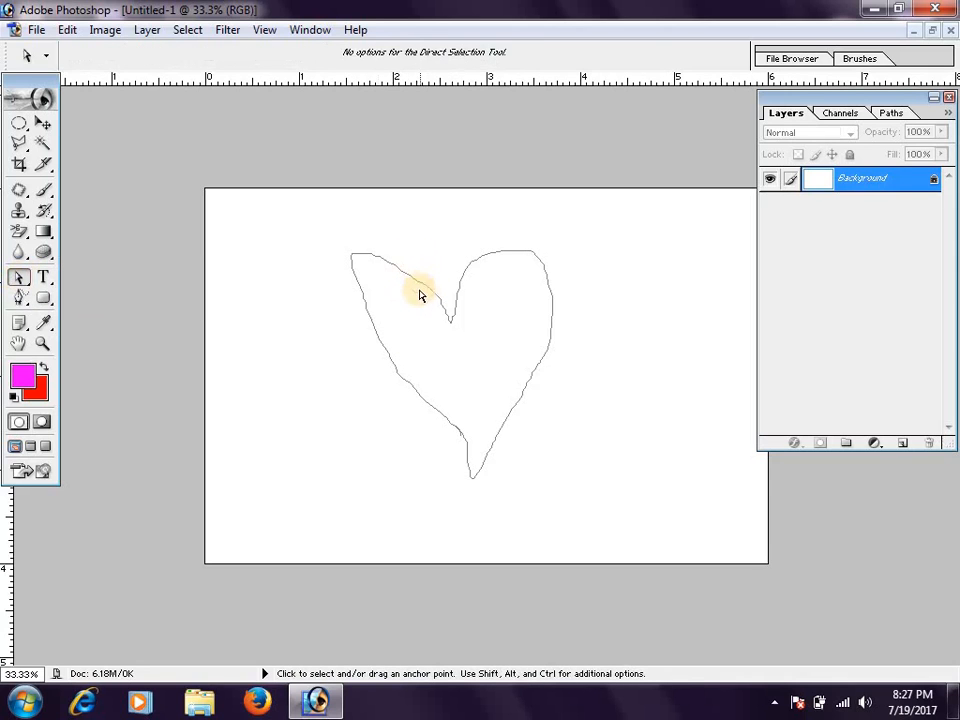
click(419, 282)
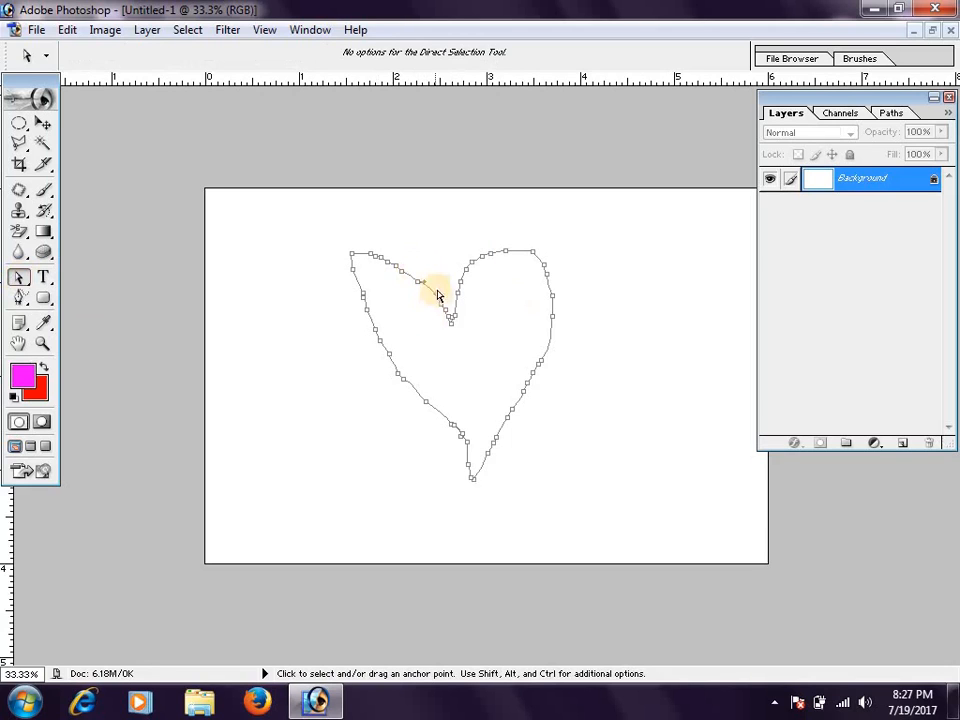
right_click(376, 259)
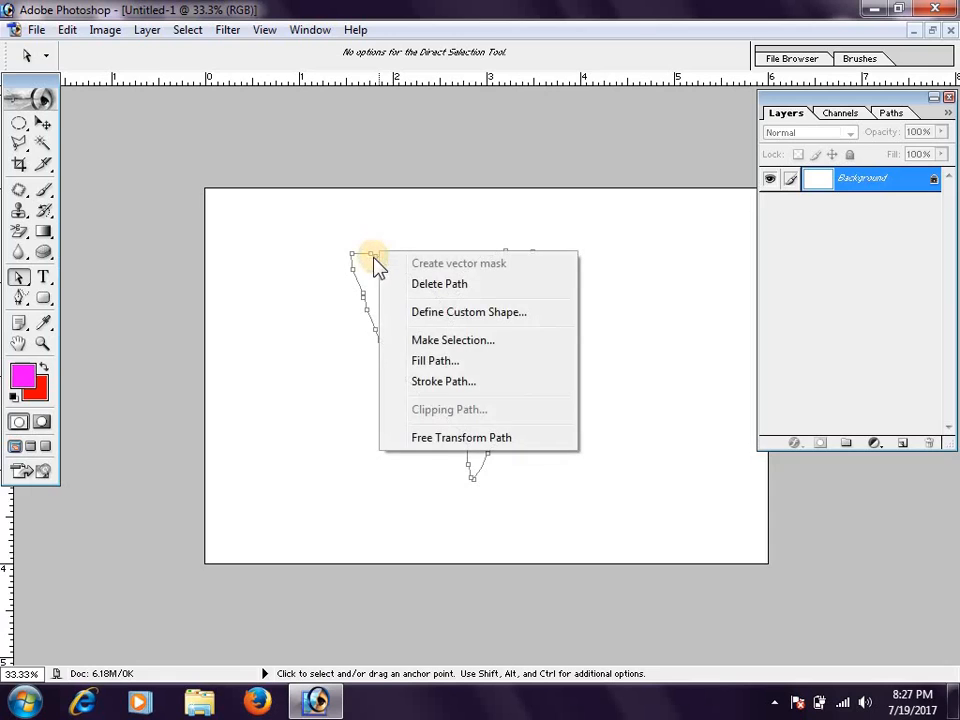
click(371, 258)
right_click(371, 258)
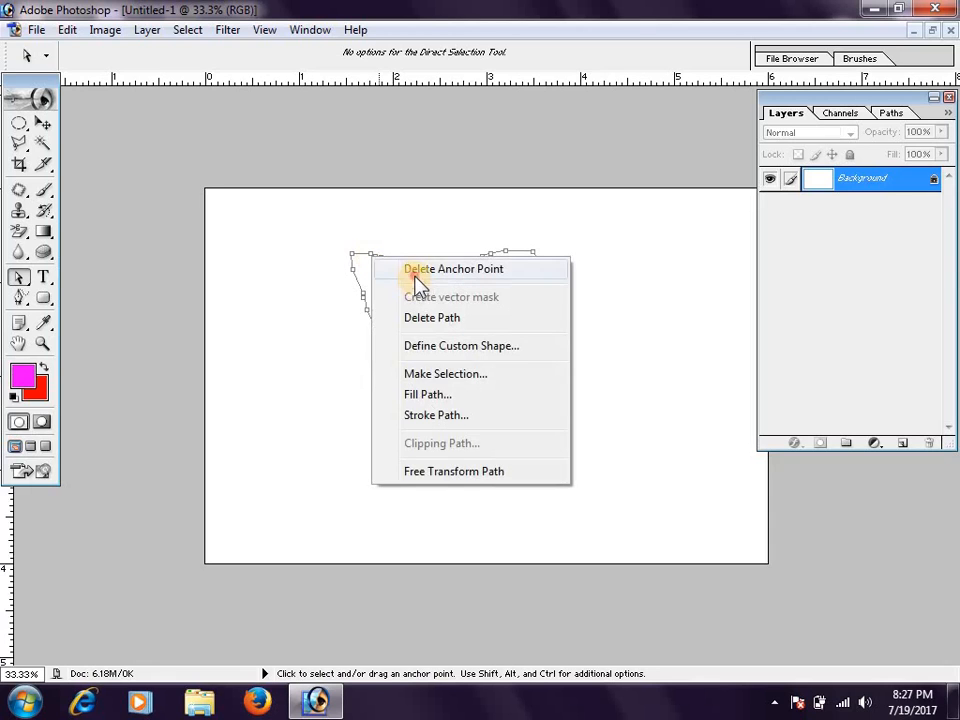
click(381, 264)
right_click(382, 264)
click(410, 274)
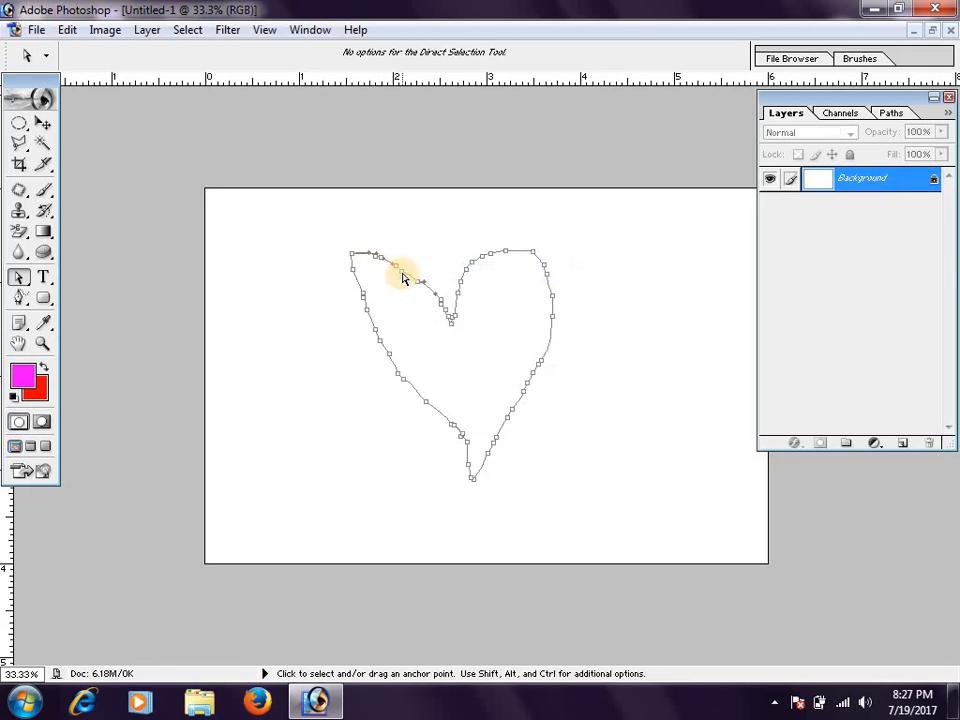
right_click(403, 275)
click(440, 290)
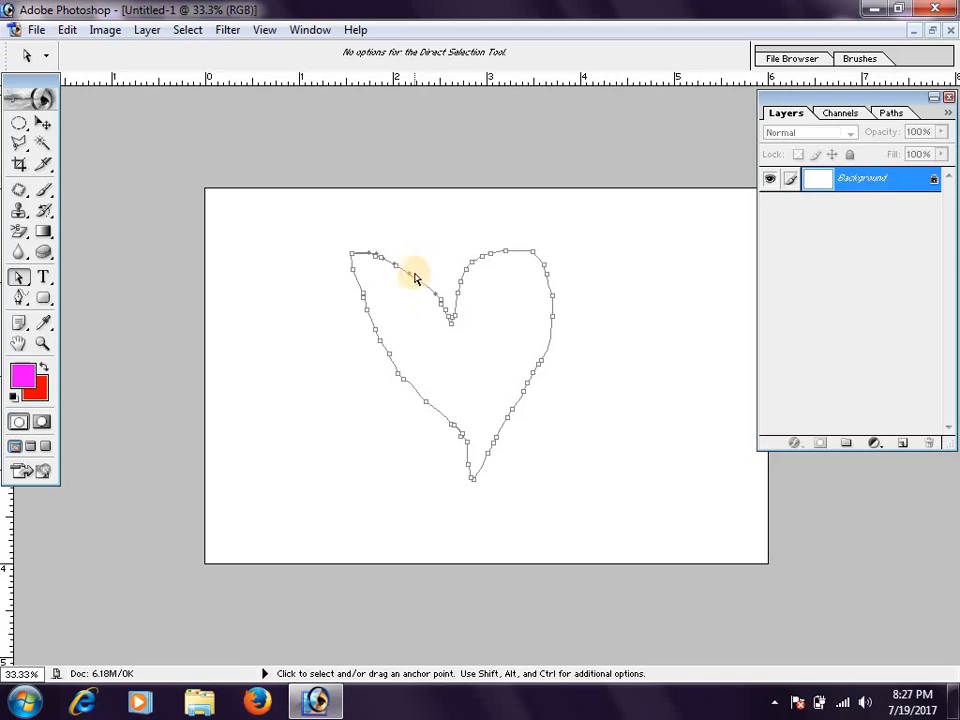
right_click(403, 272)
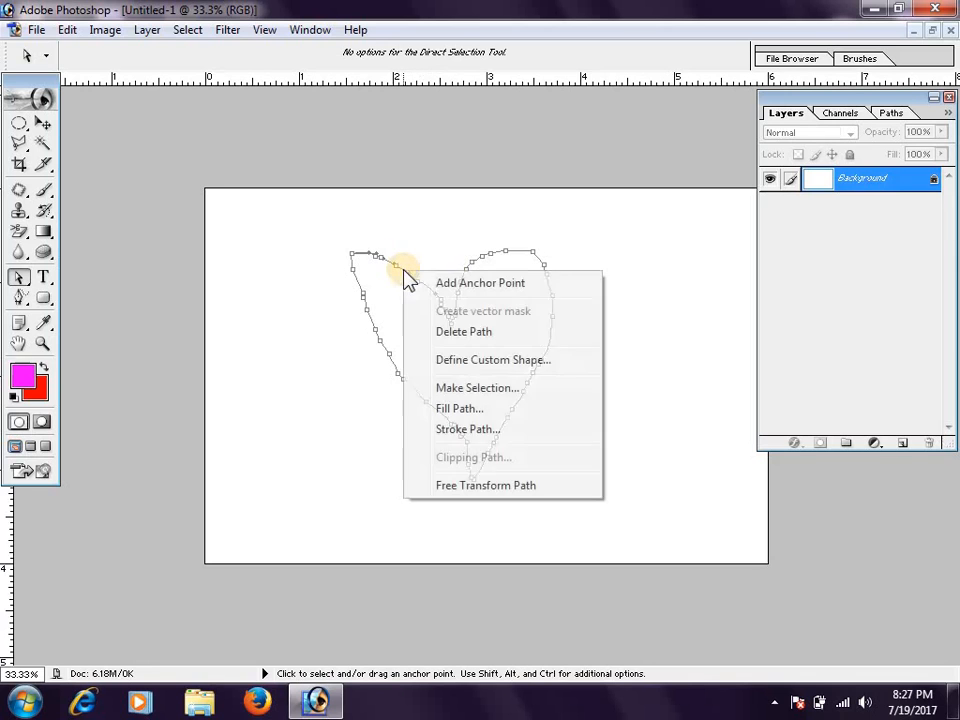
click(470, 331)
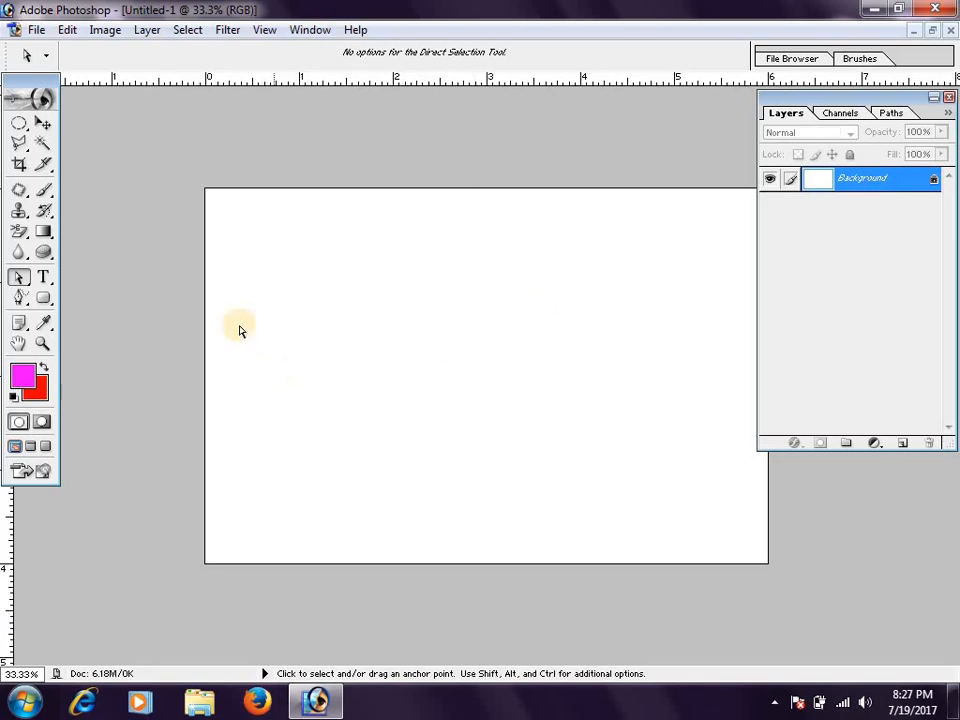
Draw a closed irregular path with the Pen tool, from a corner start point through six curved anchor points.
click(18, 300)
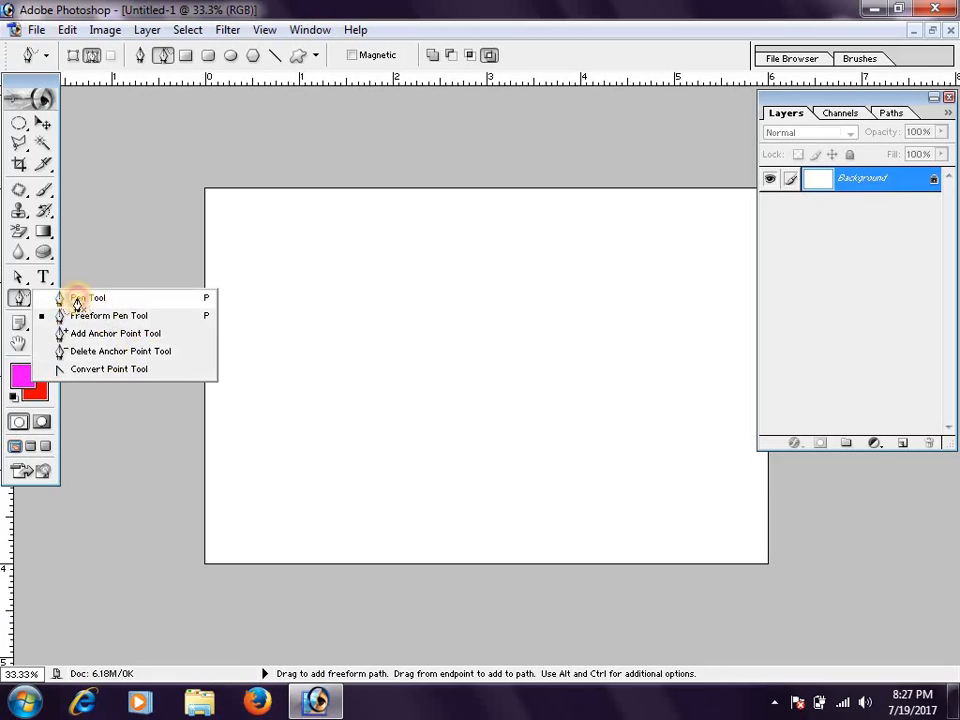
click(82, 300)
click(380, 450)
drag(338, 286, 427, 337)
drag(488, 289, 465, 366)
drag(622, 387, 542, 441)
drag(485, 487, 422, 444)
drag(424, 478, 429, 352)
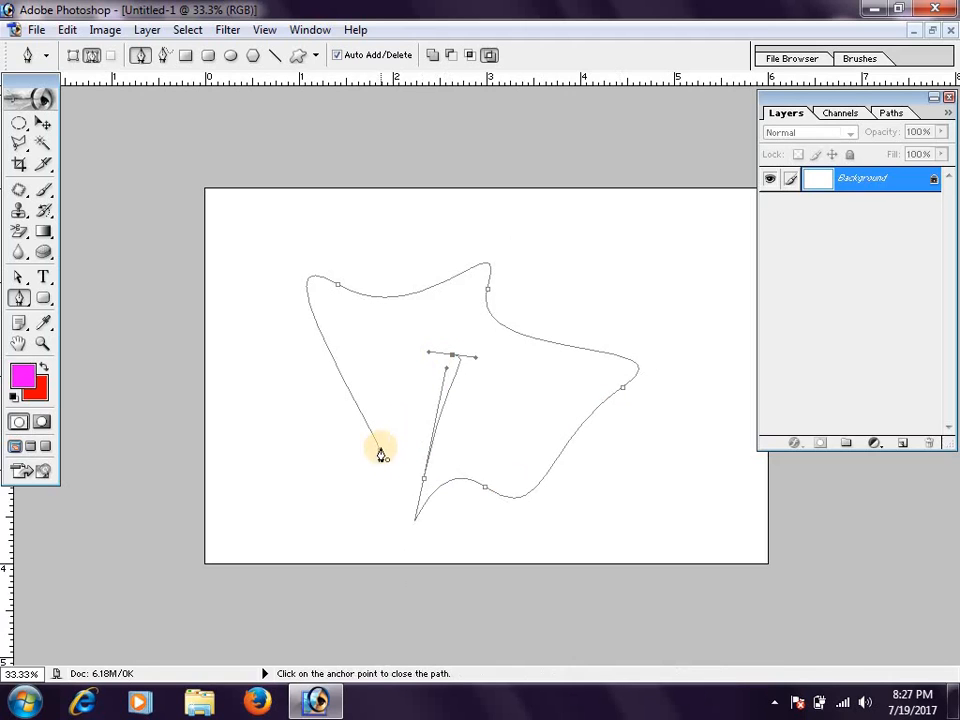
click(380, 452)
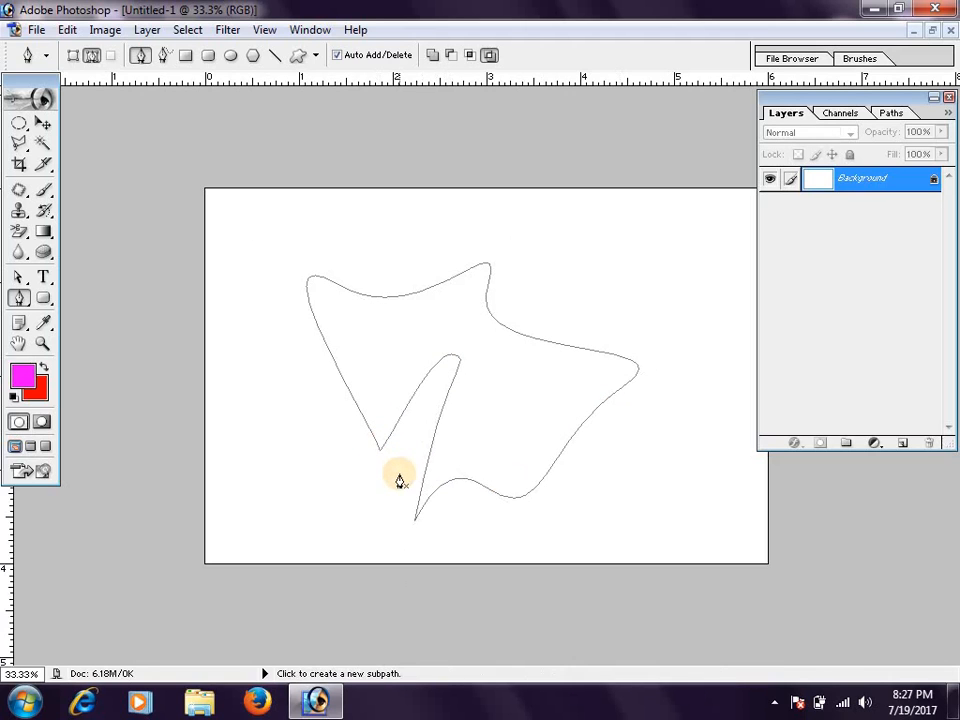
Undo the irregular path point by point until the canvas is empty.
key(ctrl+z)
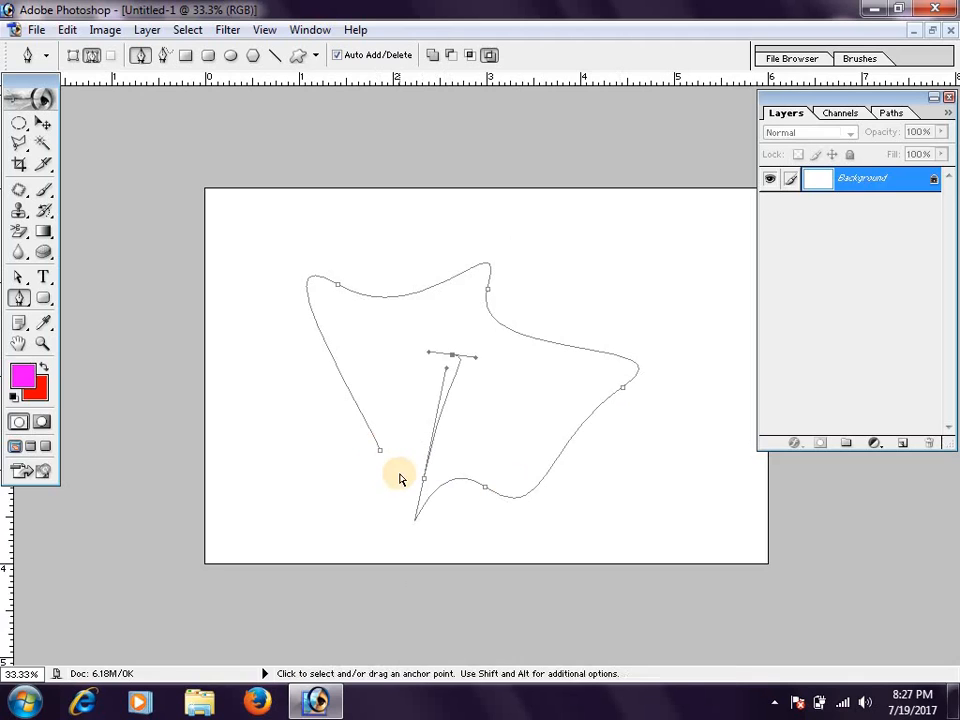
key(ctrl+alt+z)
key(ctrl+alt+z)
key(ctrl+alt+z)
key(ctrl+alt+z)
key(ctrl+alt+z)
key(ctrl+alt+z)
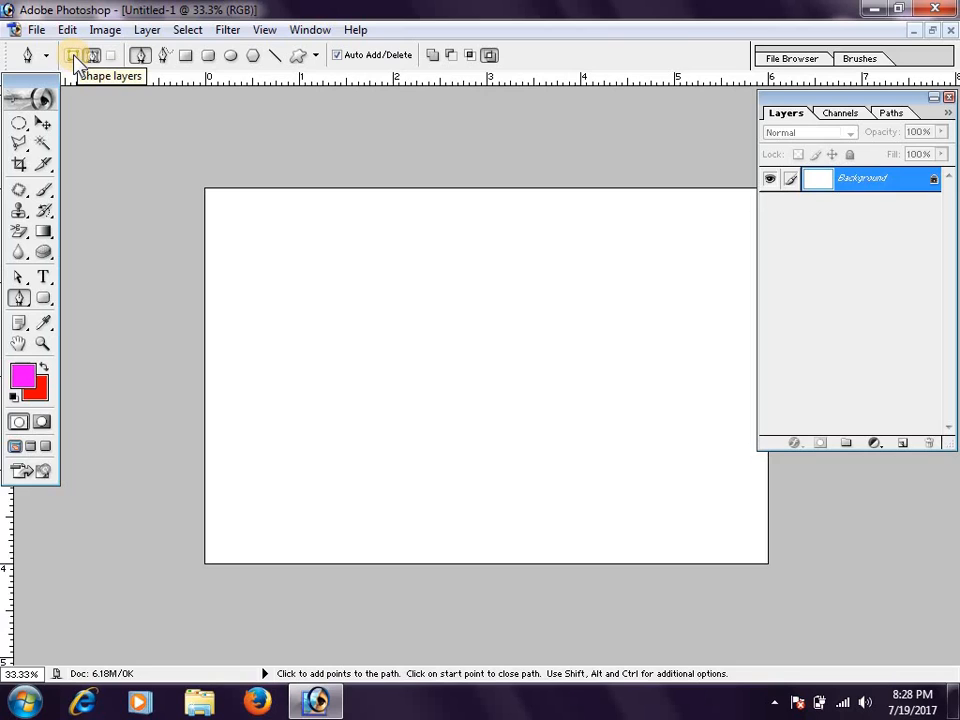
Start a magenta heart as a shape layer, with a bottom point, a curved left lobe without outgoing handle, and a curved notch point.
click(74, 57)
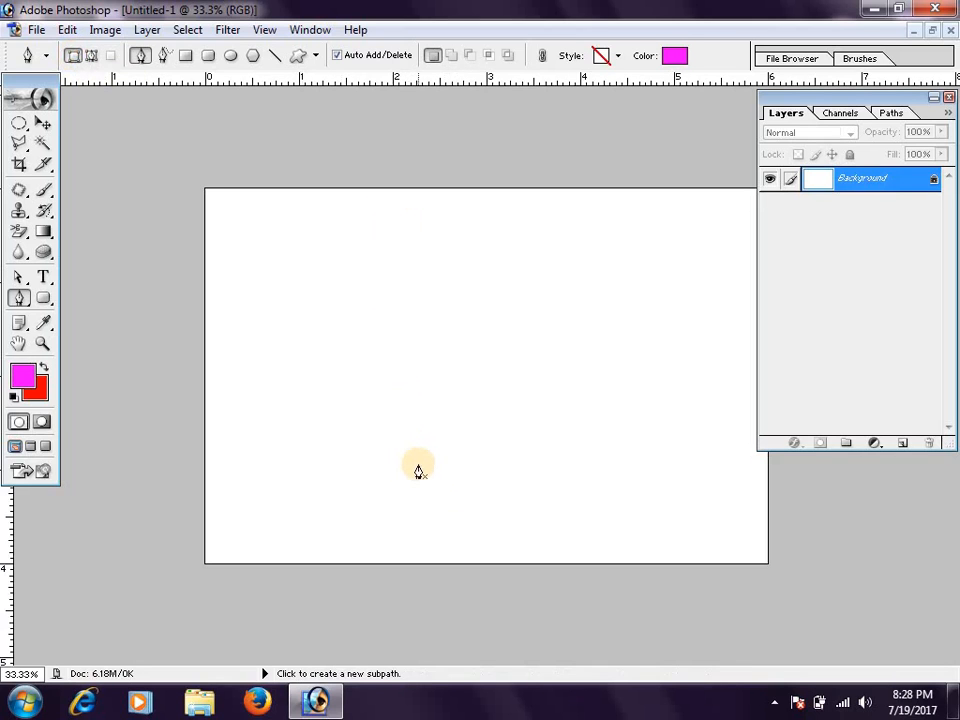
click(418, 468)
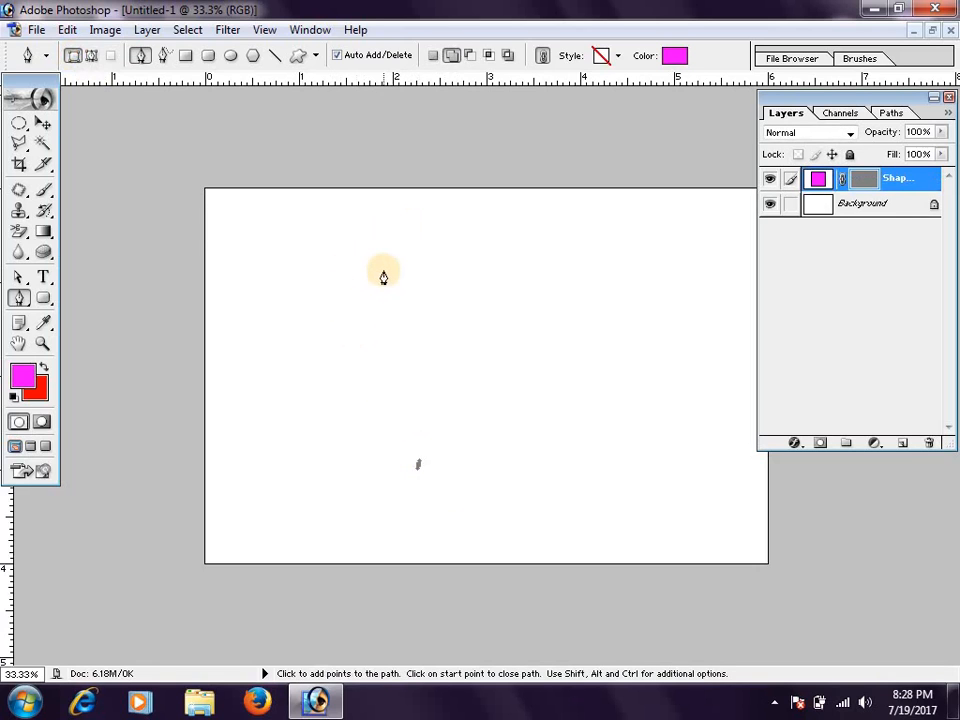
drag(383, 273, 486, 308)
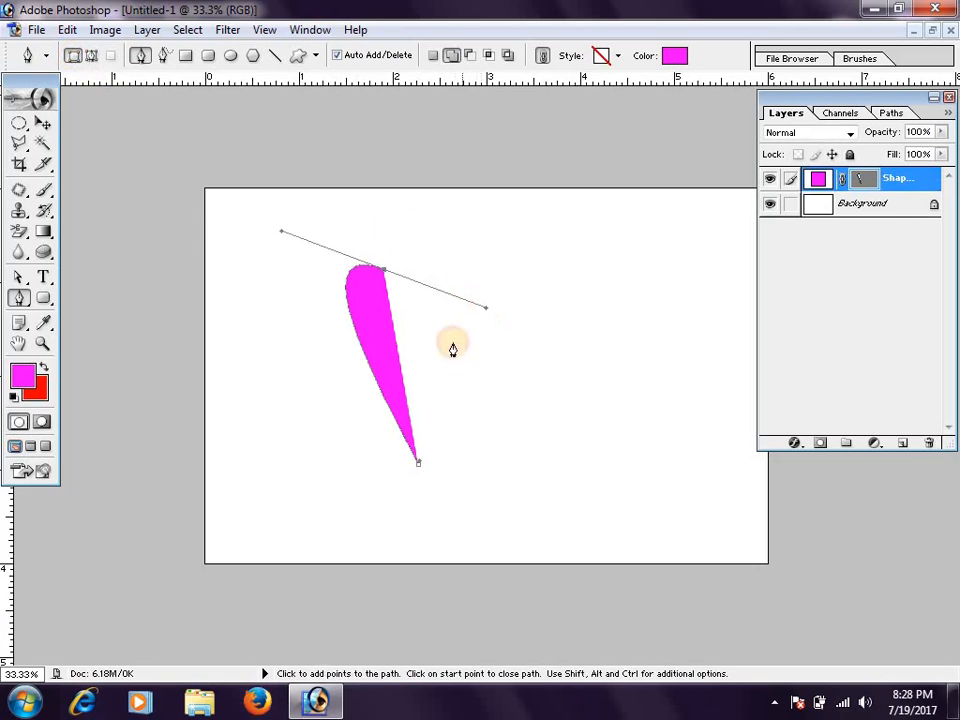
click(385, 274)
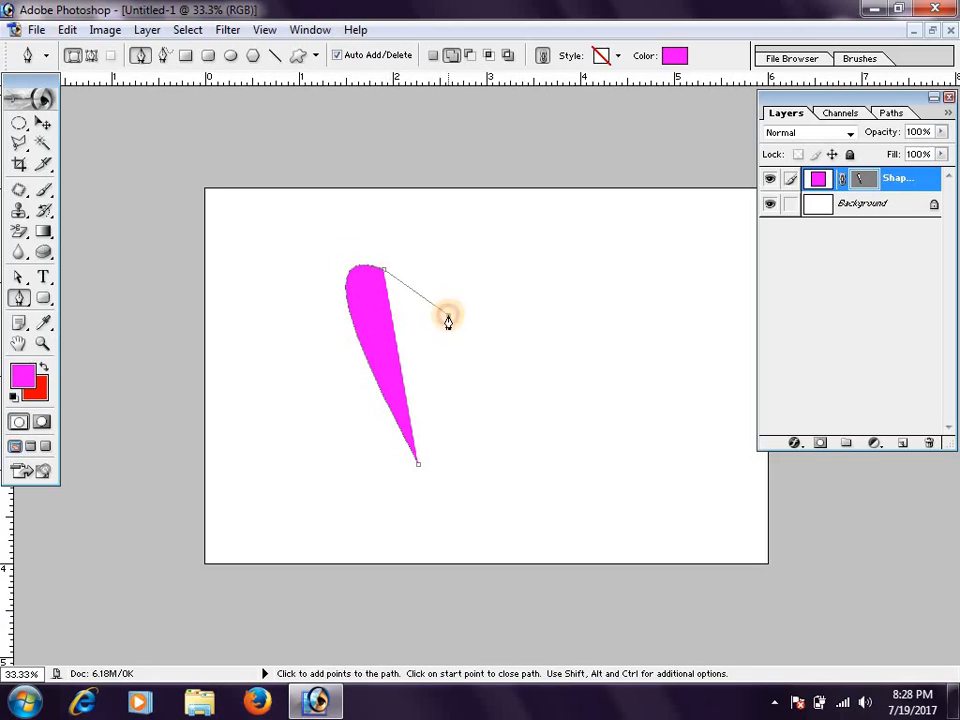
drag(449, 318, 465, 350)
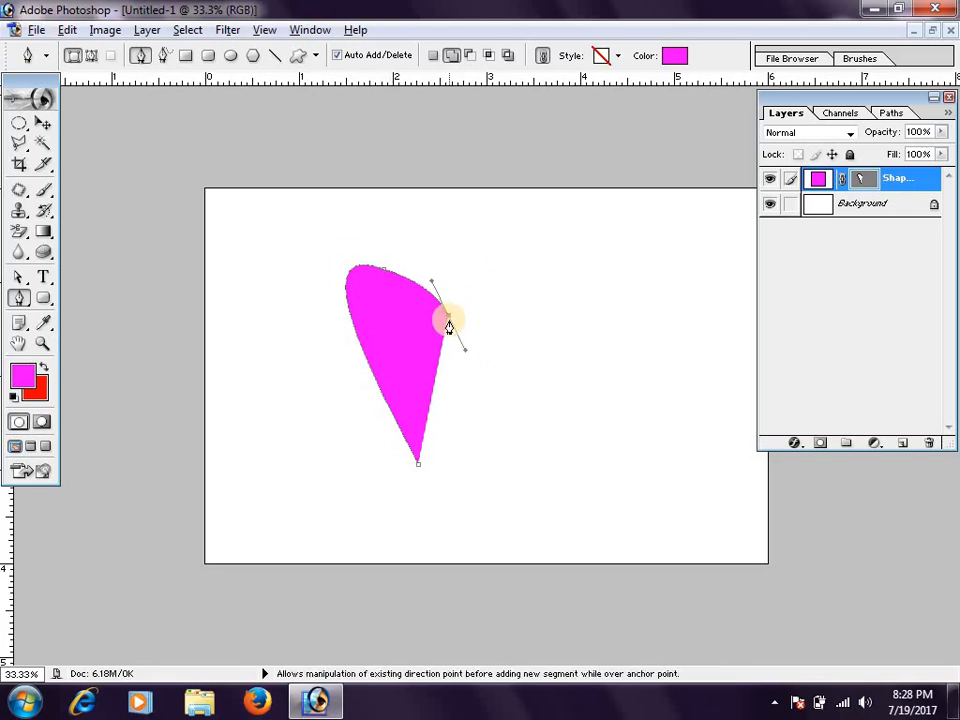
Remove the notch point's outgoing handle, add the curved right lobe, and close the heart shape at the bottom point.
click(448, 318)
click(505, 276)
drag(529, 278, 539, 282)
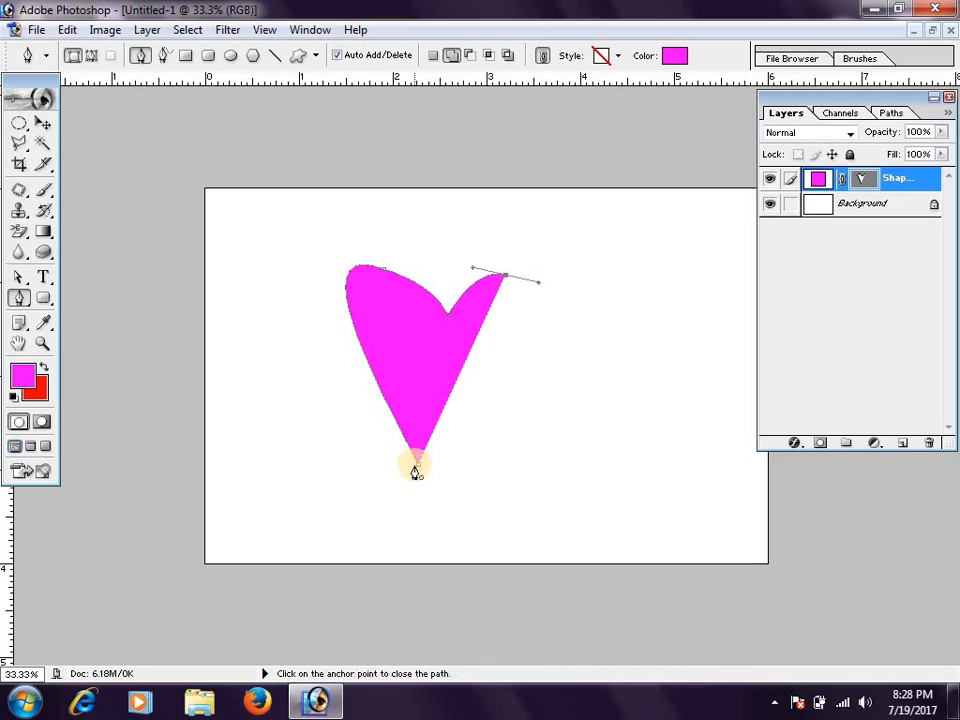
drag(419, 466, 361, 489)
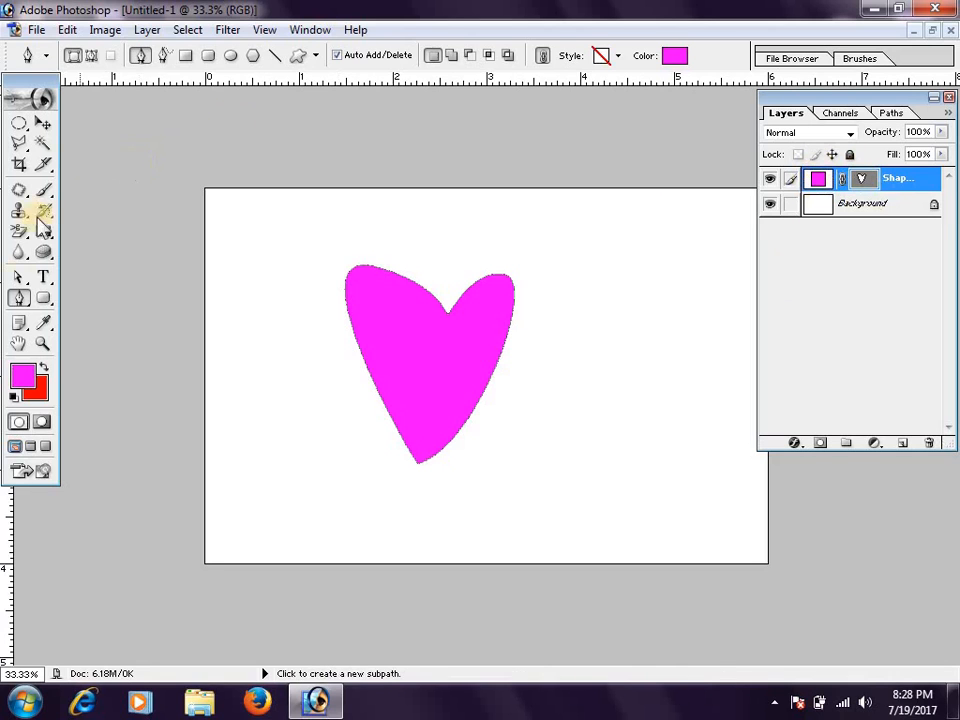
Move the heart shape to the right on the canvas with the Path Selection tool.
drag(446, 349, 603, 318)
click(19, 280)
click(20, 281)
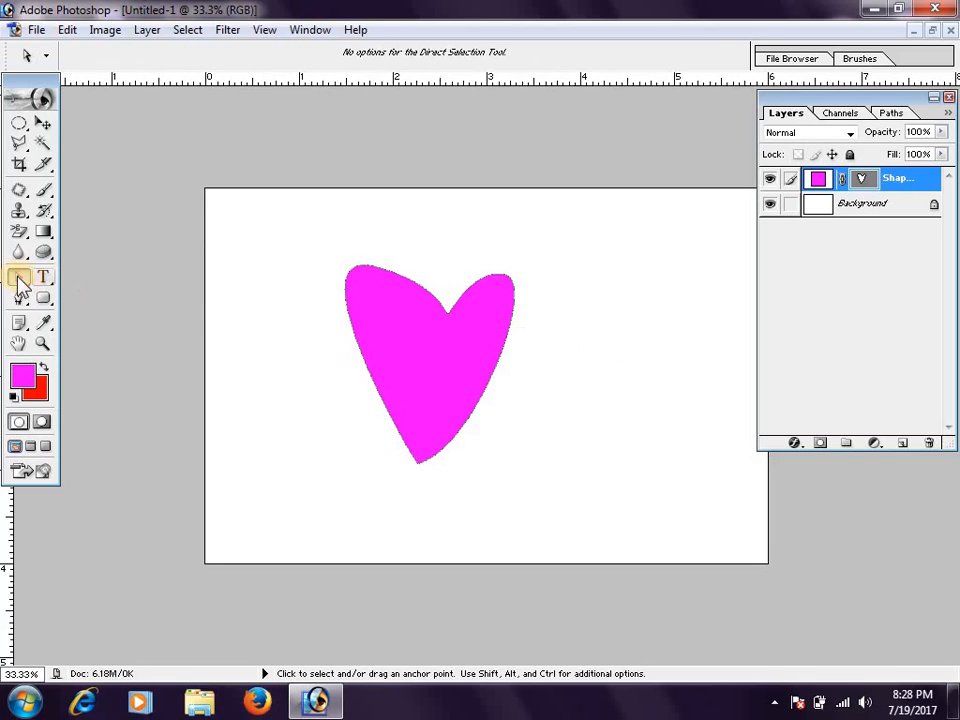
drag(22, 285, 105, 277)
drag(437, 324, 524, 357)
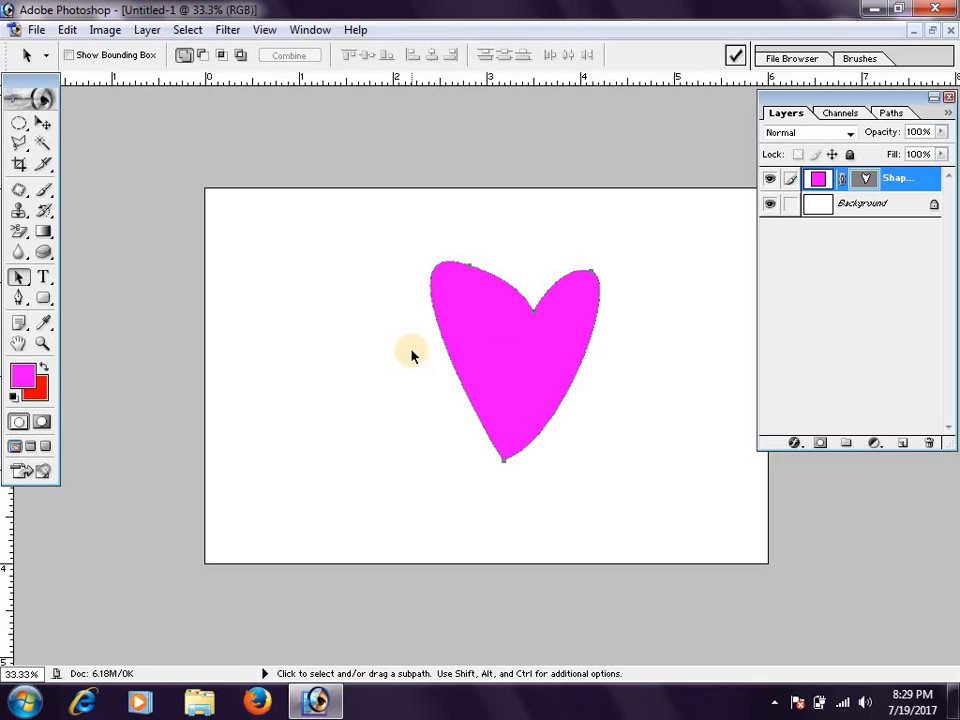
Delete the heart's shape layer, and set the Pen tool to draw paths instead of shape layers.
drag(18, 298, 90, 299)
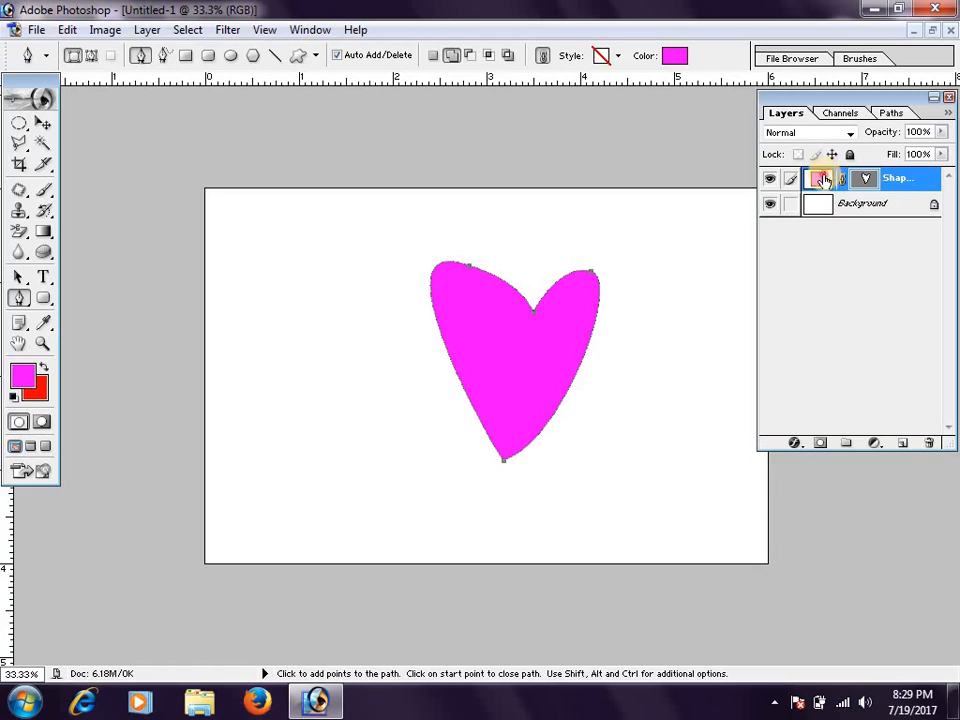
drag(820, 180, 930, 443)
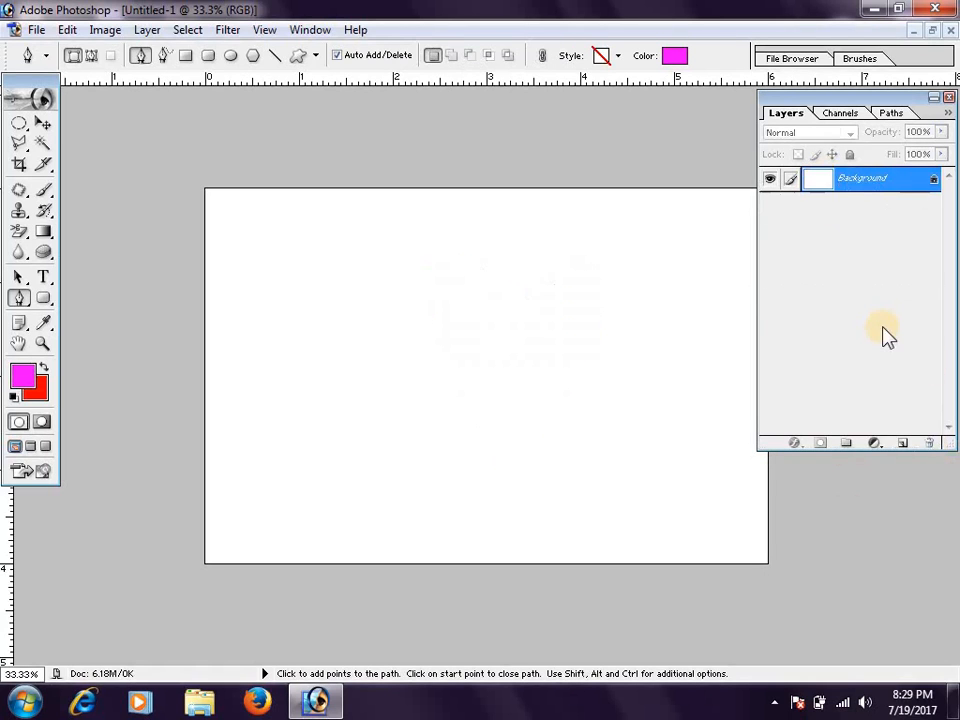
click(92, 56)
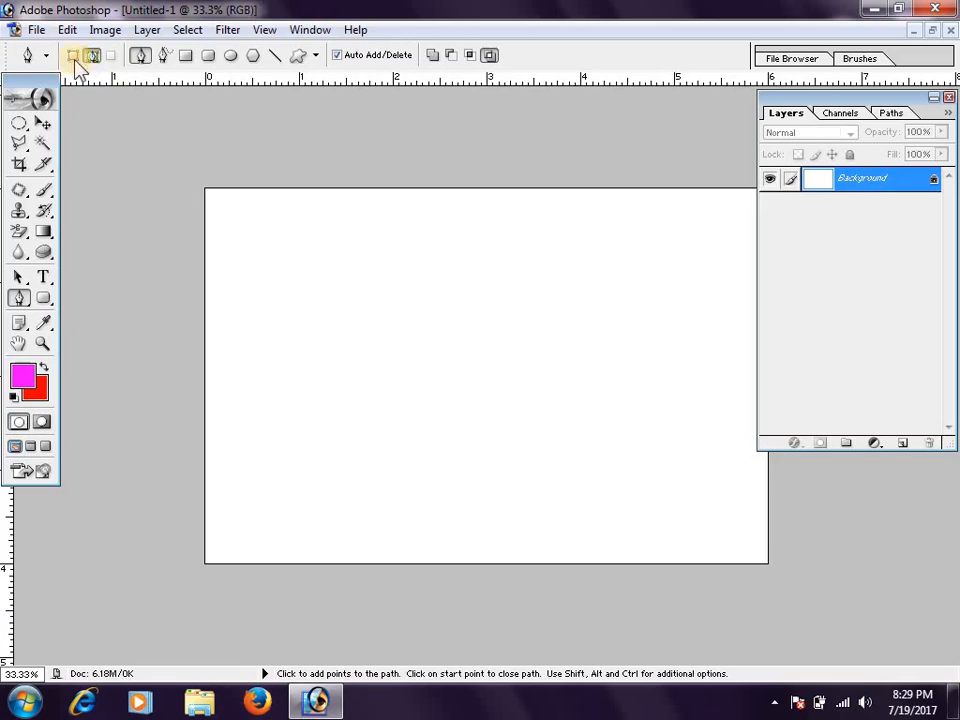
Draw a closed, roughly heart-shaped path with the Pen tool, with a curved left lobe, a straight notch segment and a rounded bottom.
click(18, 297)
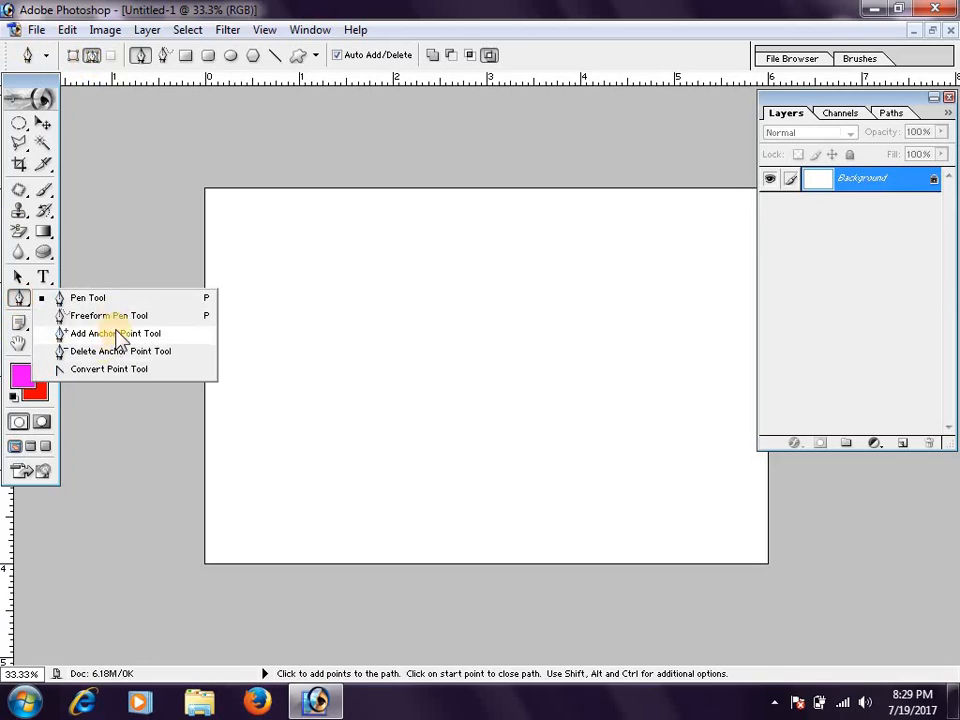
click(112, 299)
drag(392, 469, 383, 433)
drag(380, 272, 520, 298)
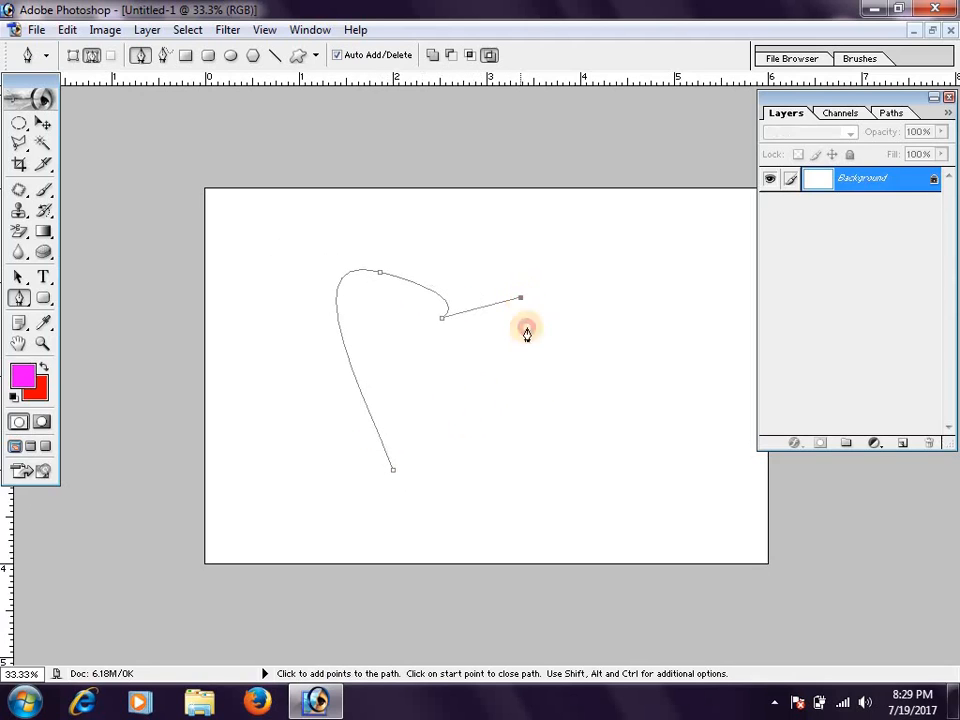
drag(449, 495, 384, 497)
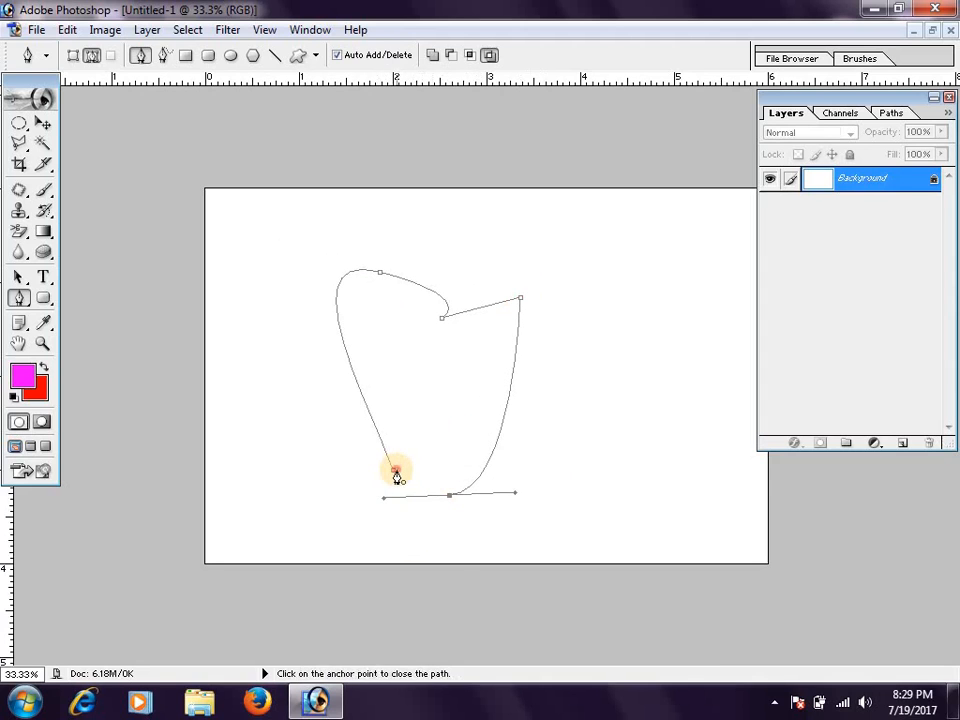
click(396, 473)
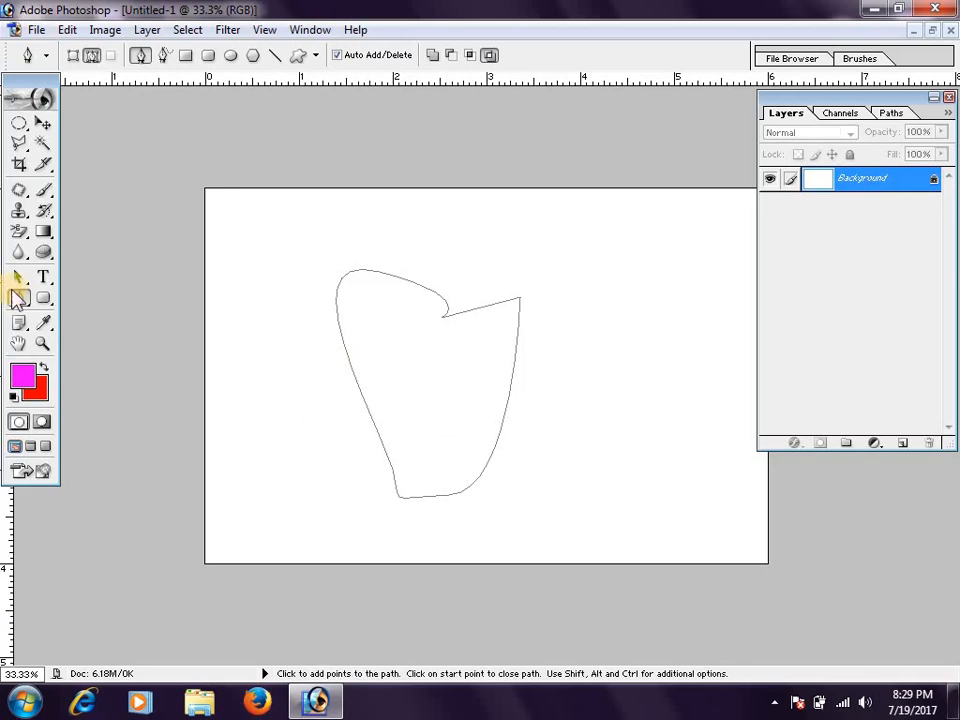
Add three anchor points to the path, one on its left side and two on its right side.
drag(22, 302, 101, 333)
click(338, 321)
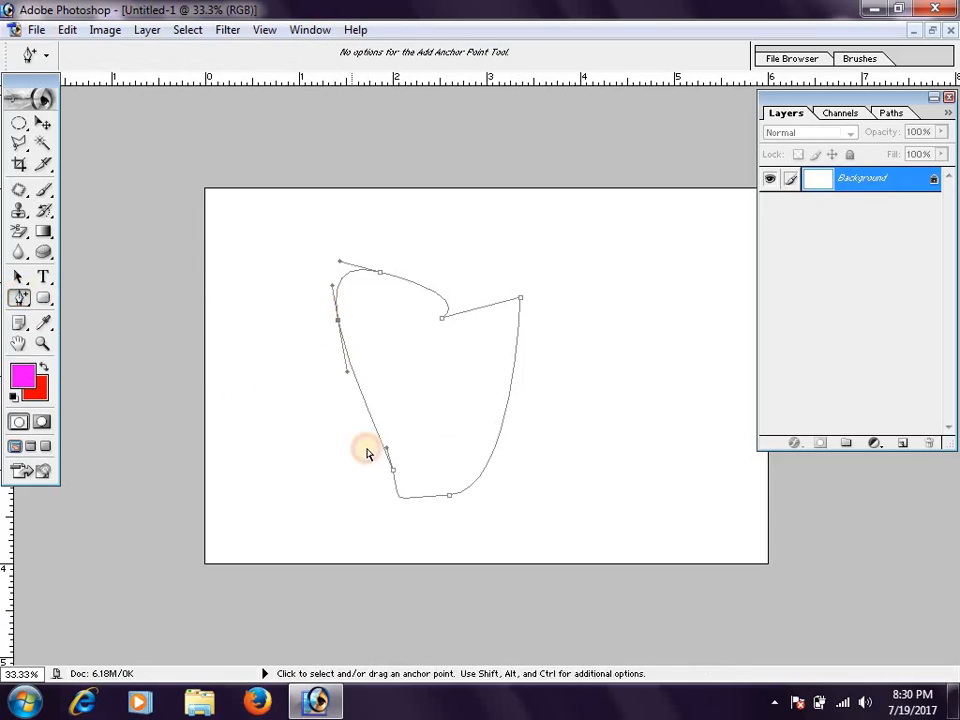
click(510, 395)
click(482, 472)
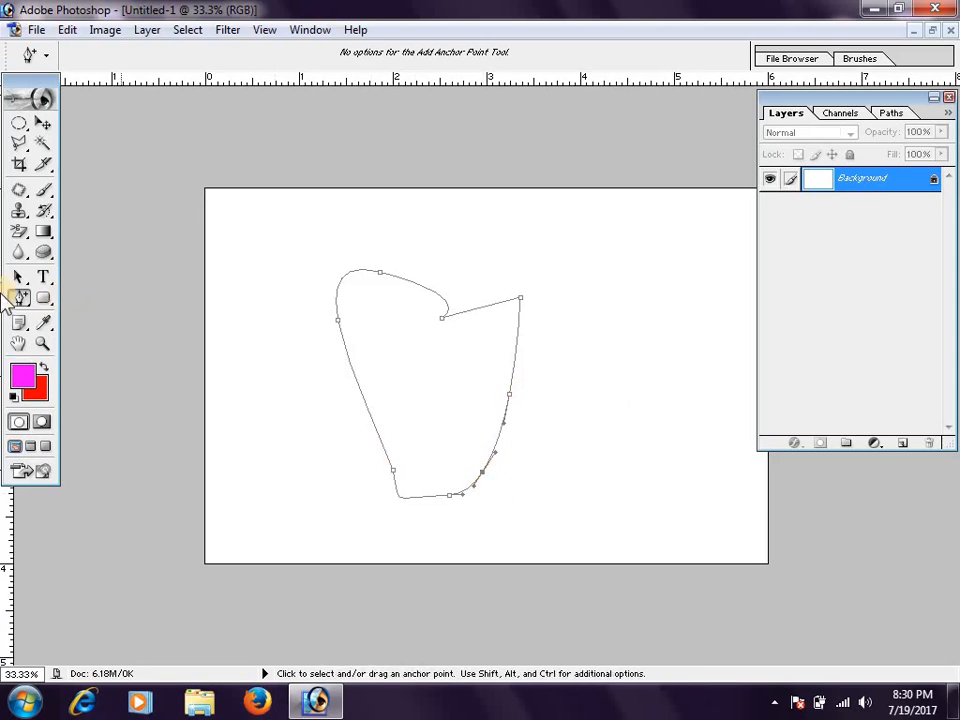
Delete four anchor points from the path: one on its left side, two on its right side and one at its bottom right.
drag(30, 297, 77, 350)
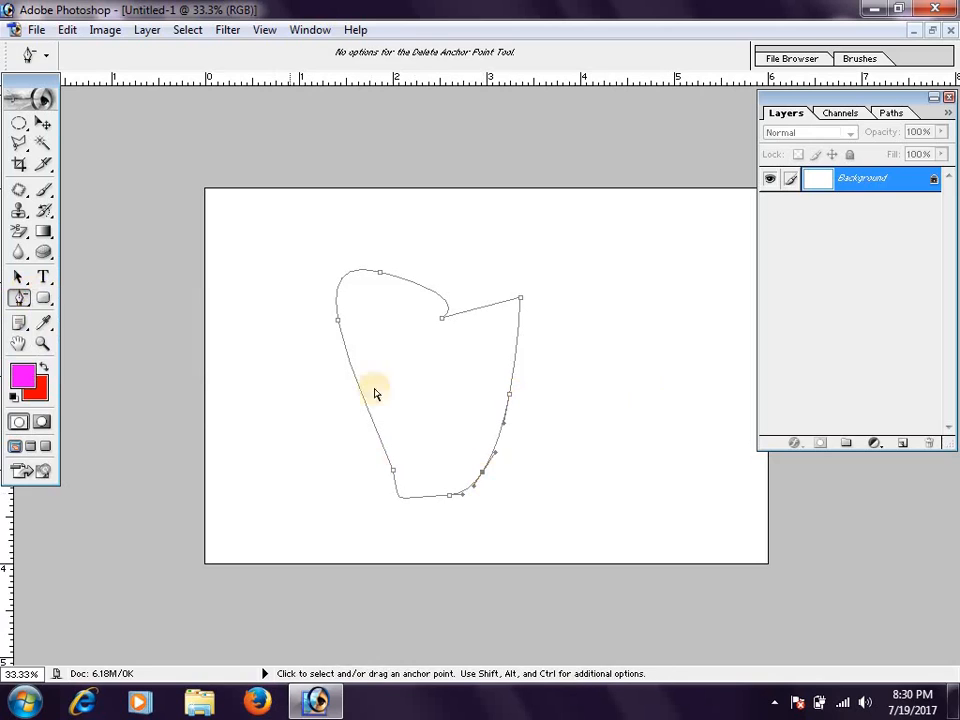
click(338, 323)
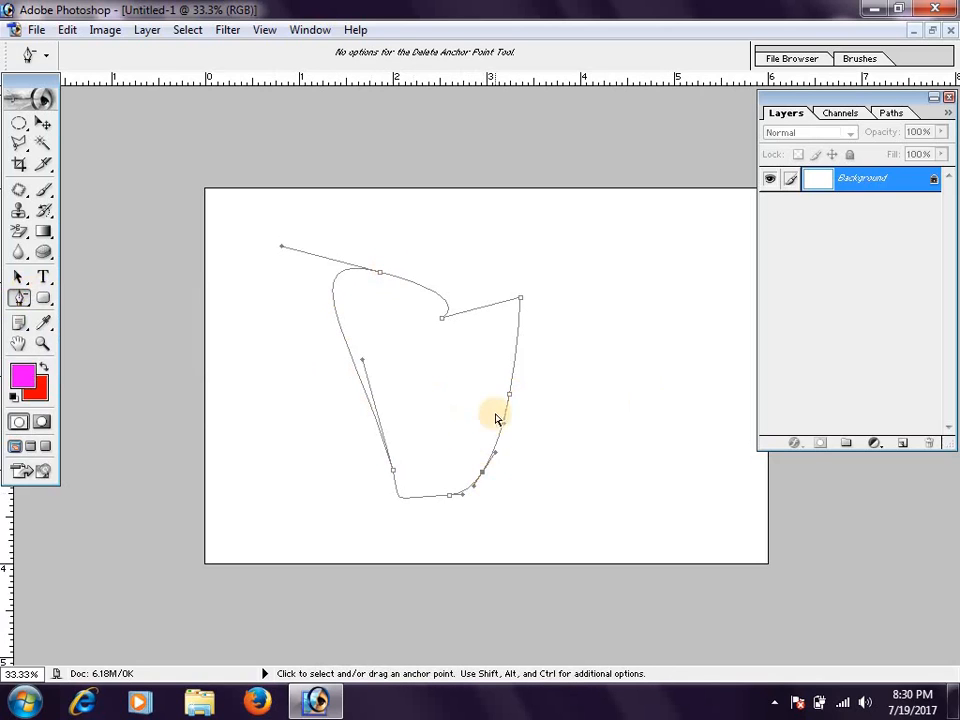
click(509, 395)
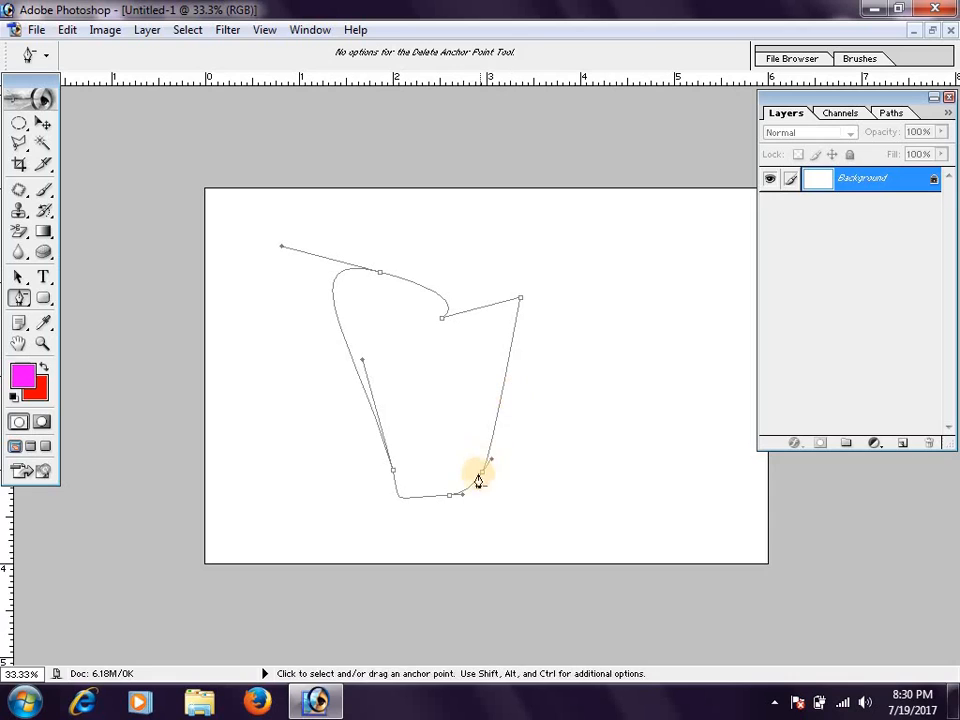
click(483, 473)
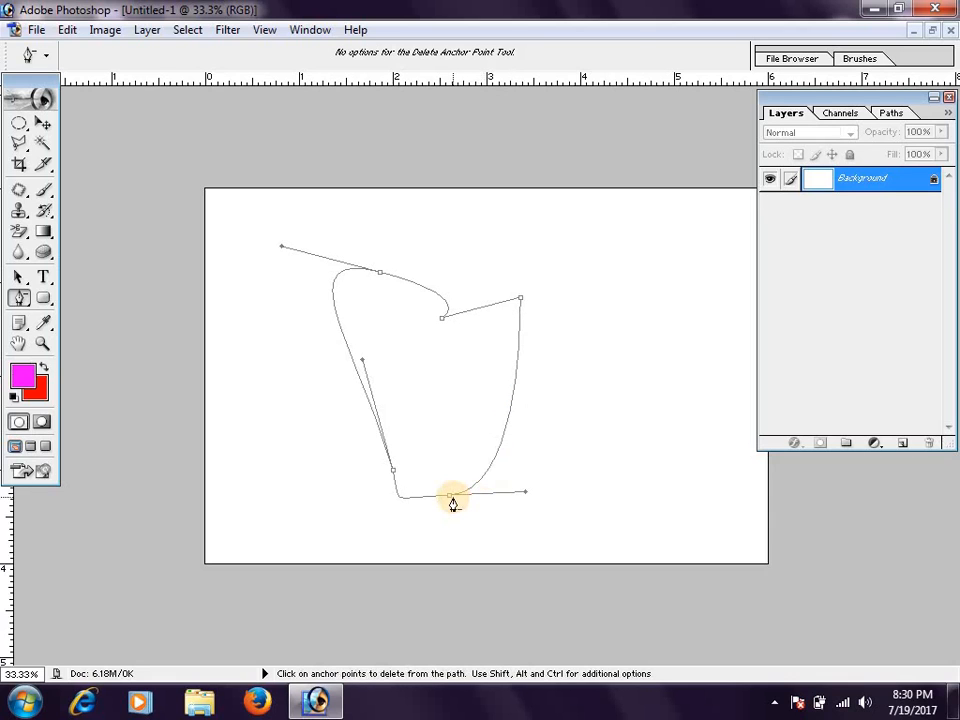
click(452, 500)
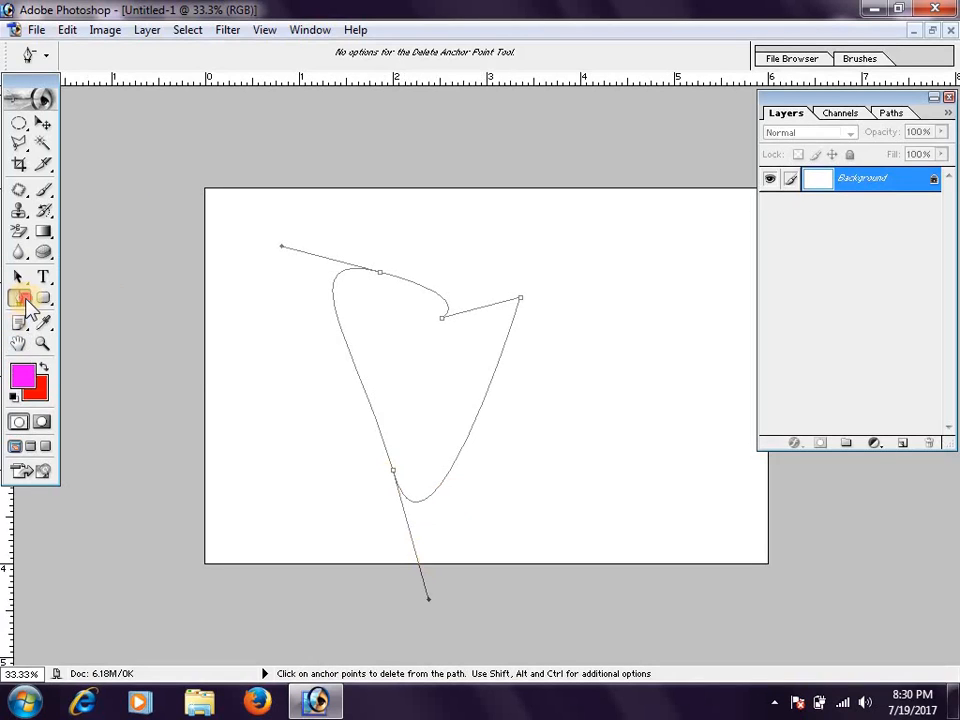
Reshape the right corner, left lobe and notch points into smooth curves with the Convert Point tool.
click(22, 298)
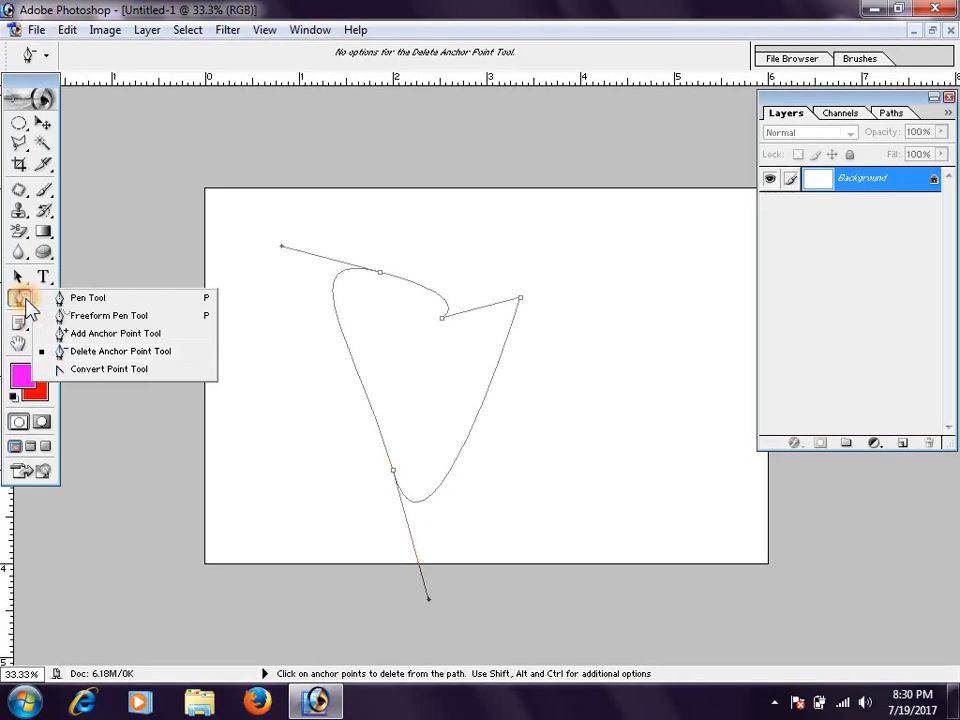
click(137, 372)
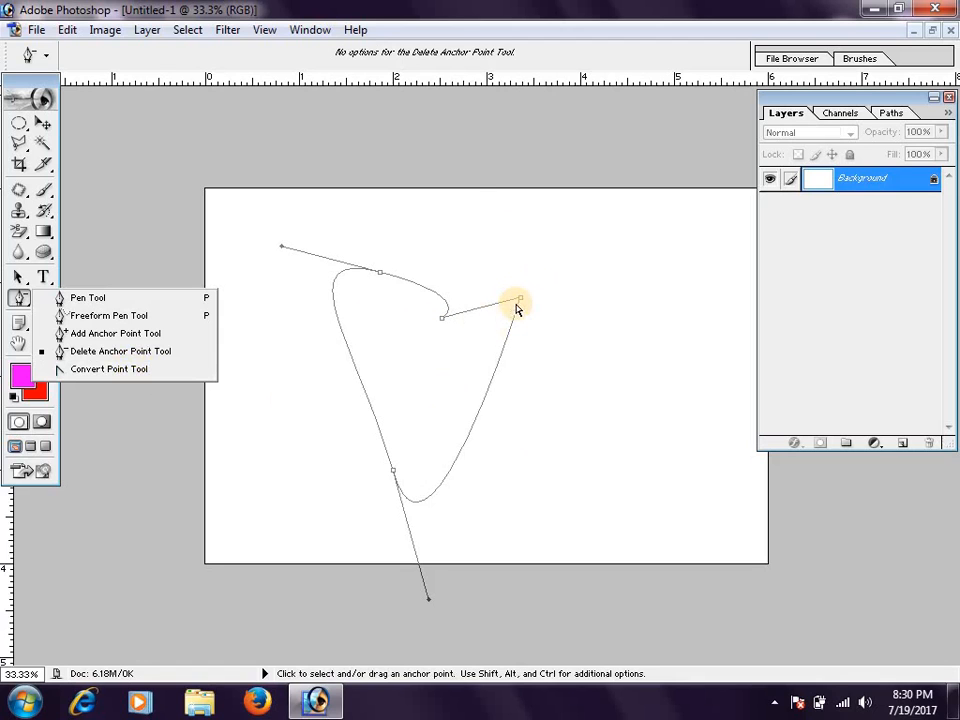
click(88, 370)
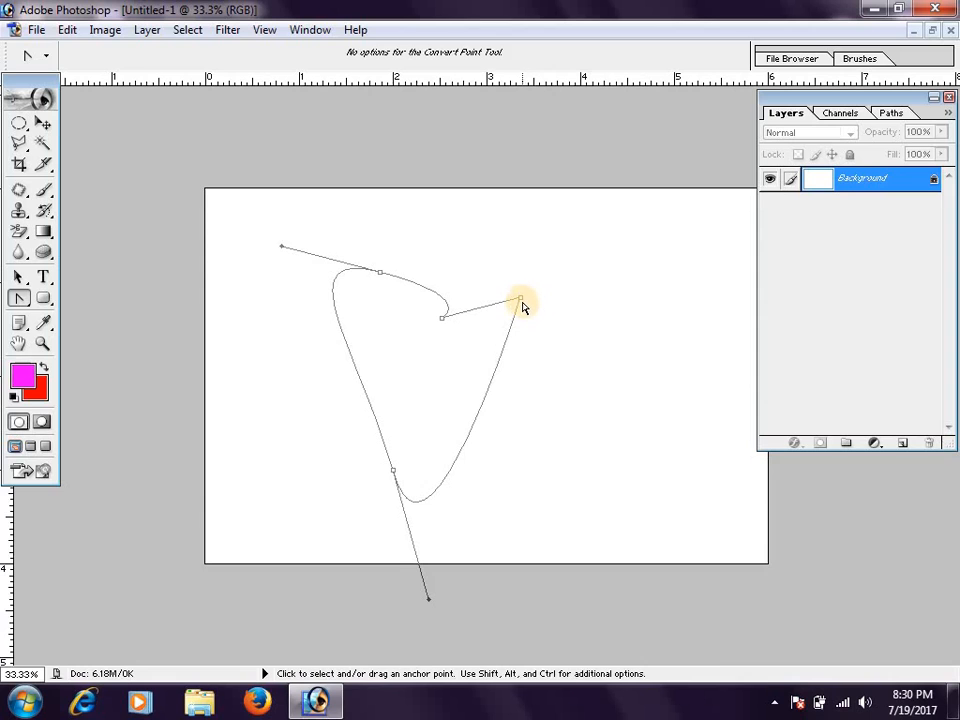
drag(520, 299, 636, 303)
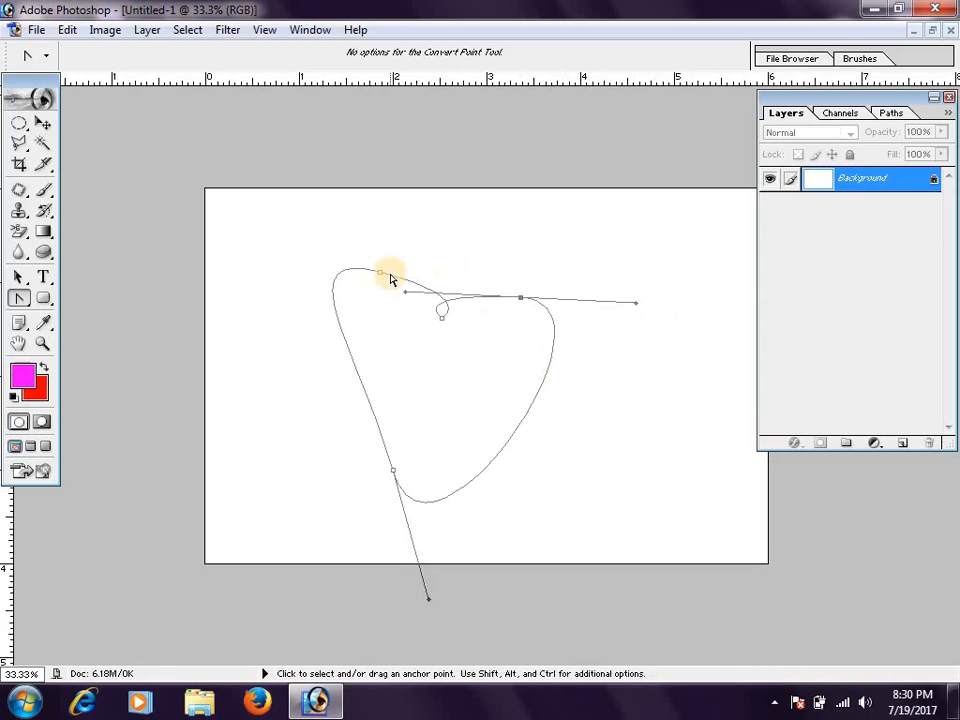
drag(379, 274, 416, 260)
drag(439, 317, 466, 336)
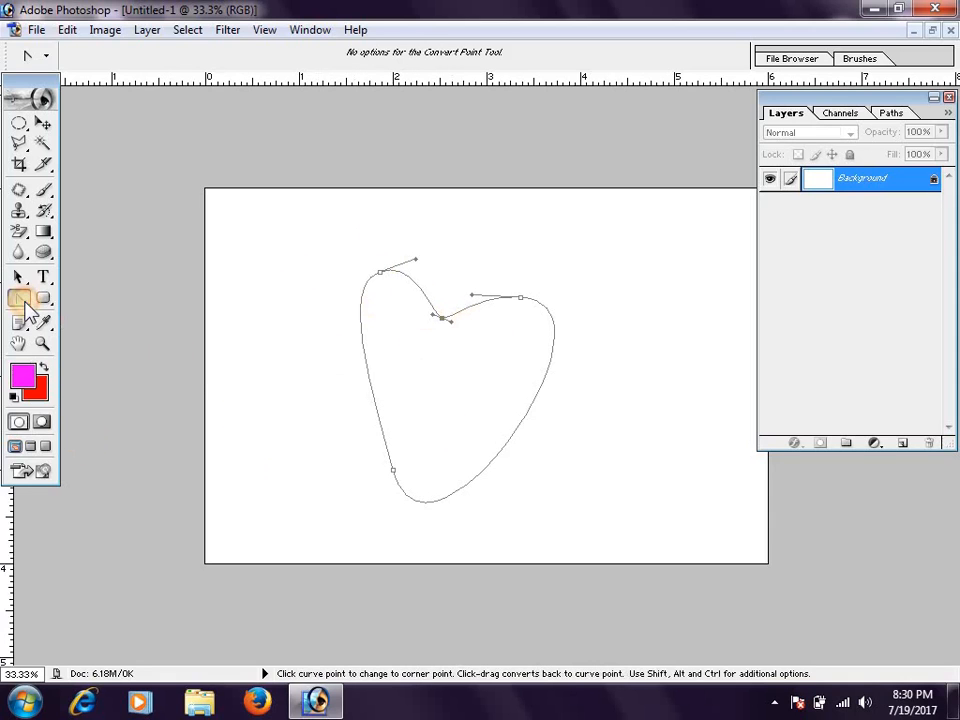
Move the bottom anchor point right beneath the notch with the Direct Selection tool, and swing its direction handles nearly horizontal.
click(24, 302)
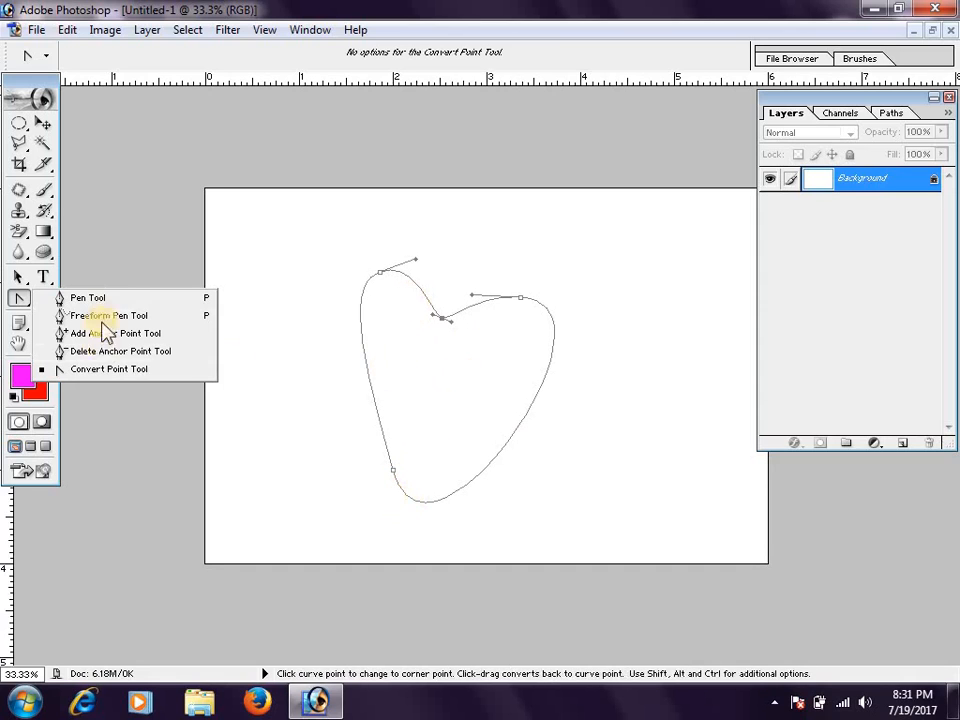
click(19, 278)
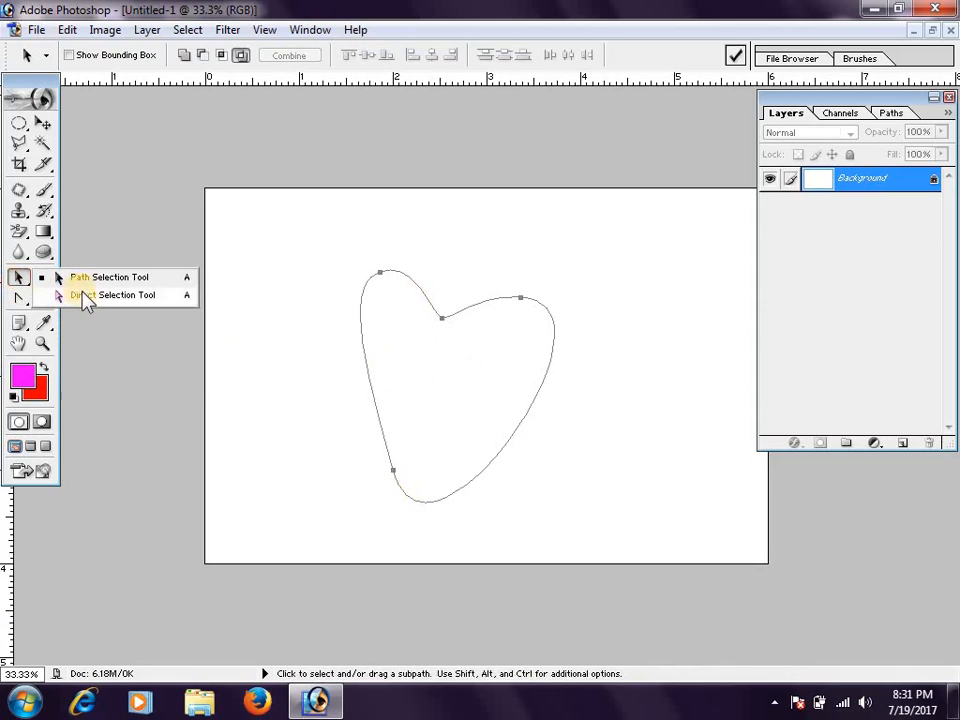
click(86, 300)
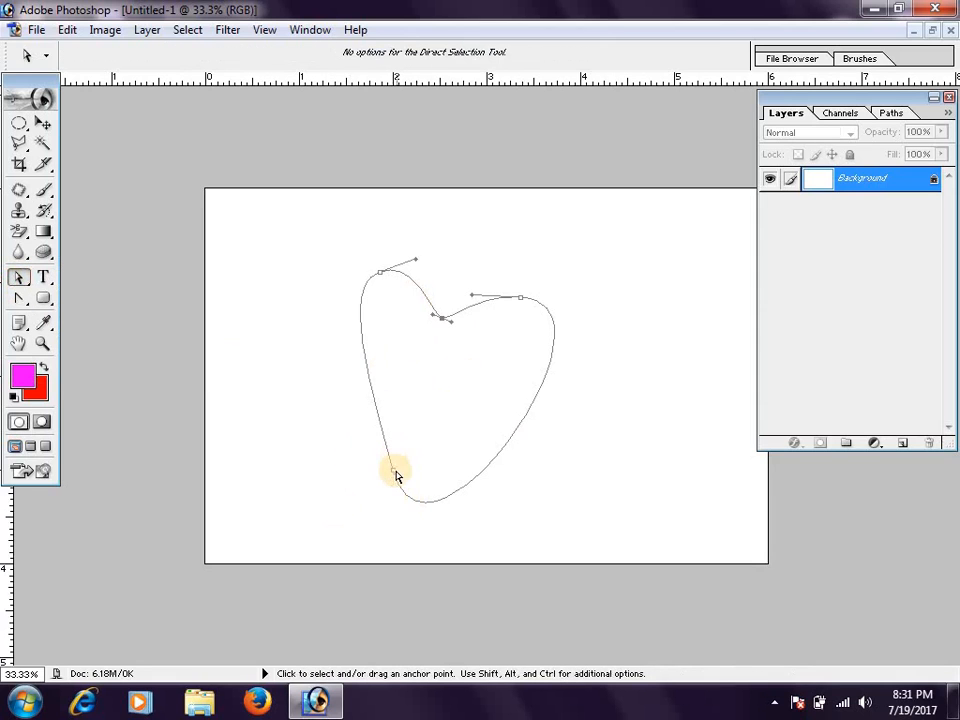
drag(396, 475, 474, 489)
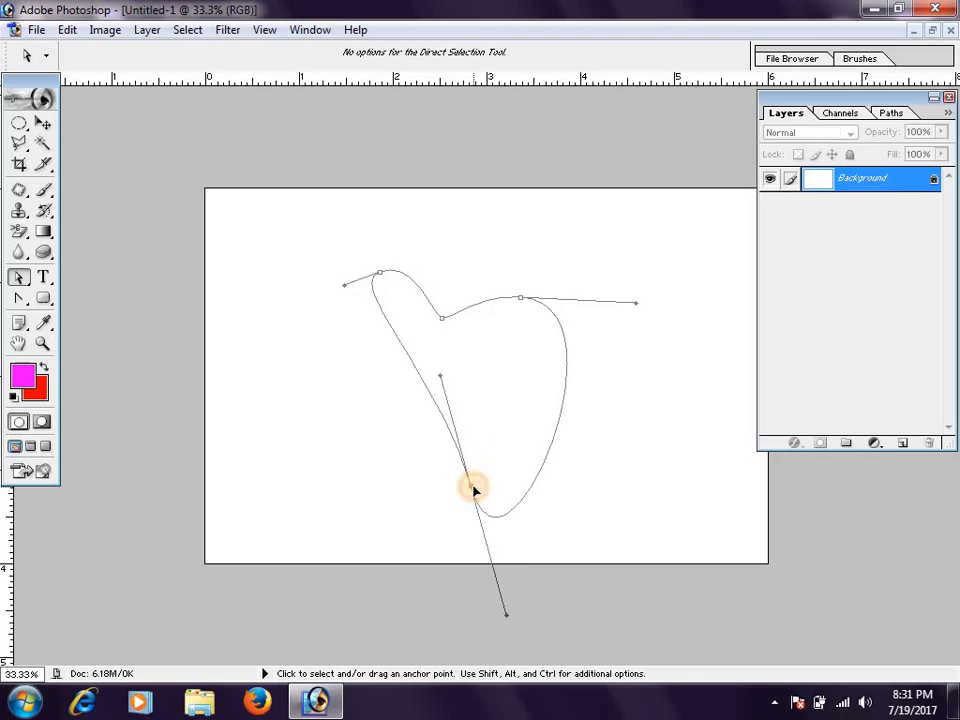
drag(506, 621, 553, 486)
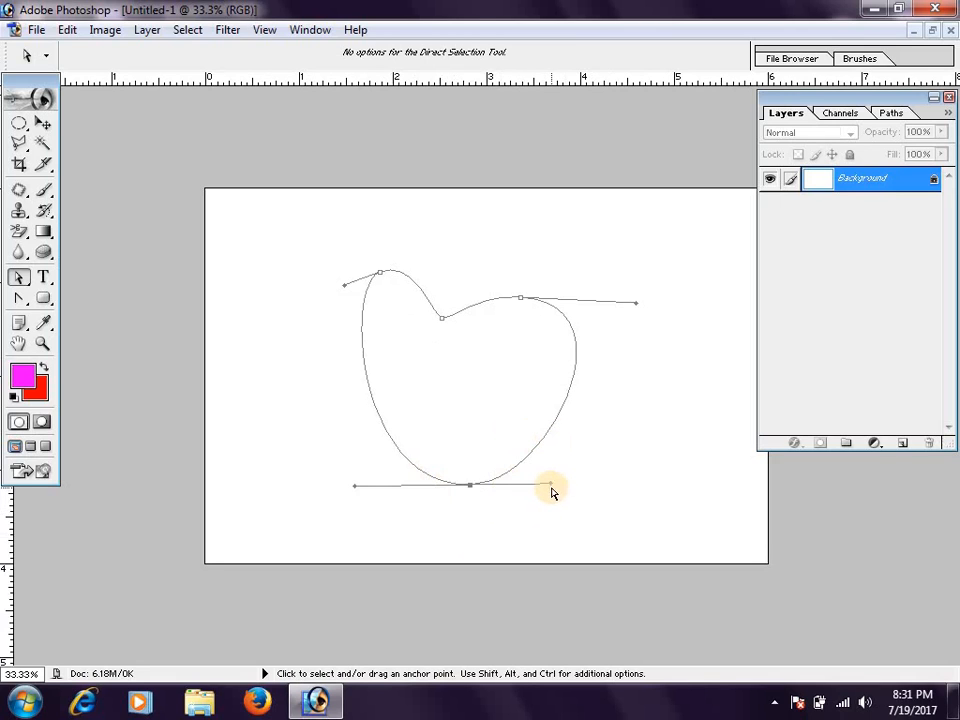
drag(551, 485, 580, 491)
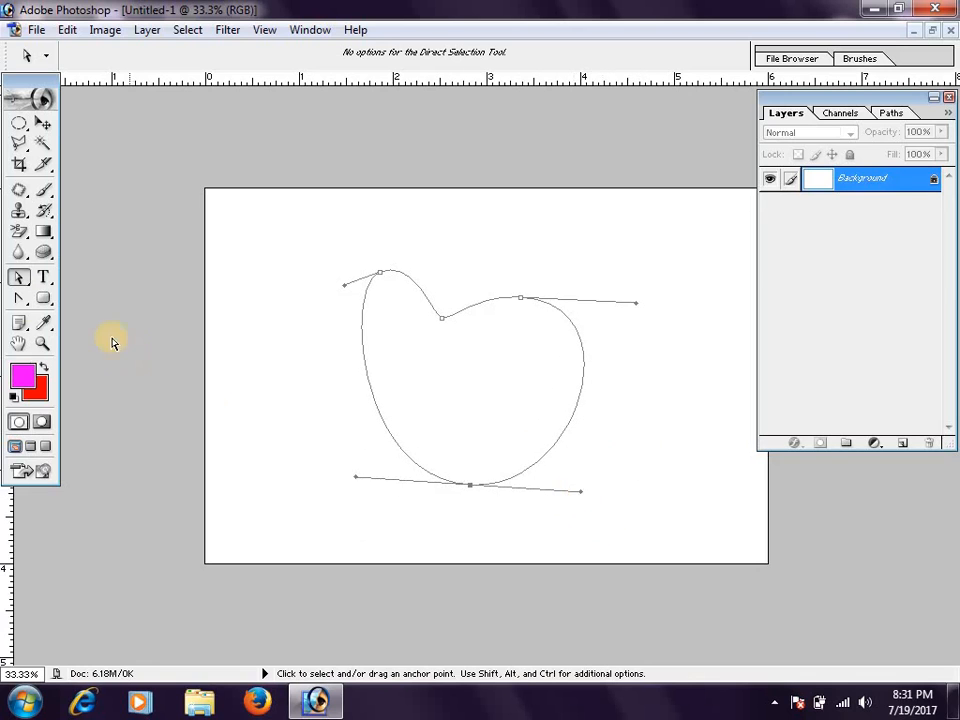
Turn the bottom anchor into a sharp tip with the Convert Point tool by angling both direction handles upward independently.
click(16, 300)
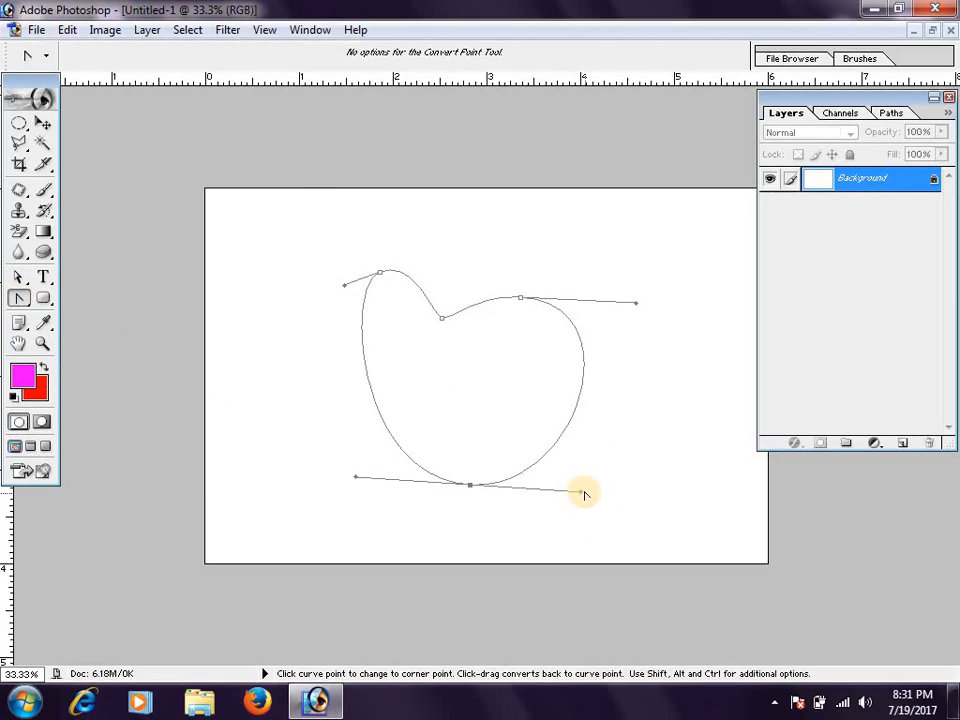
drag(582, 494, 537, 408)
drag(356, 479, 416, 393)
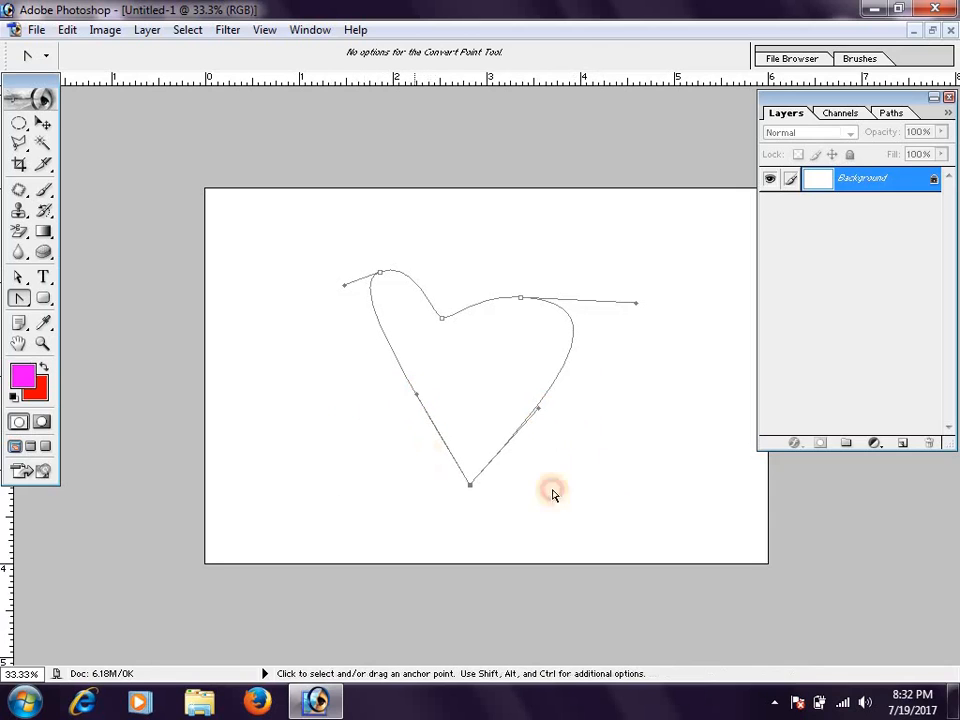
mouse_move(538, 410)
mouse_down()
mouse_move(538, 392)
mouse_move(530, 398)
mouse_up()
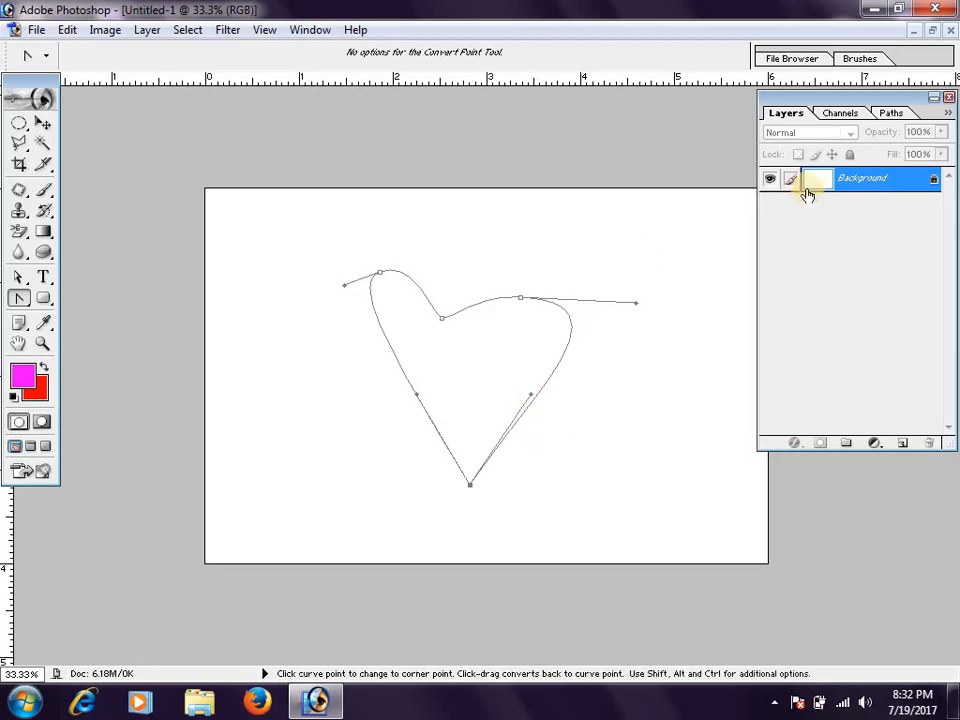
Refine the curves of the heart's right lobe, notch and left lobe with the Convert Point tool.
drag(638, 307, 566, 305)
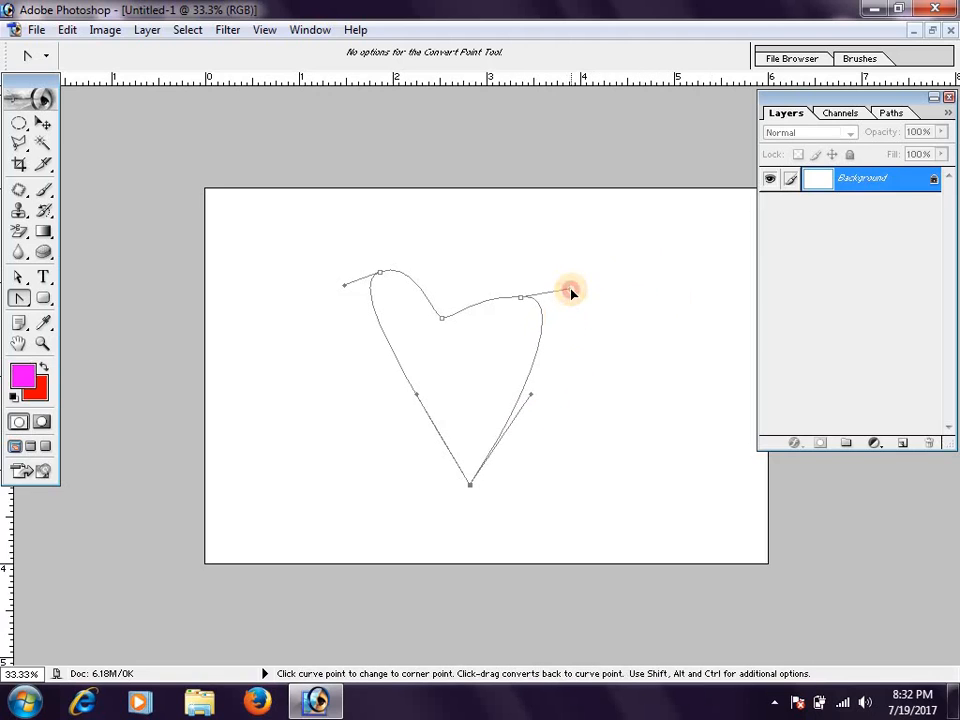
click(520, 297)
mouse_move(572, 320)
mouse_down()
mouse_move(574, 306)
mouse_move(560, 316)
mouse_up()
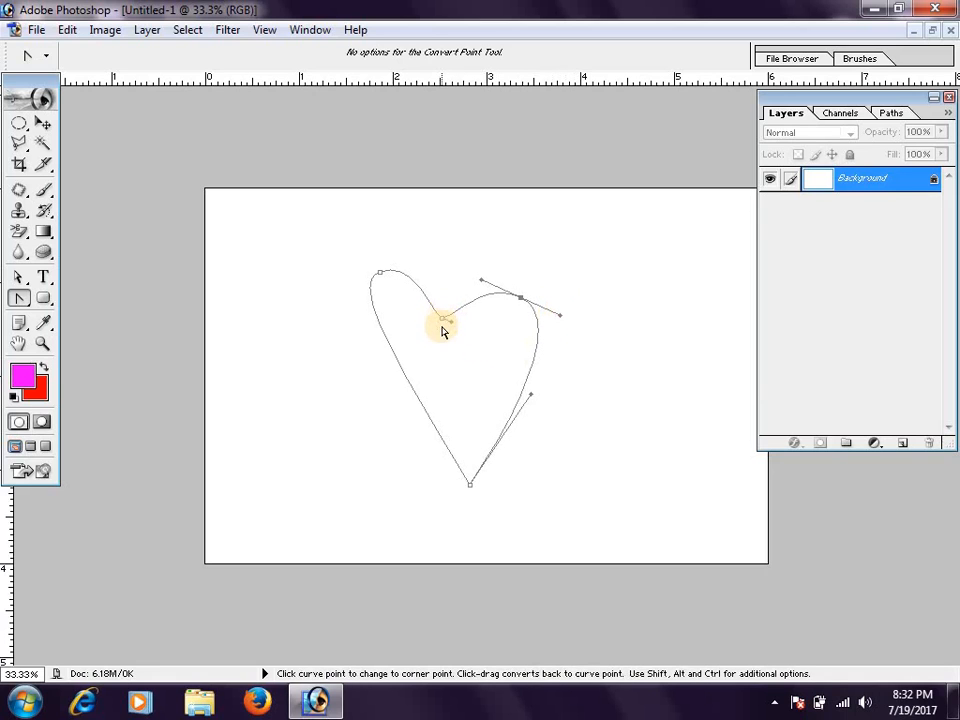
drag(446, 320, 493, 294)
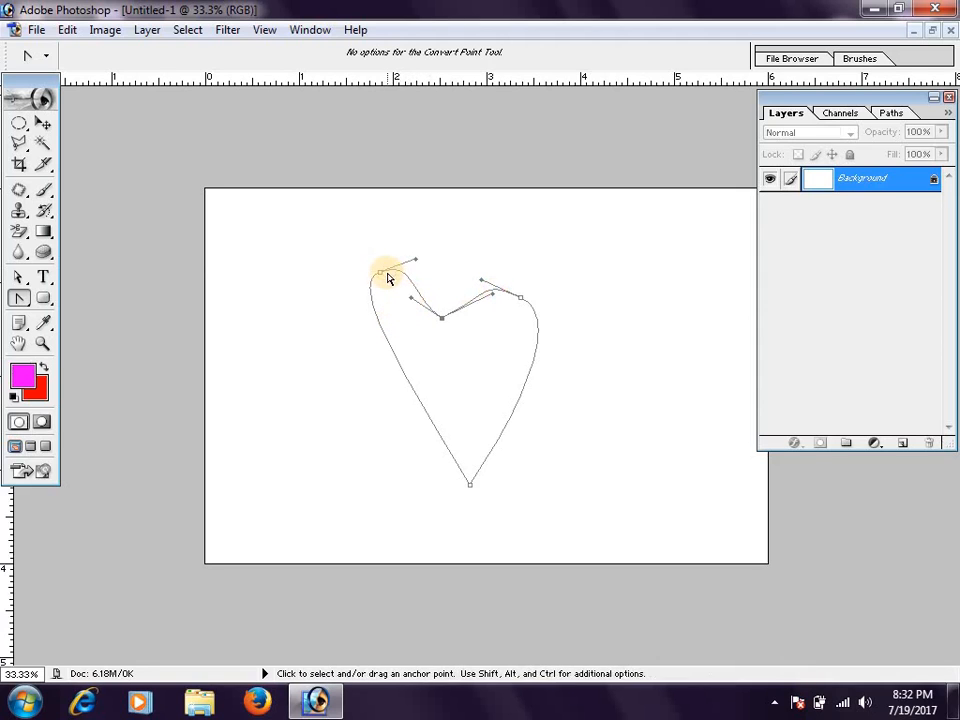
drag(379, 274, 414, 263)
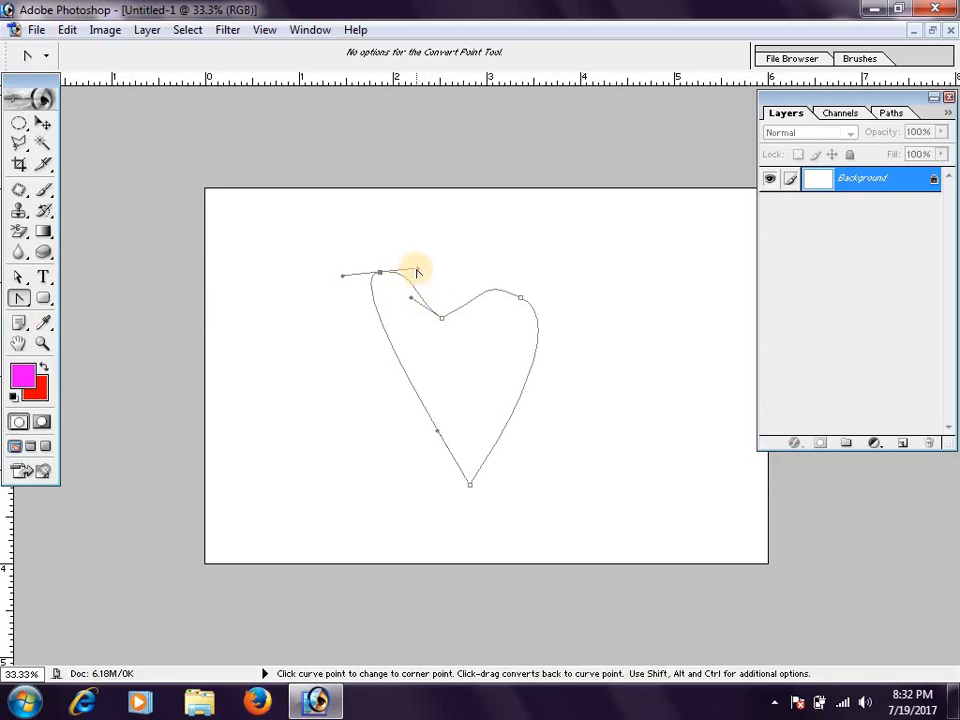
Move the notch anchor slightly down and right with the Direct Selection tool, and adjust the direction handles around it.
click(19, 276)
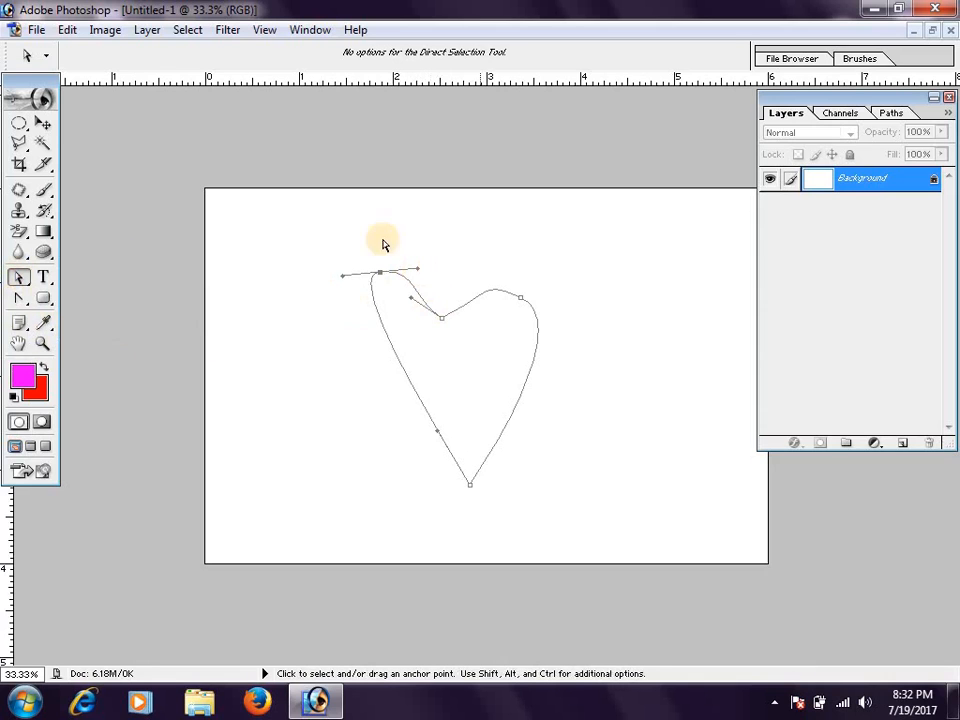
mouse_move(443, 322)
mouse_down()
mouse_move(470, 328)
mouse_move(454, 330)
mouse_up()
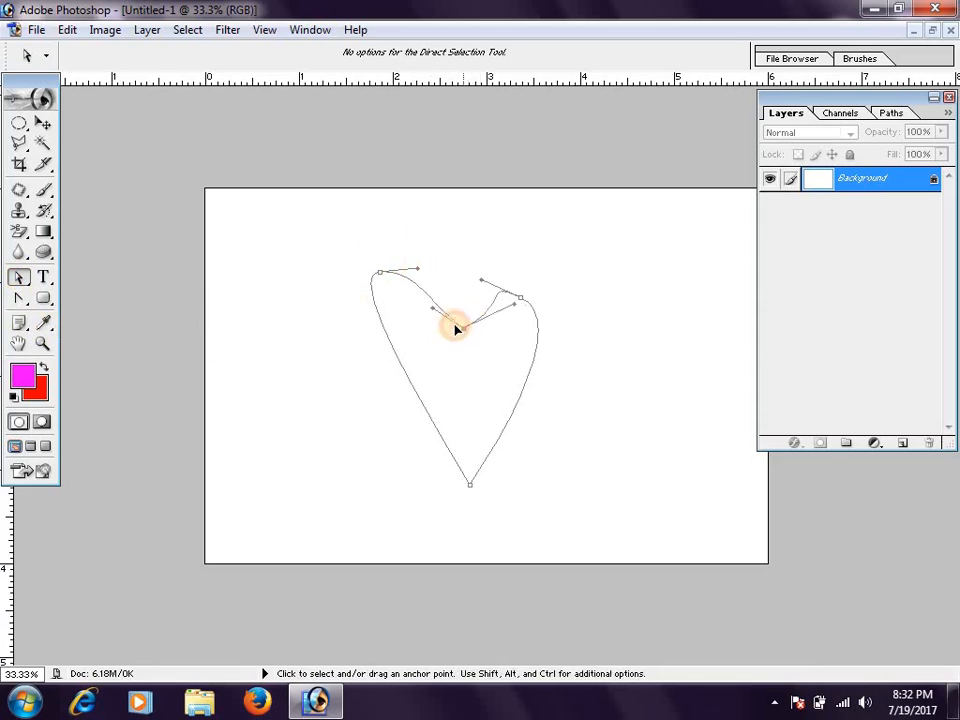
drag(504, 303, 488, 299)
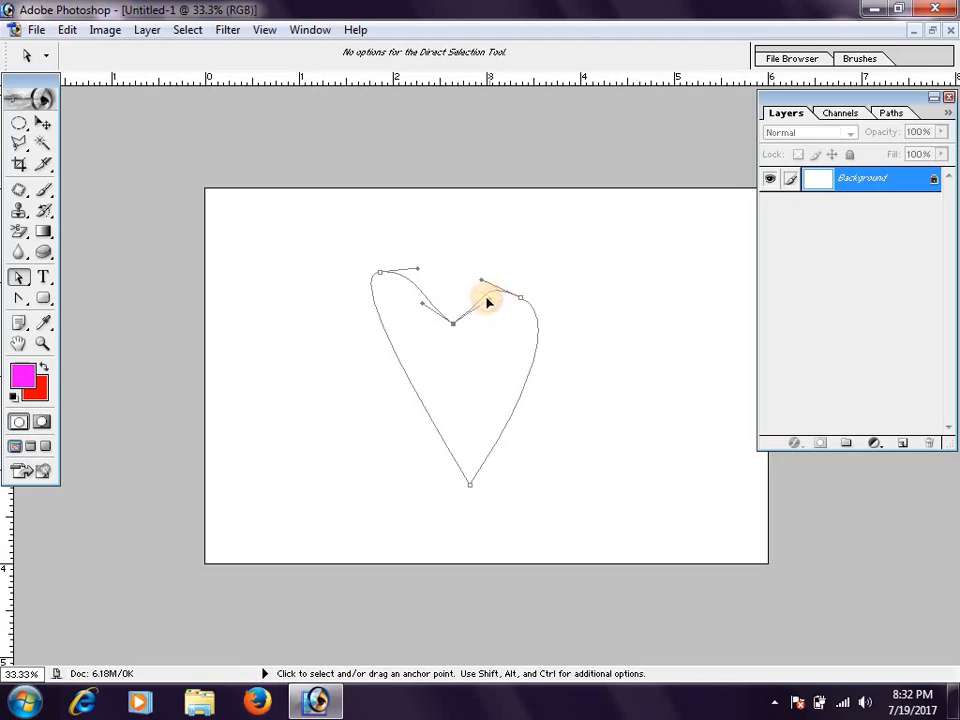
drag(421, 307, 415, 262)
mouse_move(474, 283)
mouse_down()
mouse_move(465, 261)
mouse_move(470, 268)
mouse_up()
Raise the right lobe's top anchor point, and level the direction handles at the tops of both lobes.
drag(525, 300, 514, 279)
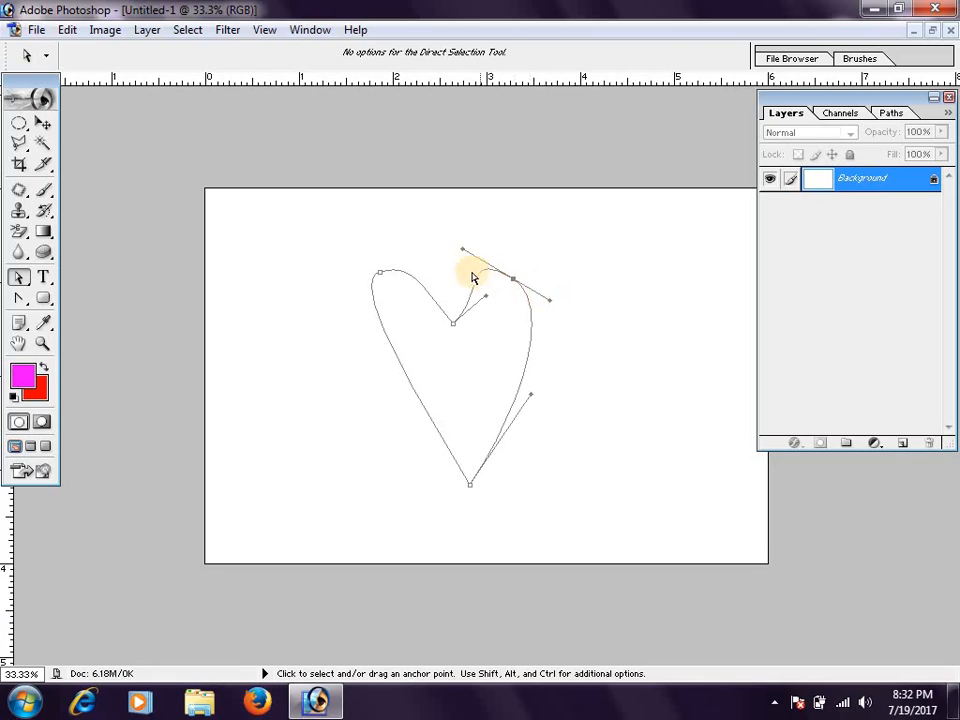
drag(463, 251, 486, 278)
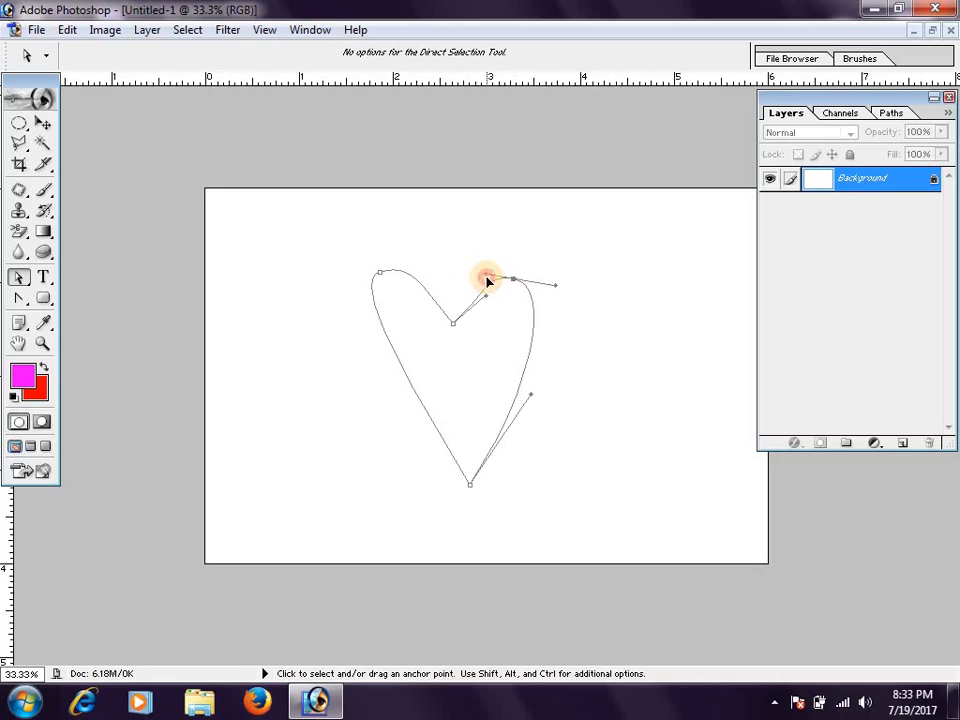
click(379, 274)
drag(419, 265, 428, 272)
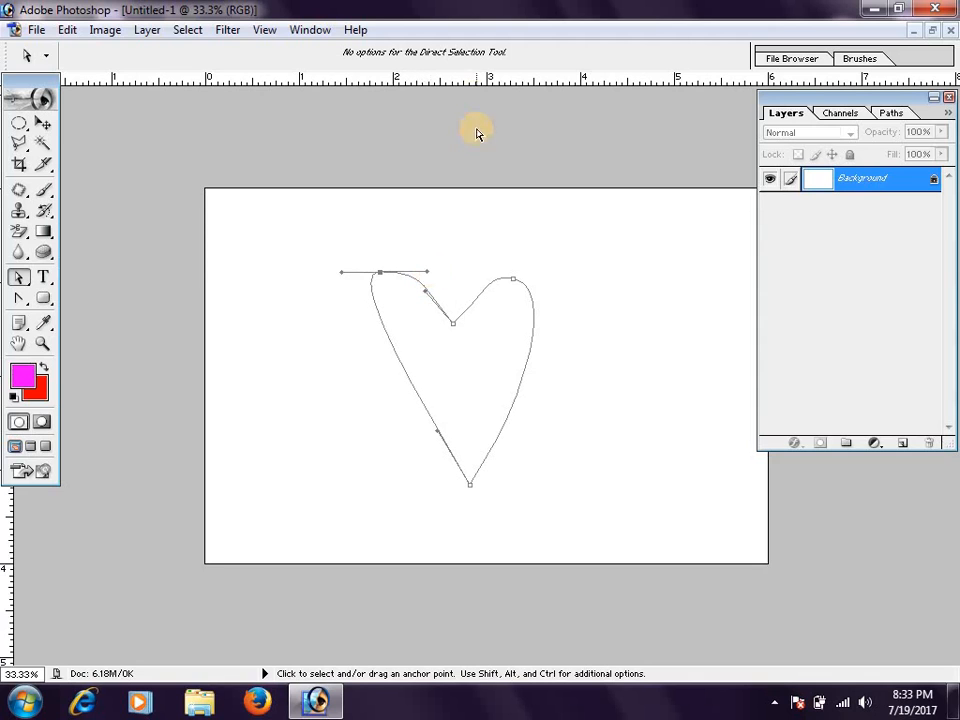
Place a horizontal guide across the tops of the lobes, and align both top anchor points and the right one's handles to it.
drag(478, 90, 498, 275)
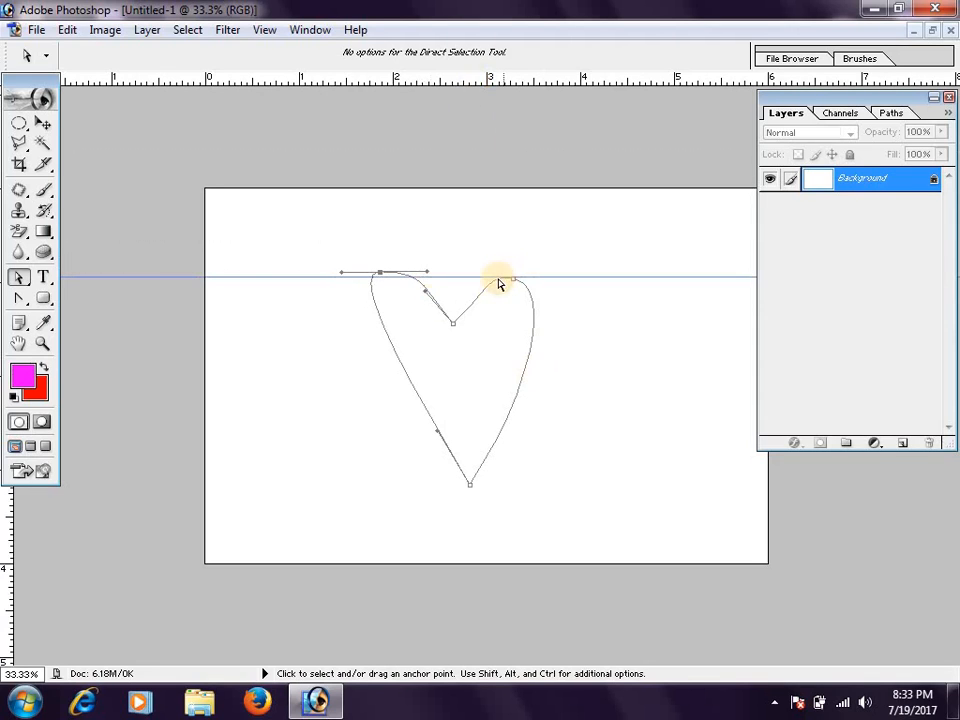
drag(381, 272, 381, 277)
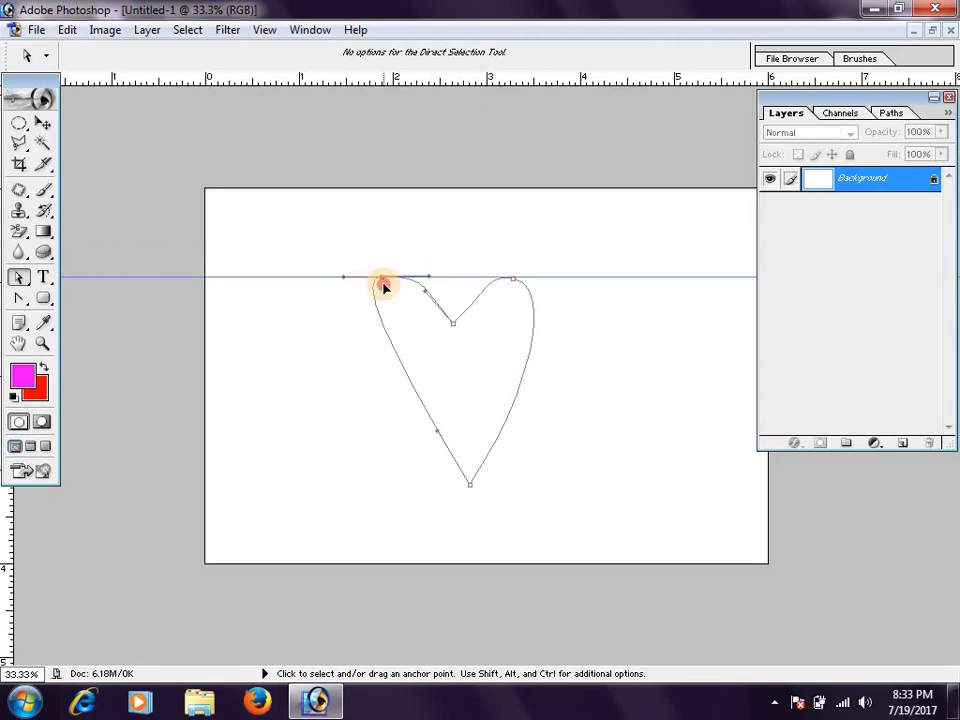
click(511, 286)
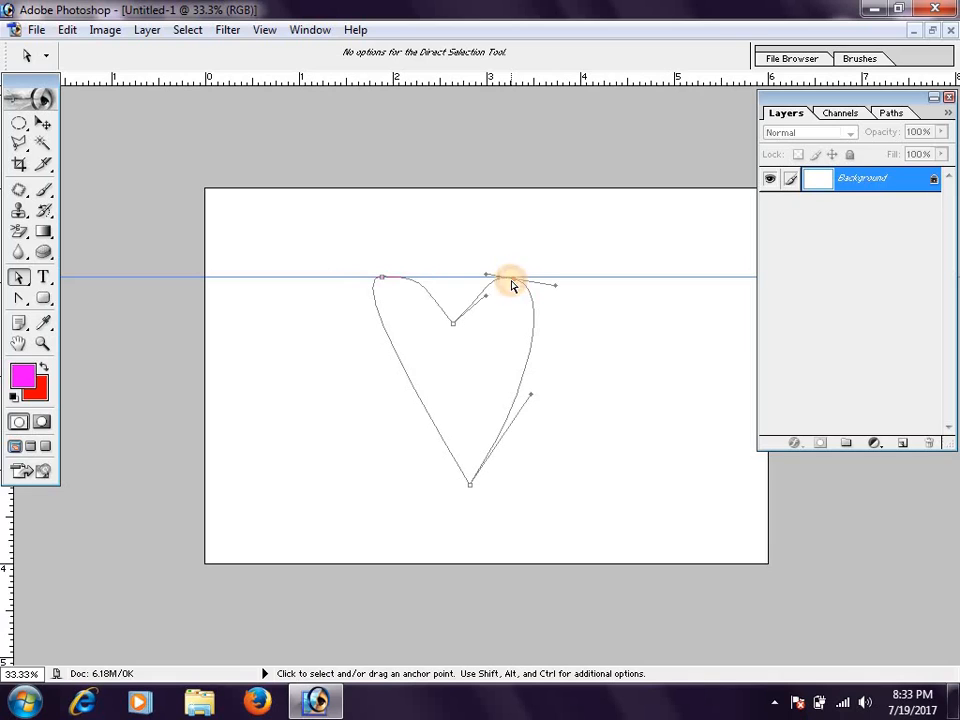
drag(511, 286, 531, 276)
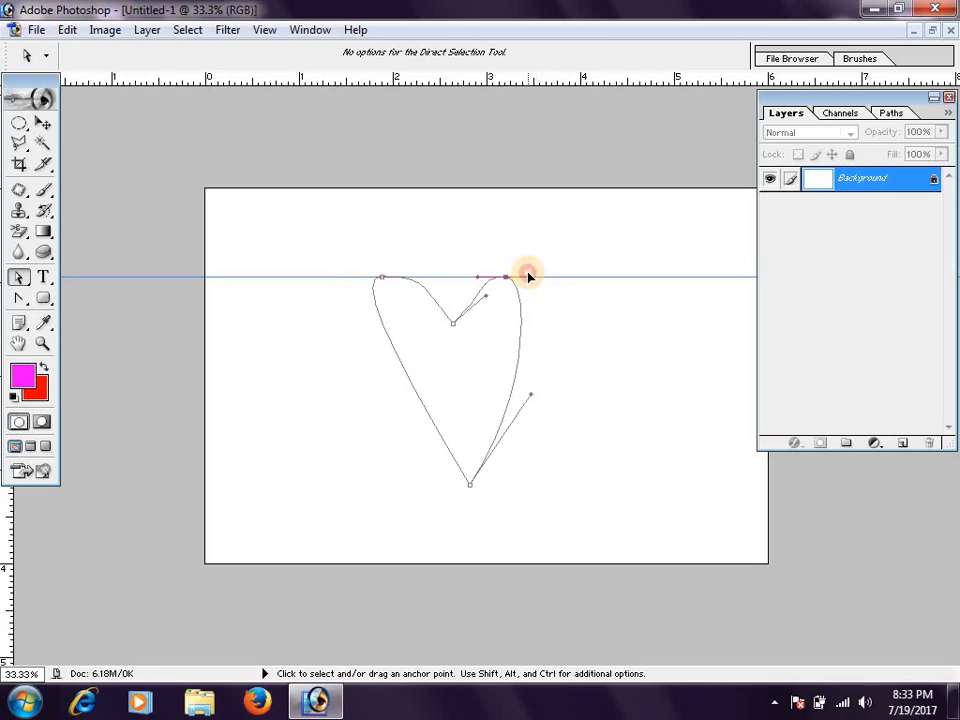
Place a vertical guide through the heart's bottom tip, and move the notch anchor point onto it.
drag(10, 505, 471, 446)
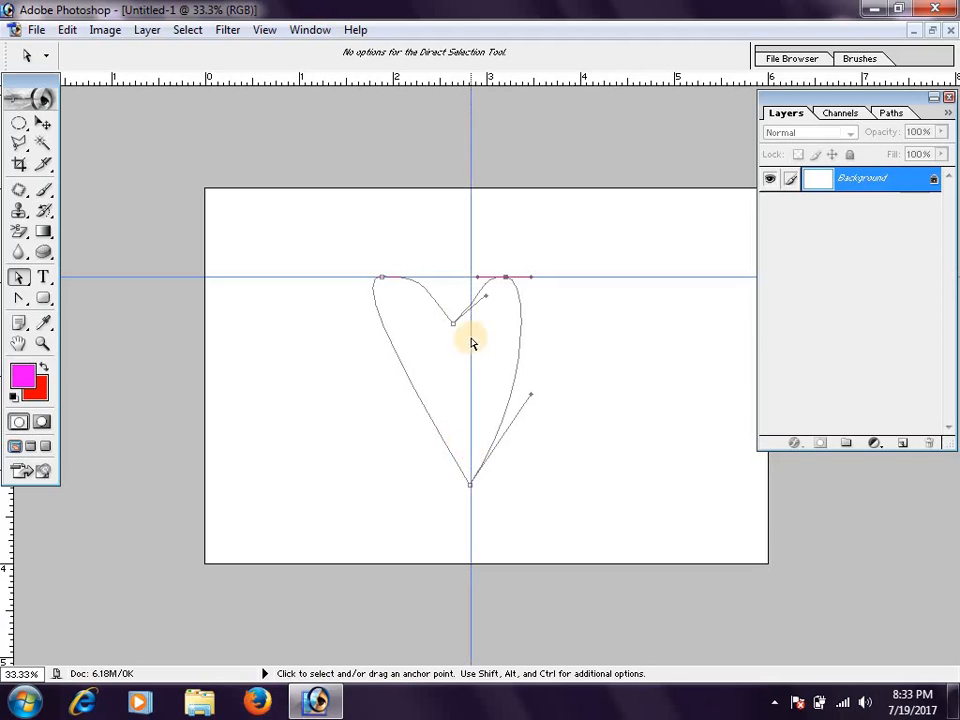
click(453, 321)
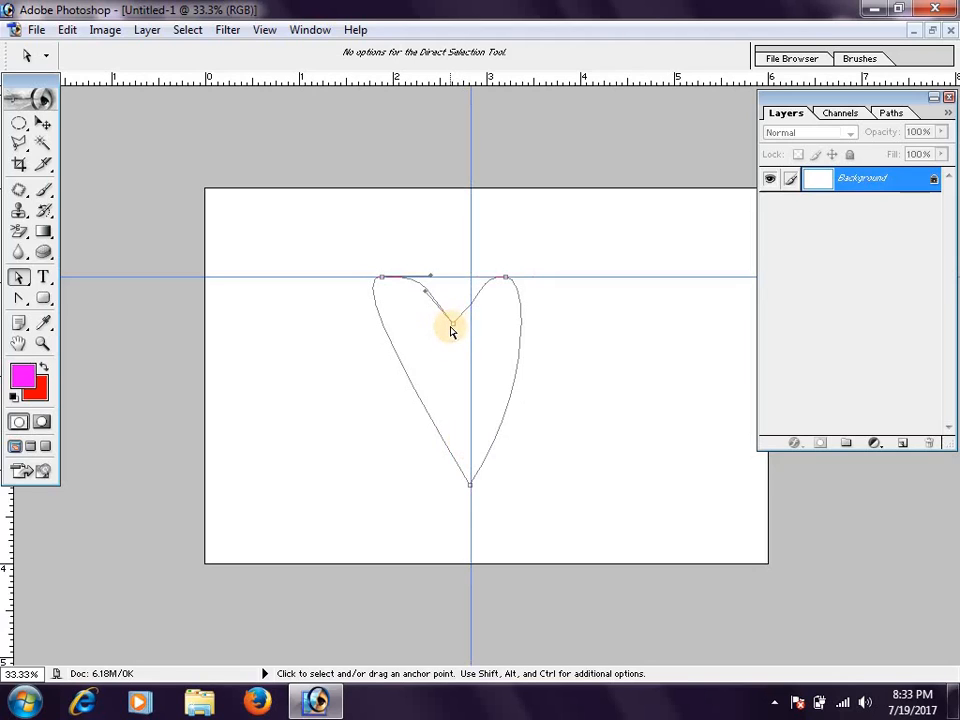
drag(451, 328, 469, 333)
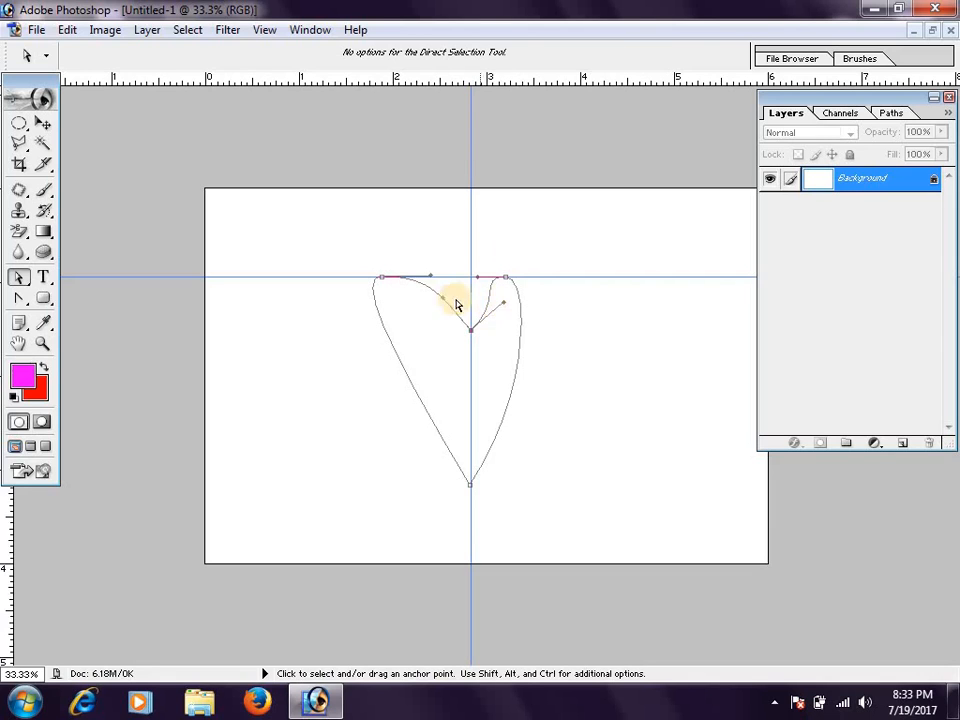
Slide both lobes' top anchor points along the horizontal guide to balance them about the vertical guide, and adjust the notch's left direction handle.
drag(506, 278, 545, 277)
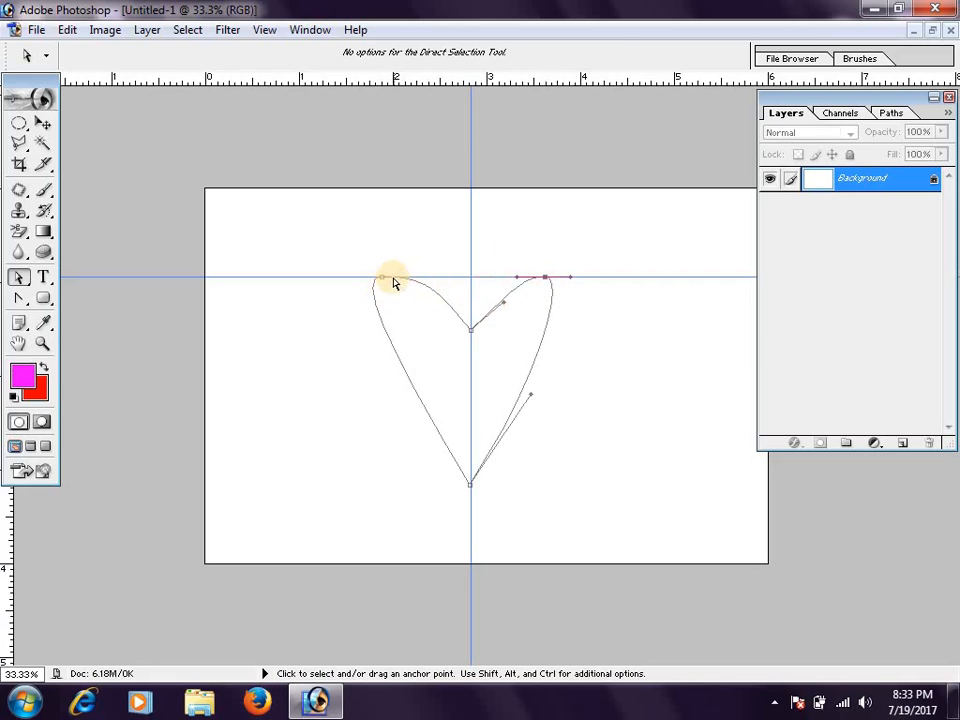
drag(381, 282, 414, 284)
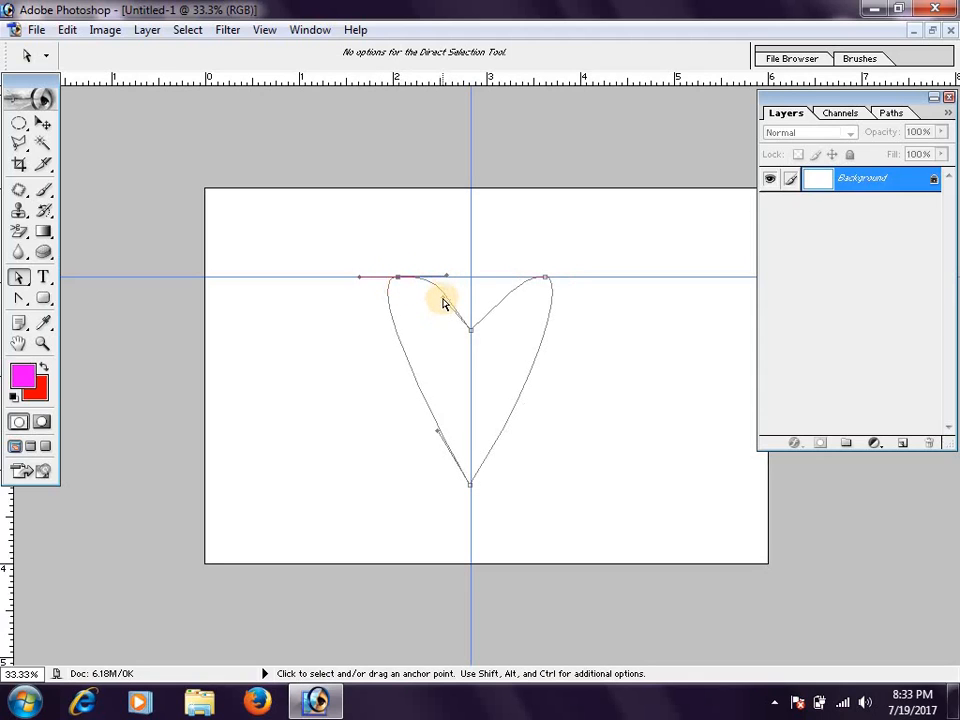
drag(438, 286, 439, 287)
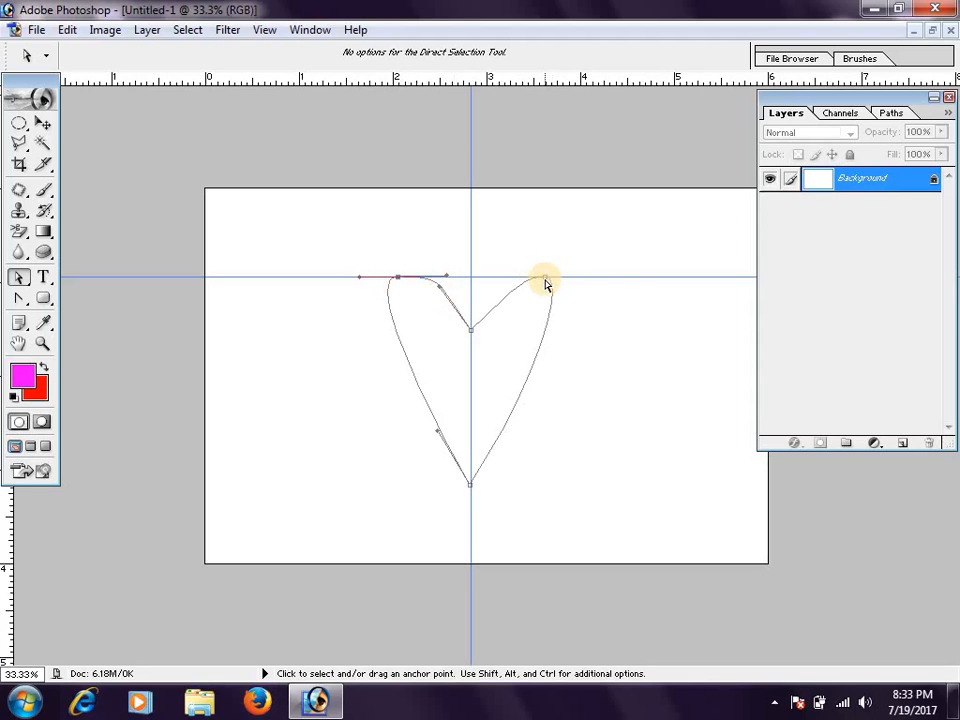
drag(545, 285, 528, 285)
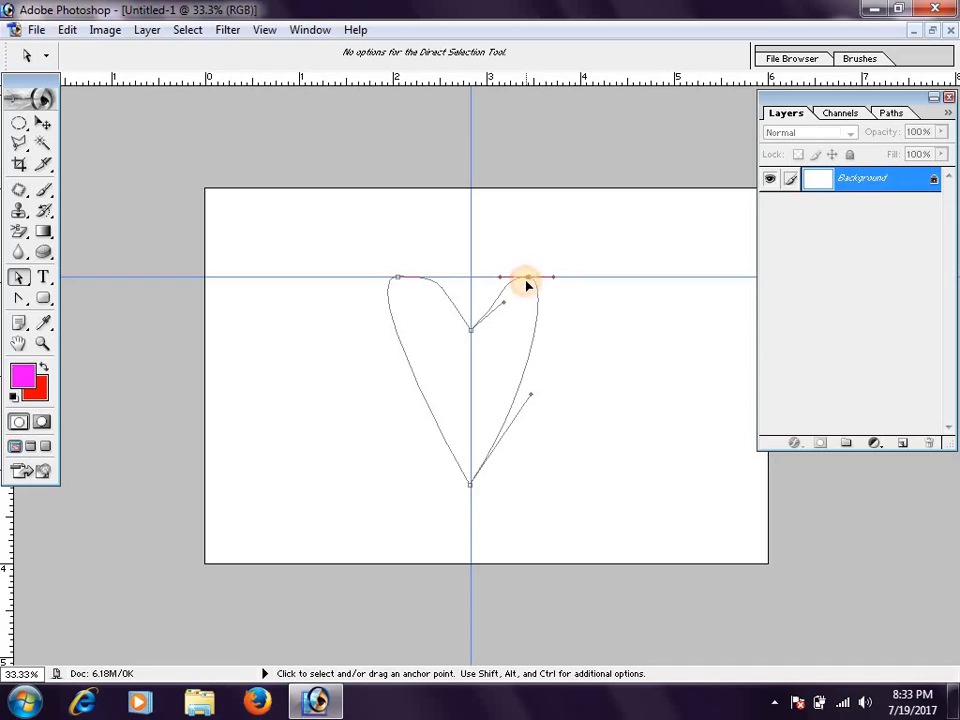
Shorten the bottom tip's right direction handle, and lengthen the right lobe's outer handle to match the left side.
click(470, 481)
drag(531, 396, 497, 442)
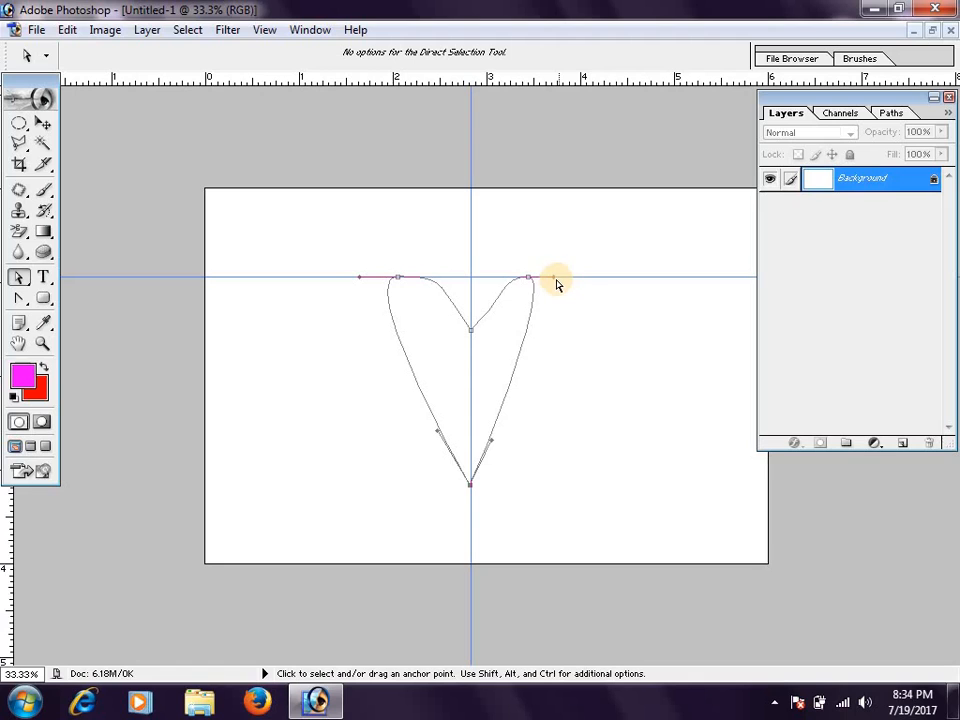
drag(566, 287, 585, 287)
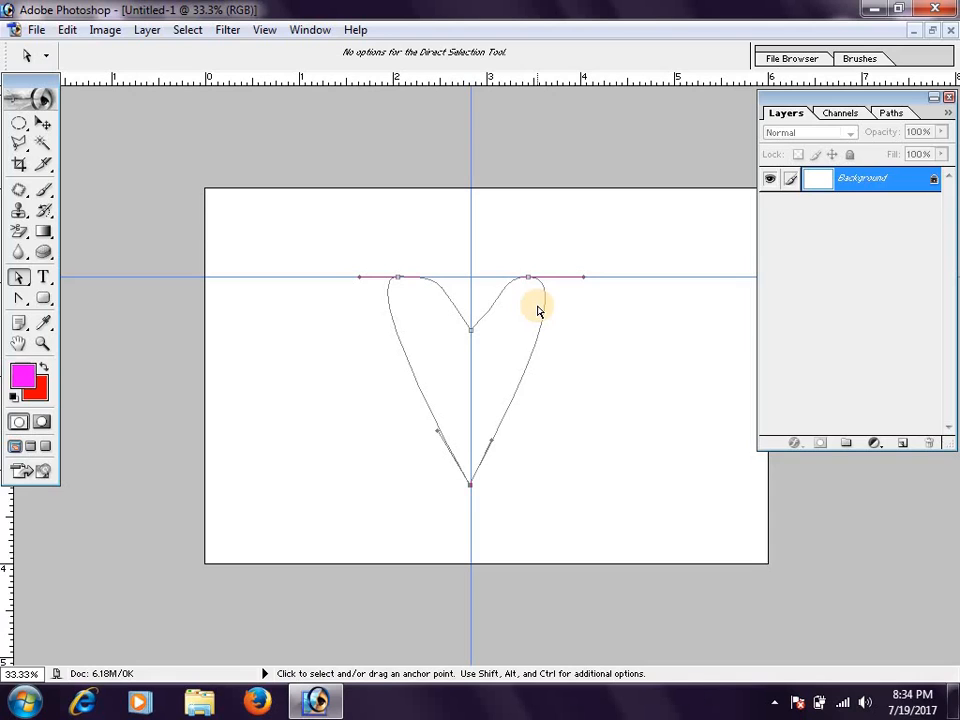
Convert the heart path to a selection, fill it with the magenta foreground color on a new layer, and deselect.
key(ctrl+Return)
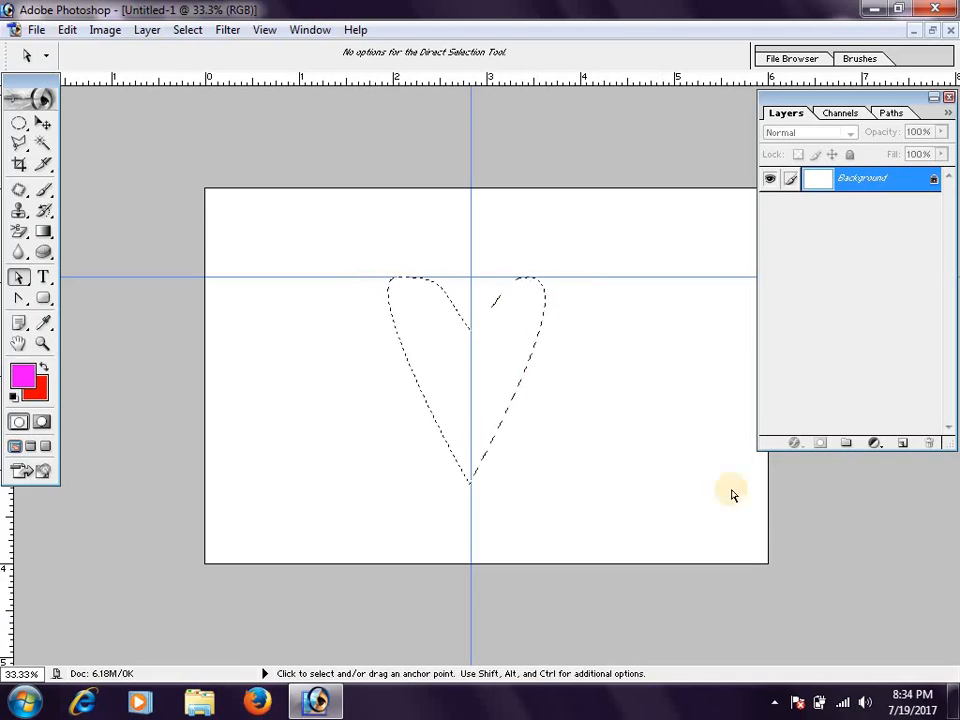
click(905, 443)
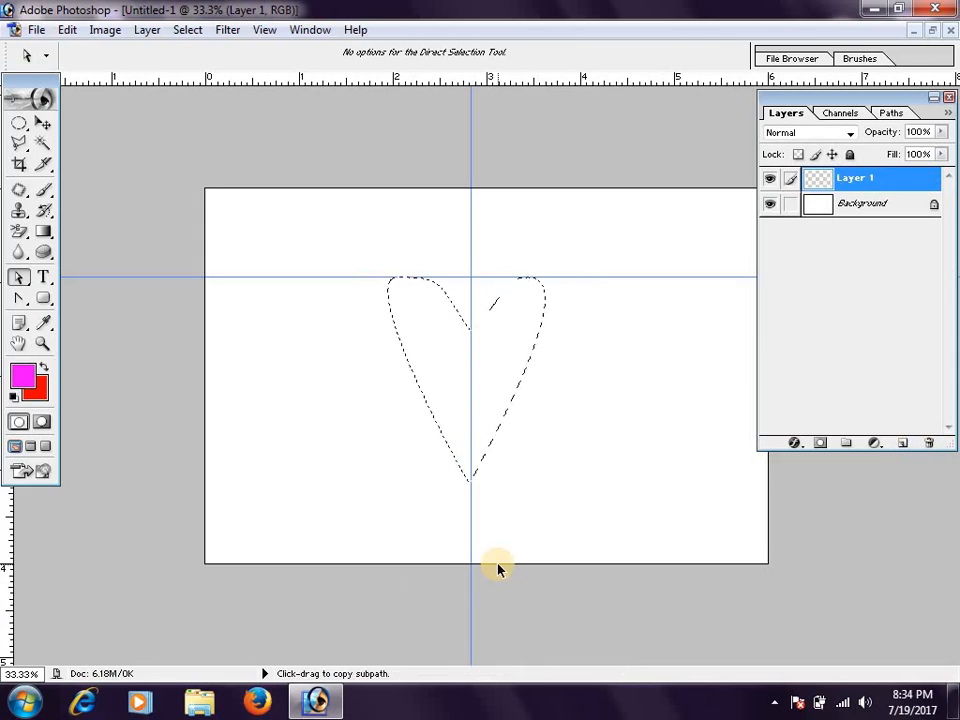
key(alt+BackSpace)
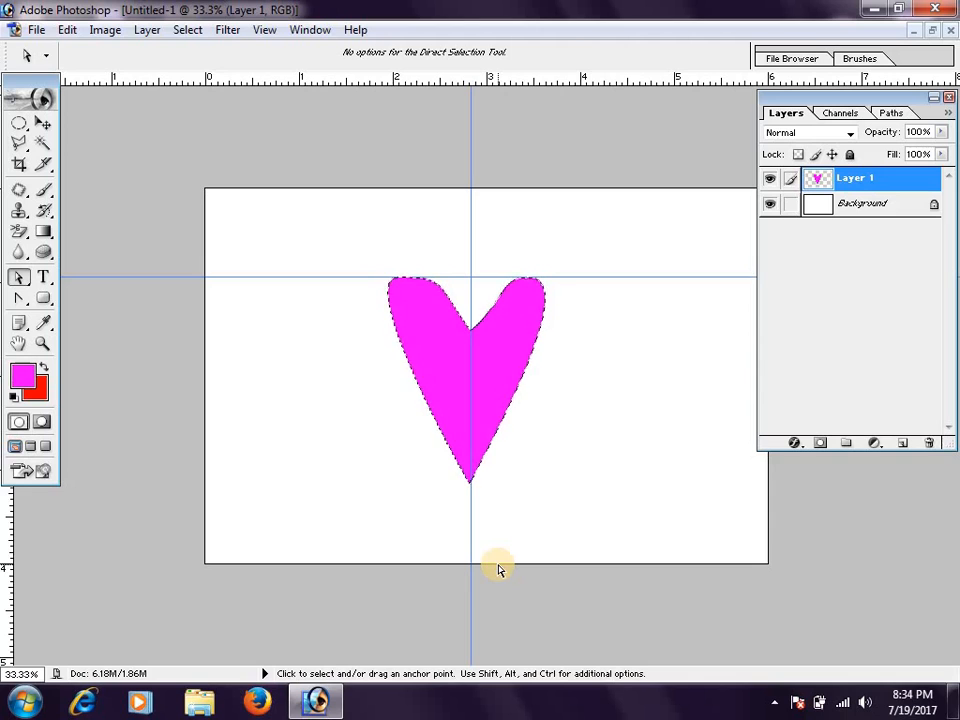
key(ctrl+d)
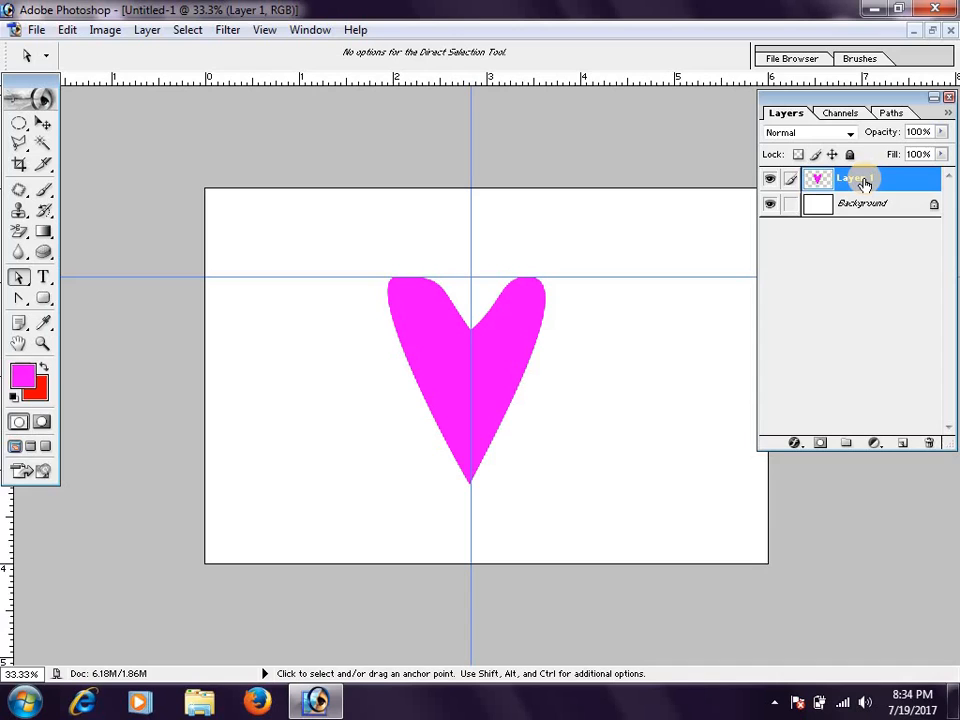
Duplicate the magenta heart layer, and scale the copy proportionally about its center to 88.9%.
key(ctrl+j)
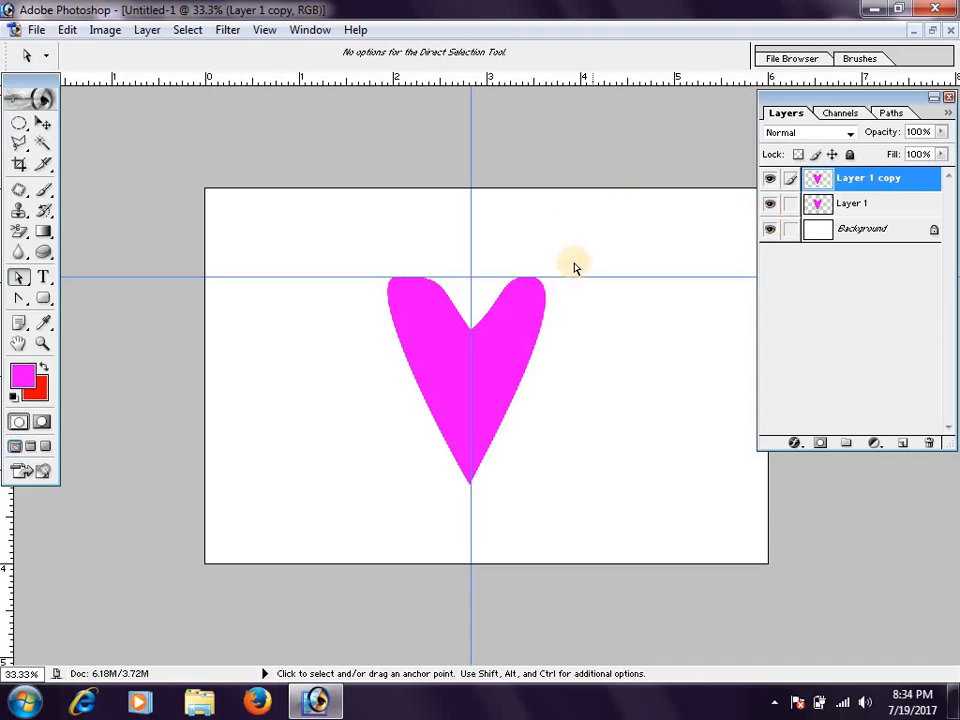
click(41, 121)
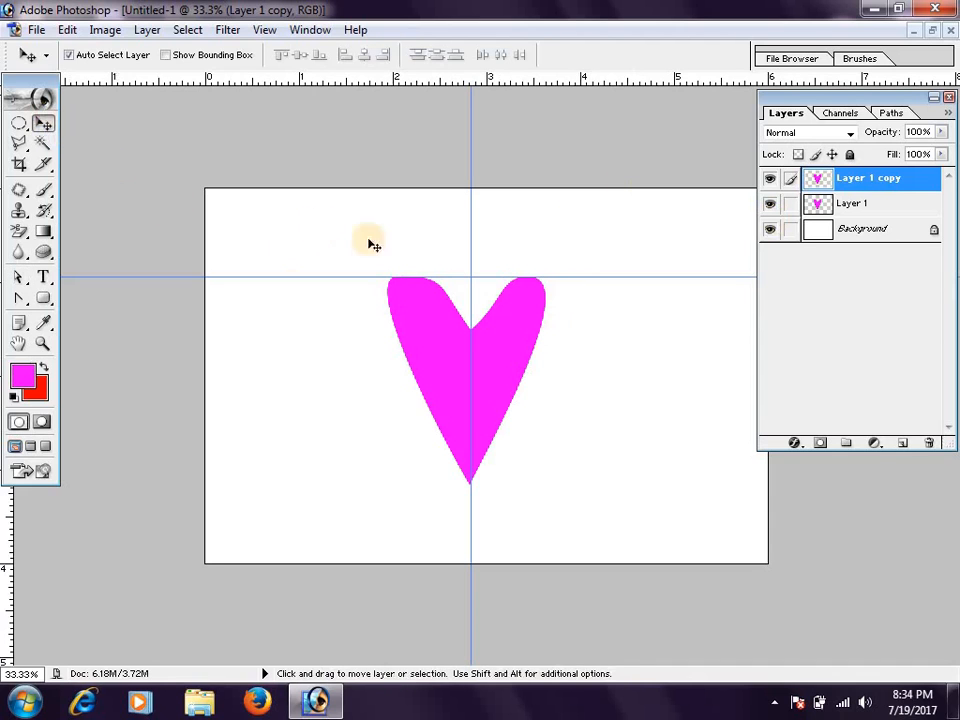
key(ctrl+t)
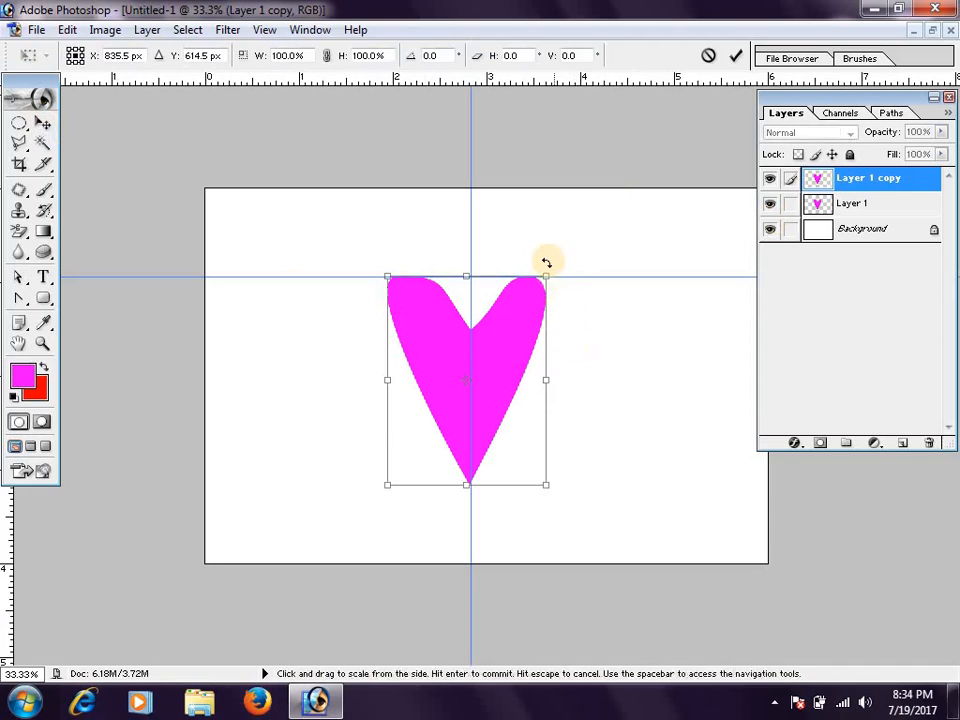
drag(547, 270, 539, 275)
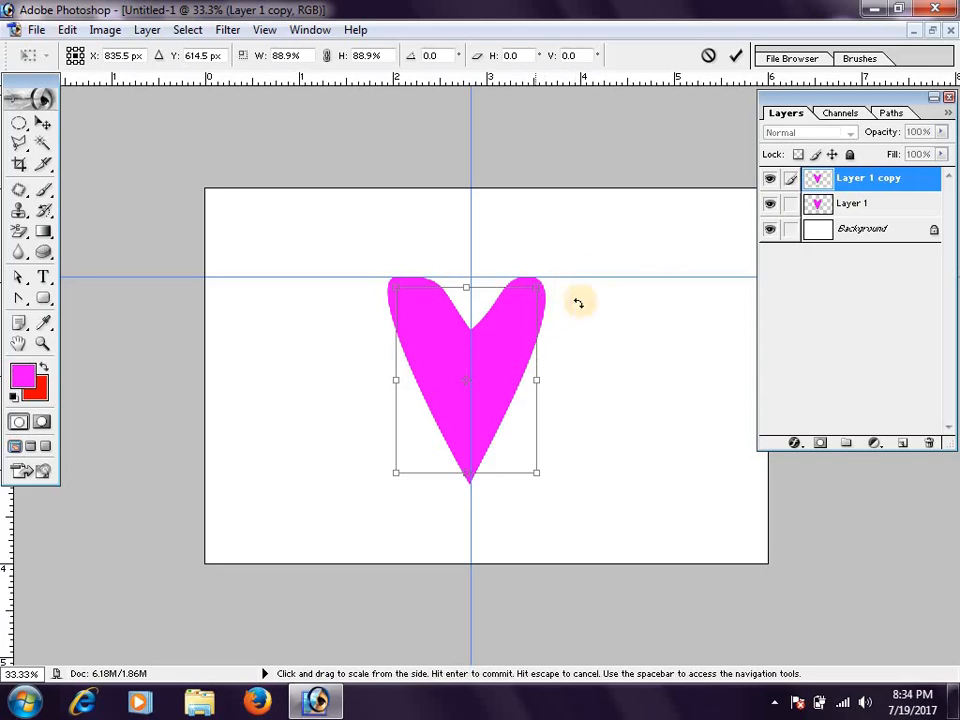
key(Return)
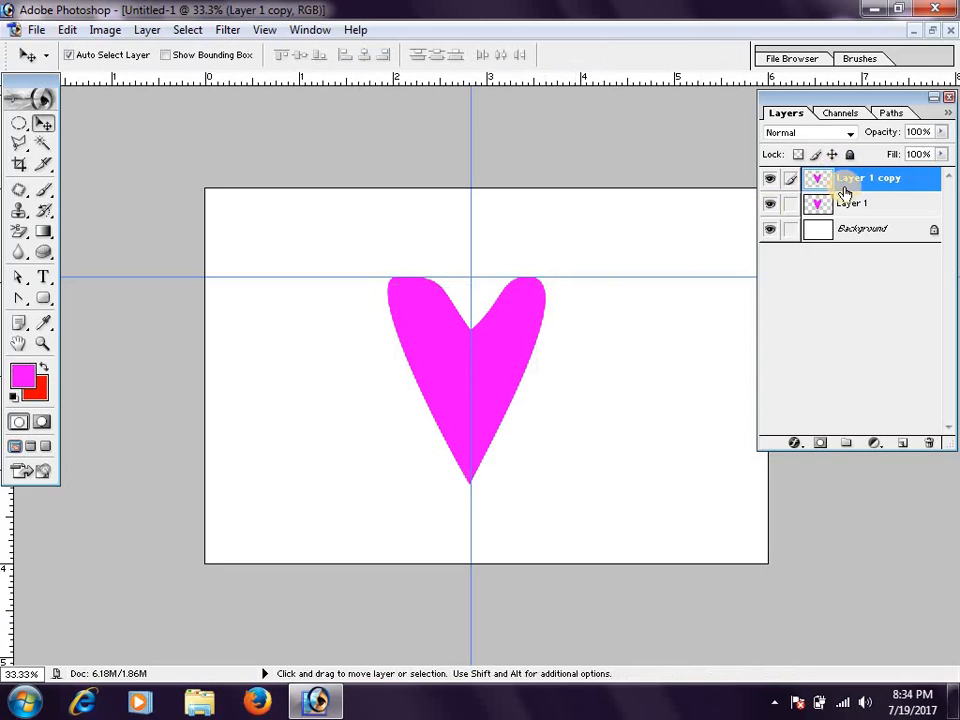
Load the smaller heart copy as a selection, fill it with the red background color, and deselect.
ctrl+click(820, 185)
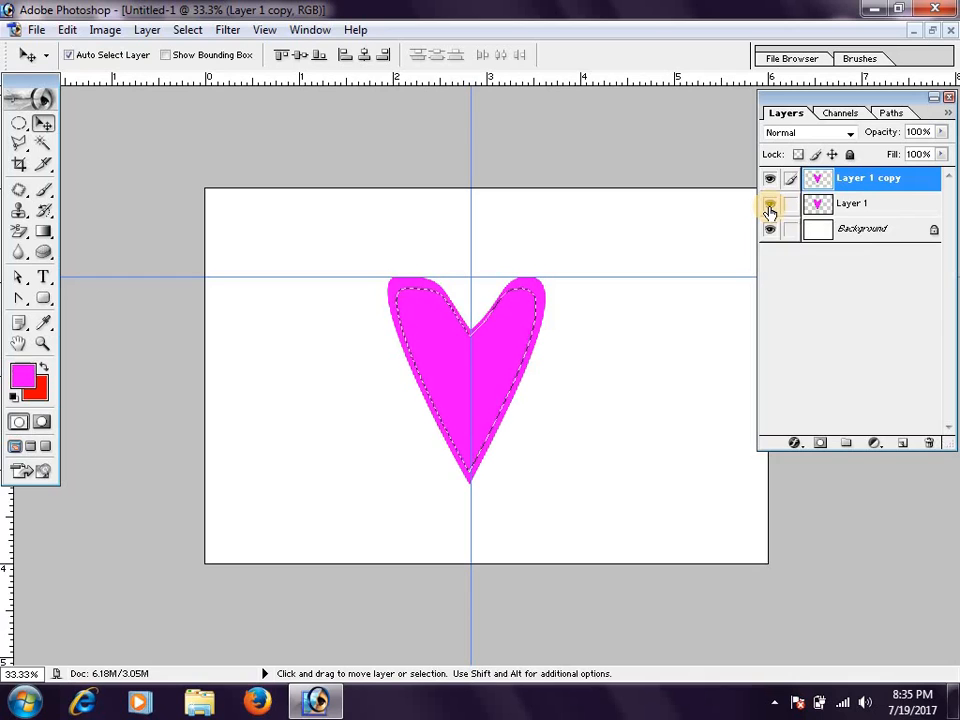
key(ctrl+BackSpace)
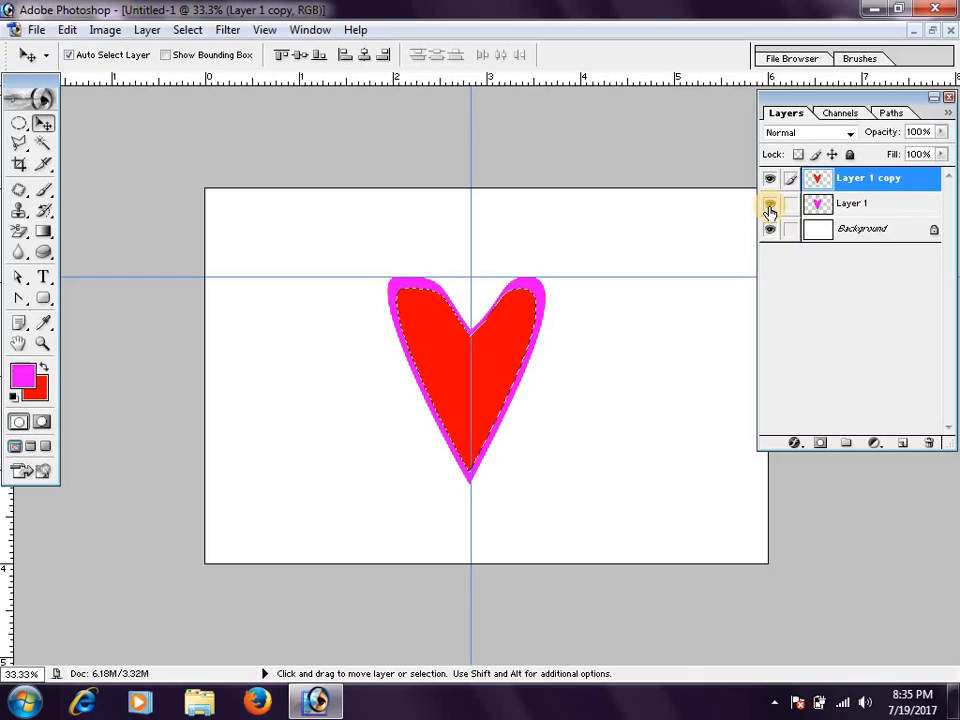
key(ctrl+d)
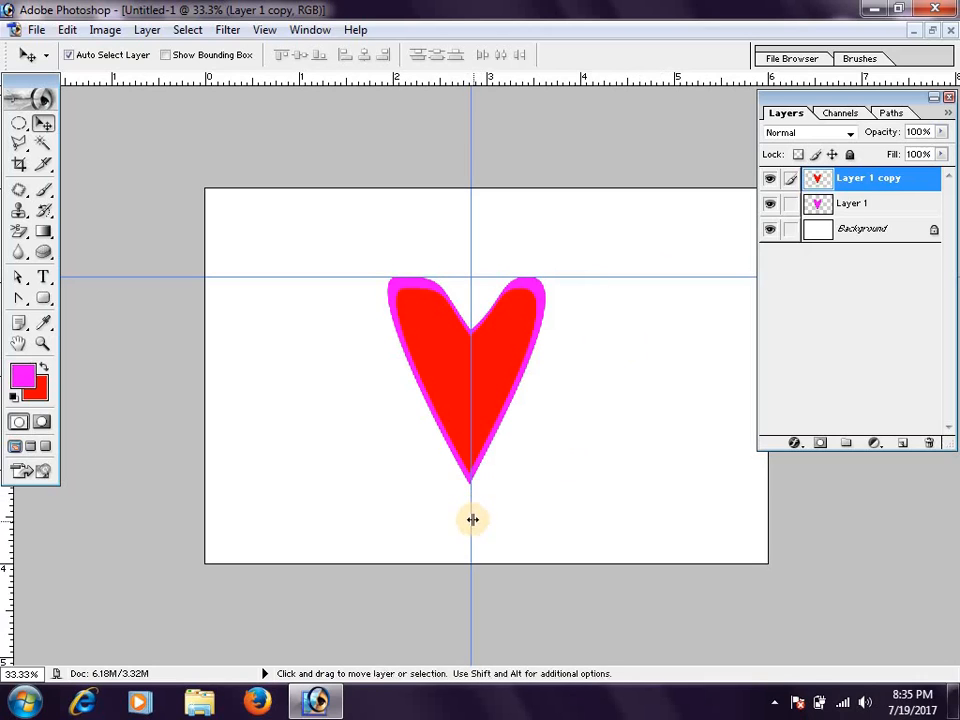
Move the vertical and horizontal guides off the canvas.
drag(474, 516, 26, 557)
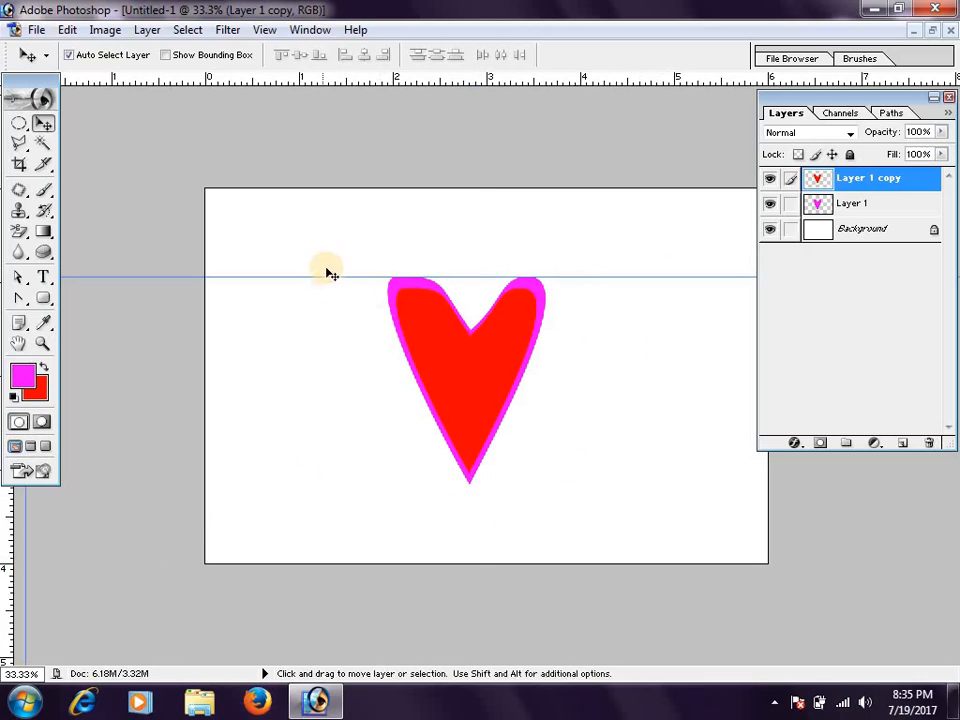
drag(328, 276, 363, 29)
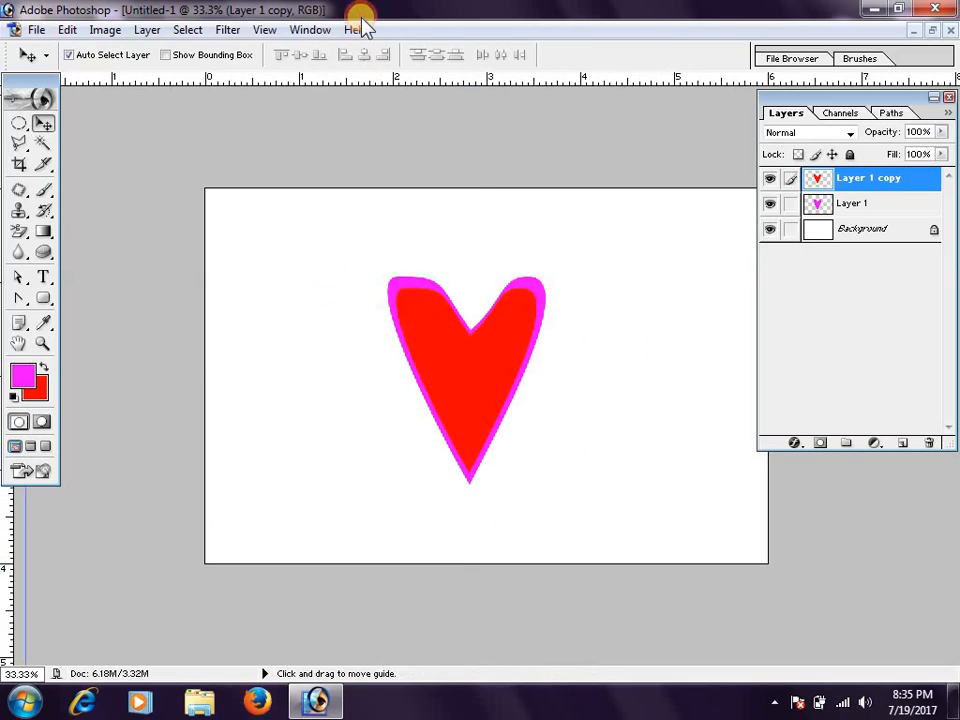
click(21, 283)
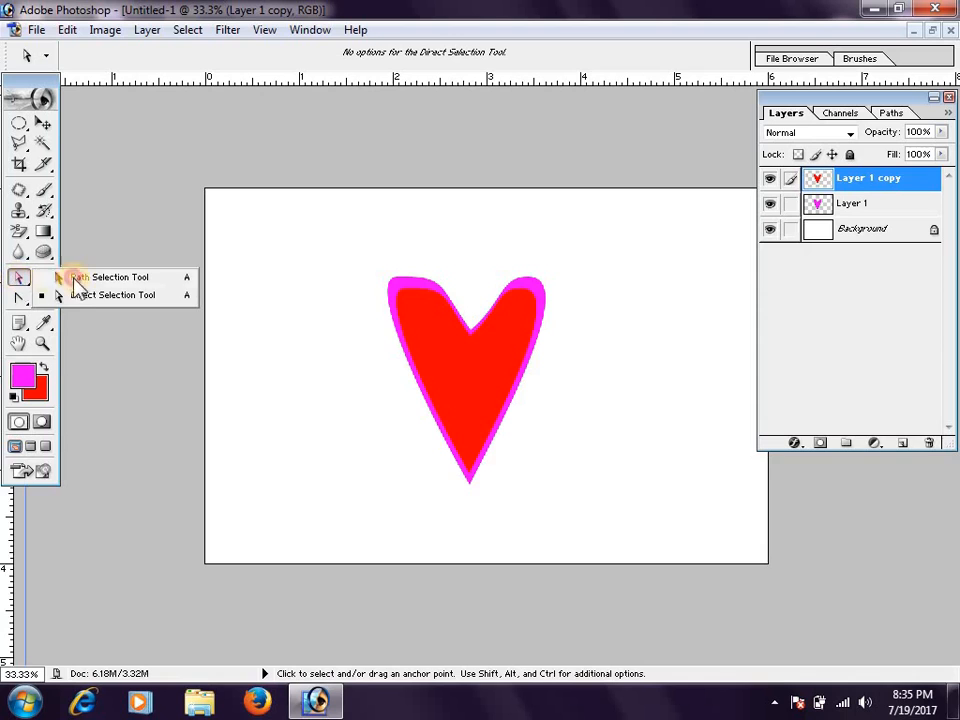
drag(19, 297, 74, 316)
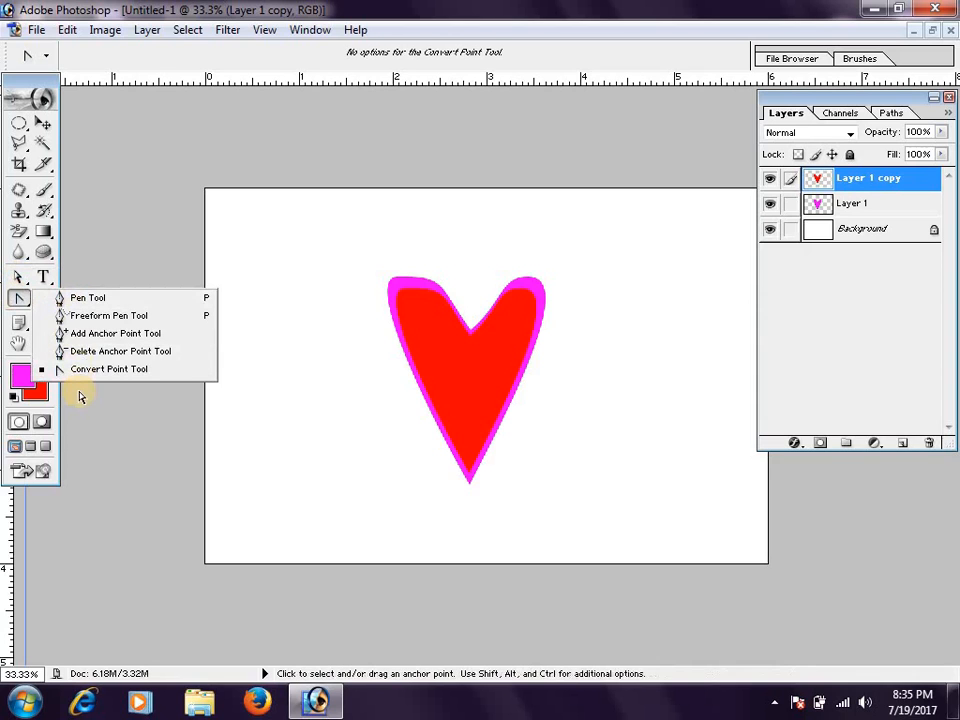